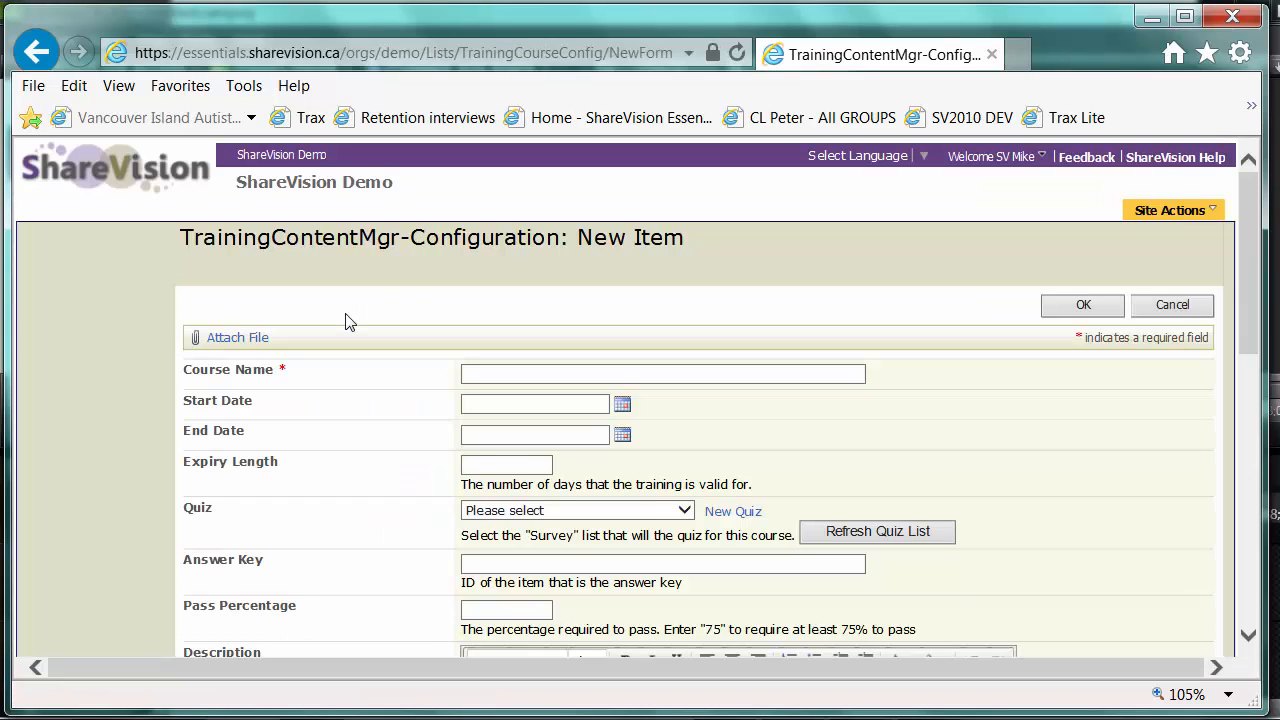
# Name the new course First Aid and set its start date to 3/22/2016.
pyautogui.click(525, 376)
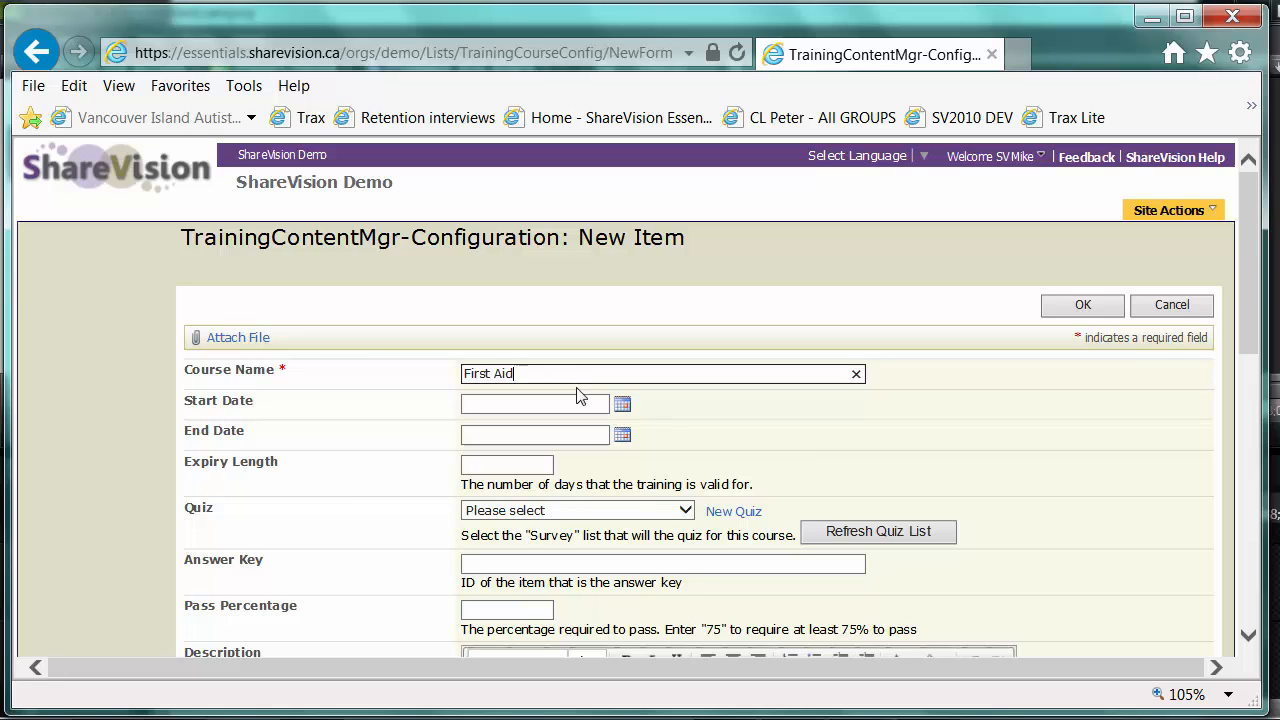
pyautogui.click(623, 405)
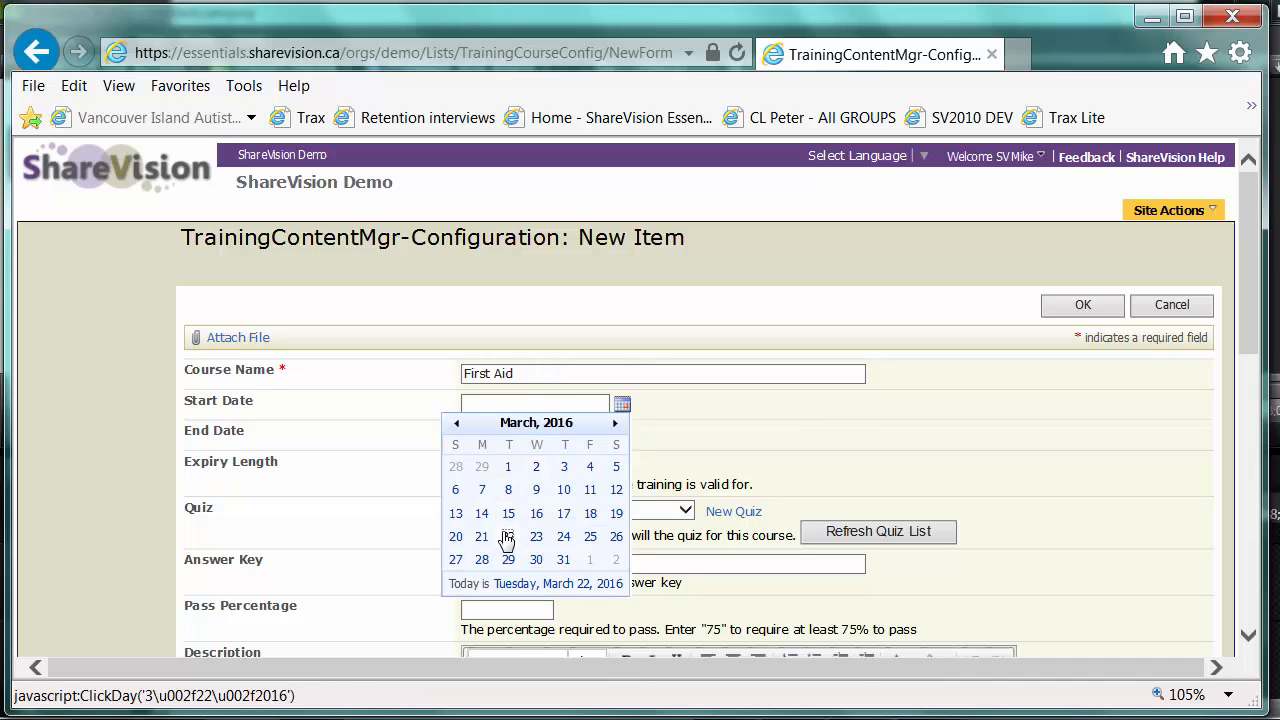
pyautogui.click(507, 540)
# Set the course's end date to 4/30/2016 and its expiry length to 365 days.
pyautogui.click(621, 441)
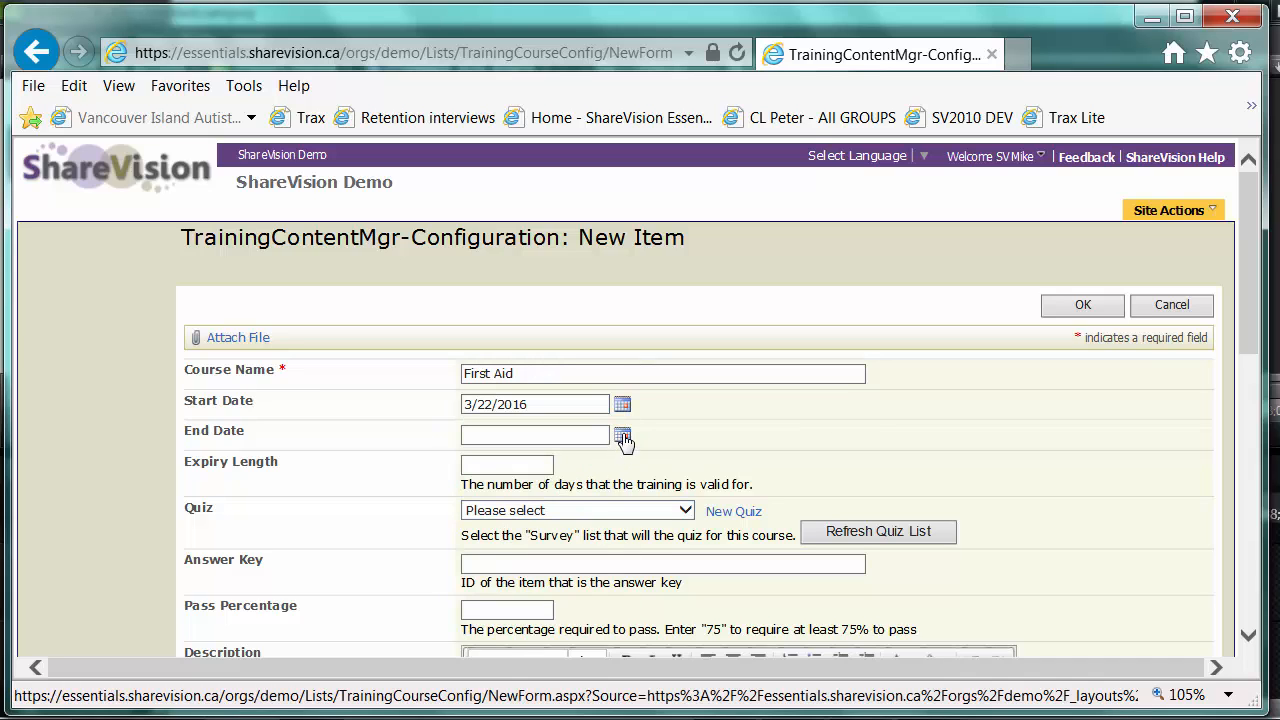
pyautogui.click(616, 455)
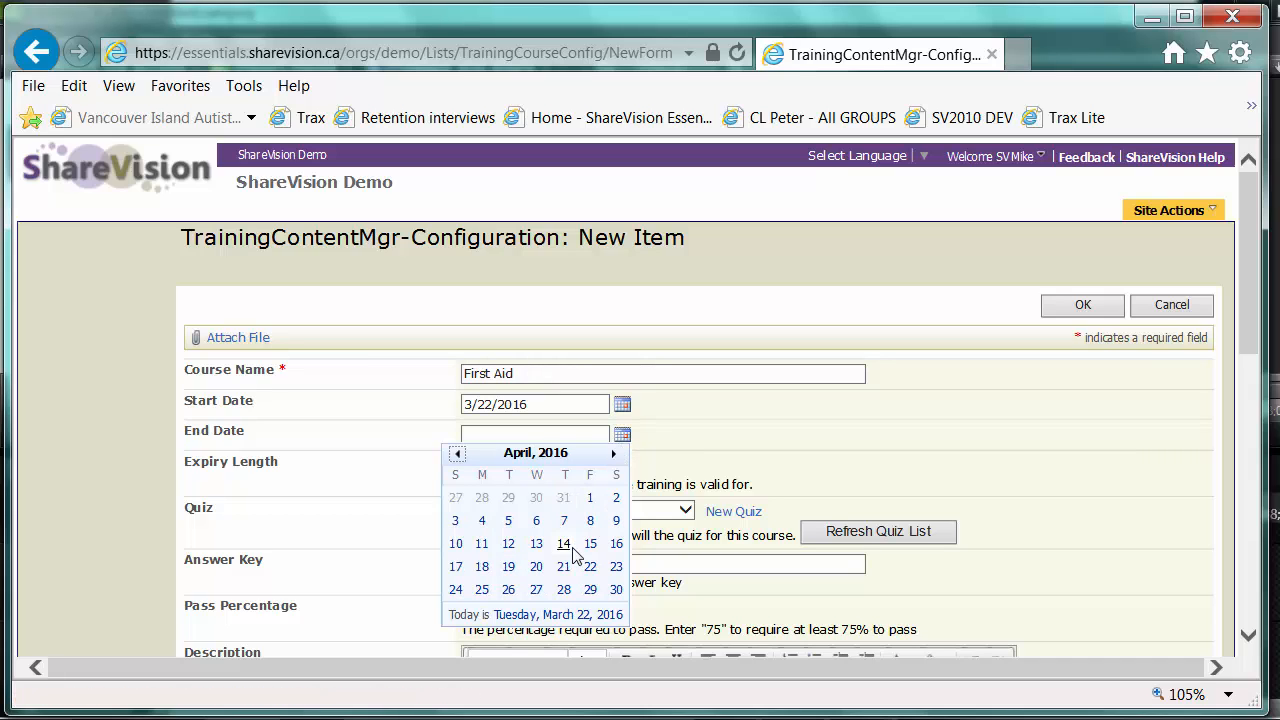
pyautogui.click(617, 590)
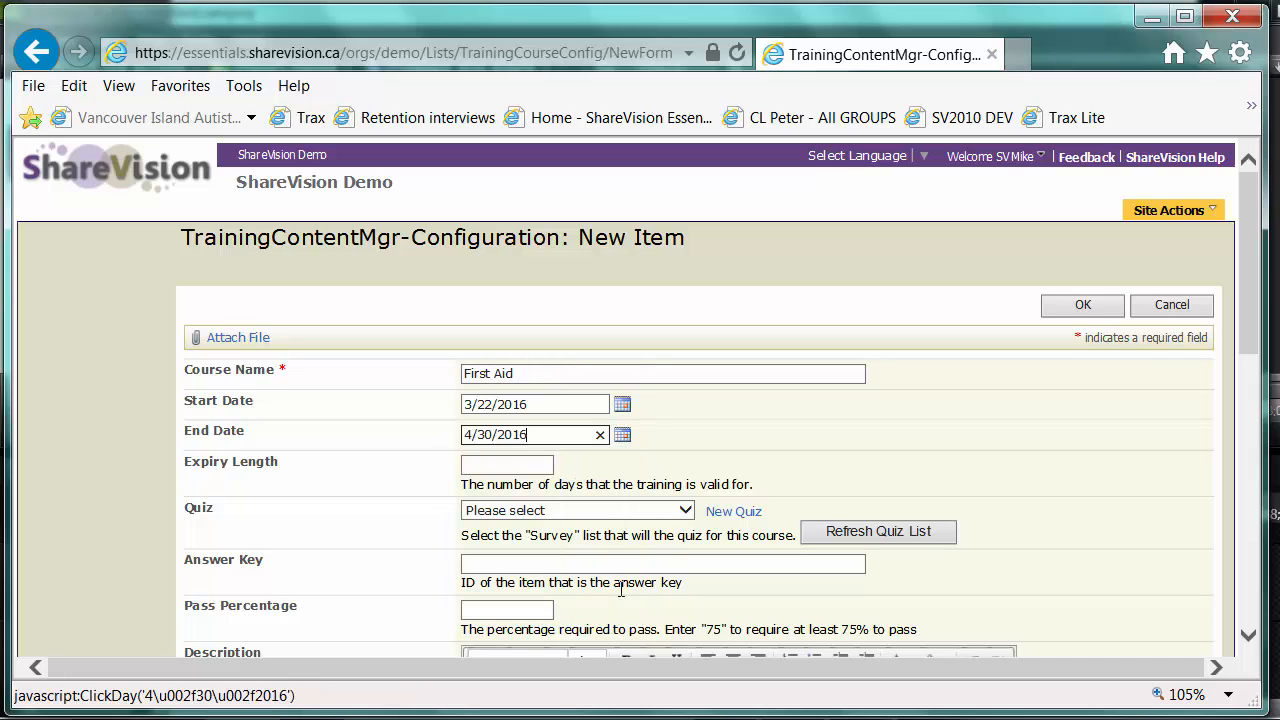
pyautogui.click(502, 461)
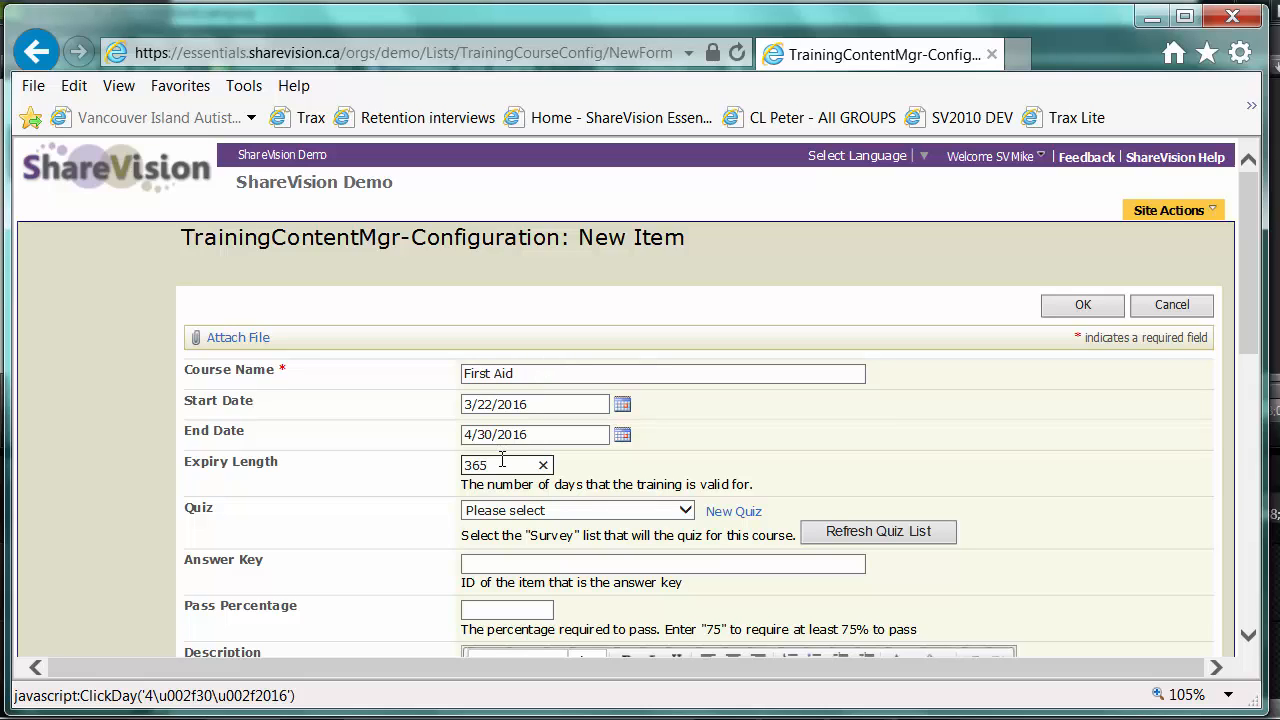
# Create a new quiz survey named "Quiz - First Aid" that allows multiple responses, and continue to its first question.
pyautogui.click(687, 514)
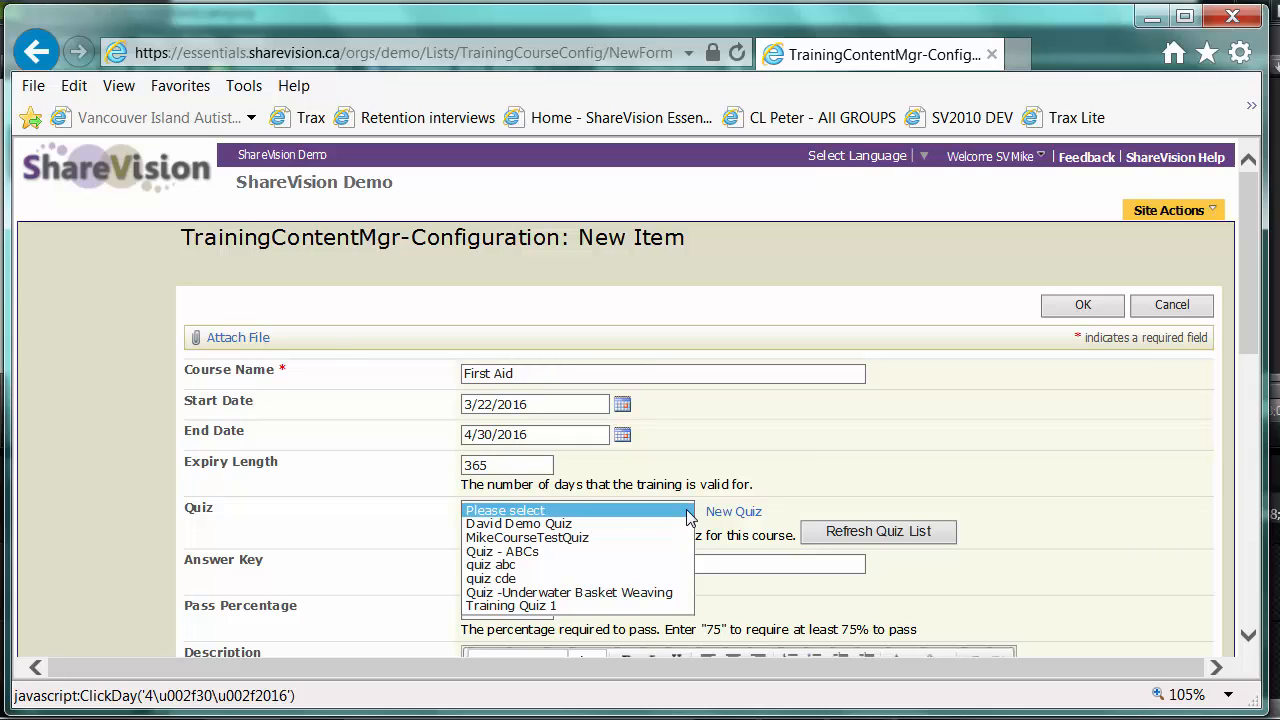
pyautogui.click(766, 505)
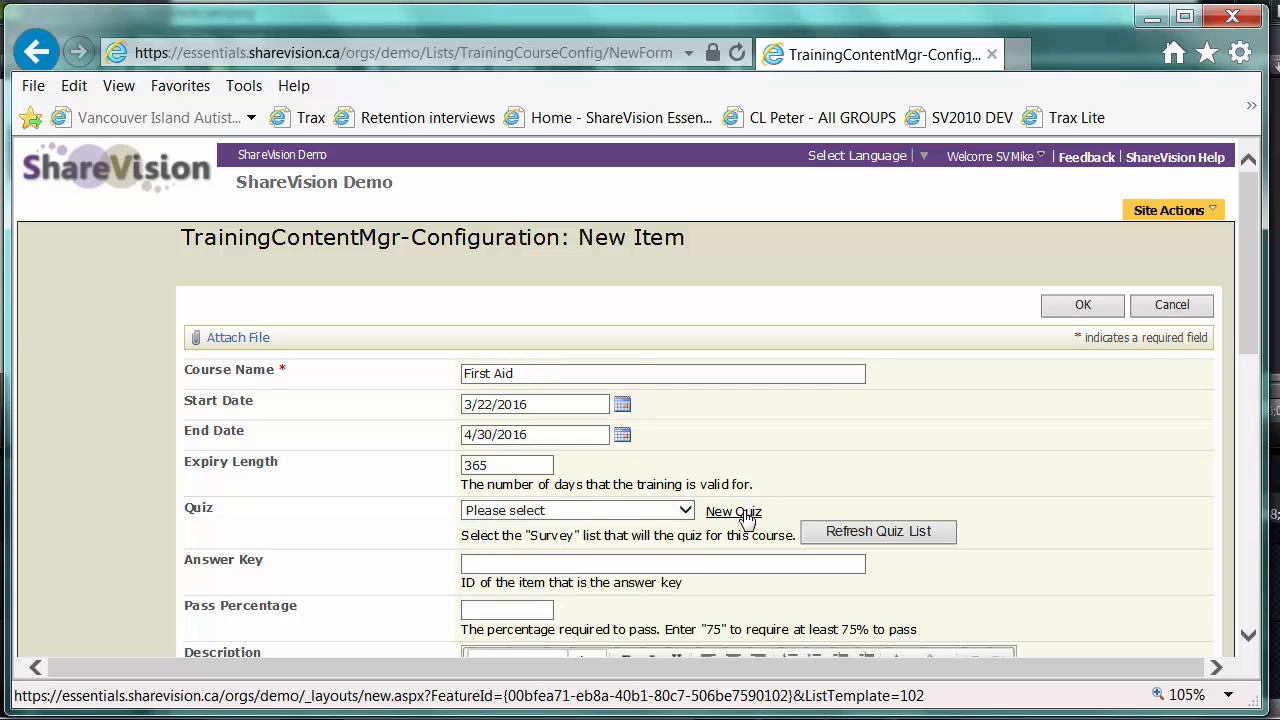
pyautogui.click(735, 512)
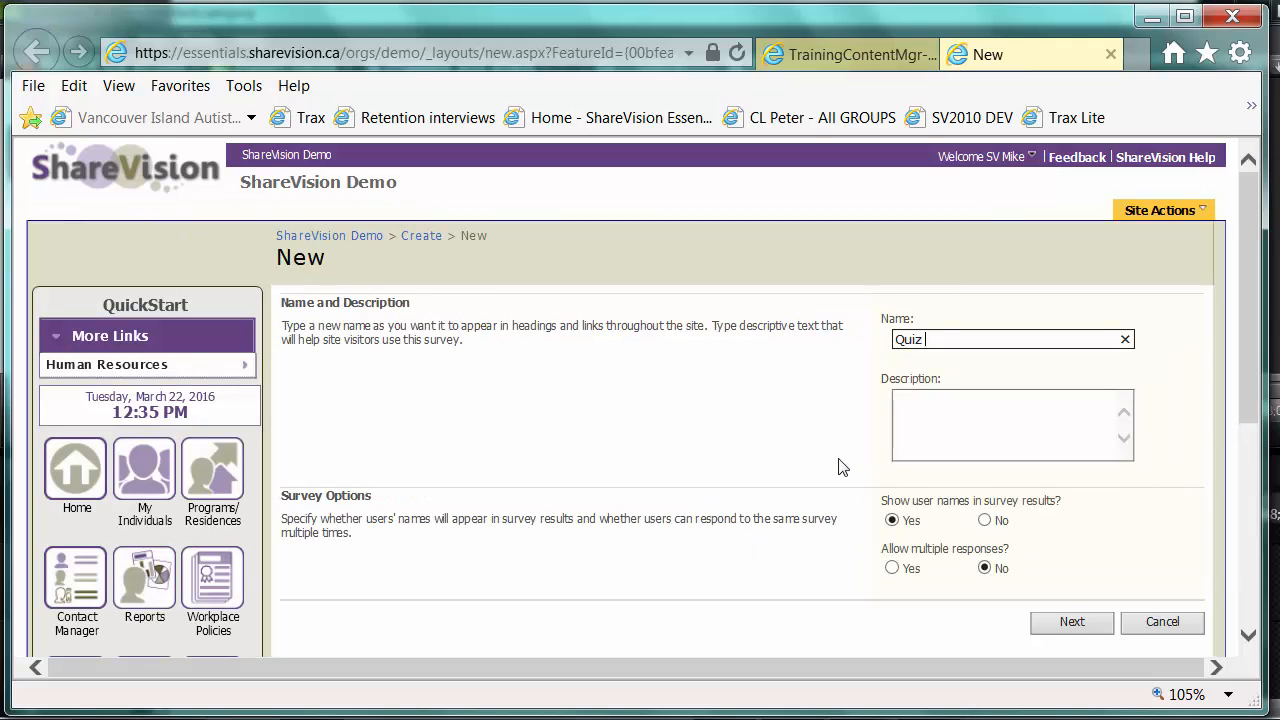
pyautogui.write('Aid')
pyautogui.click(891, 568)
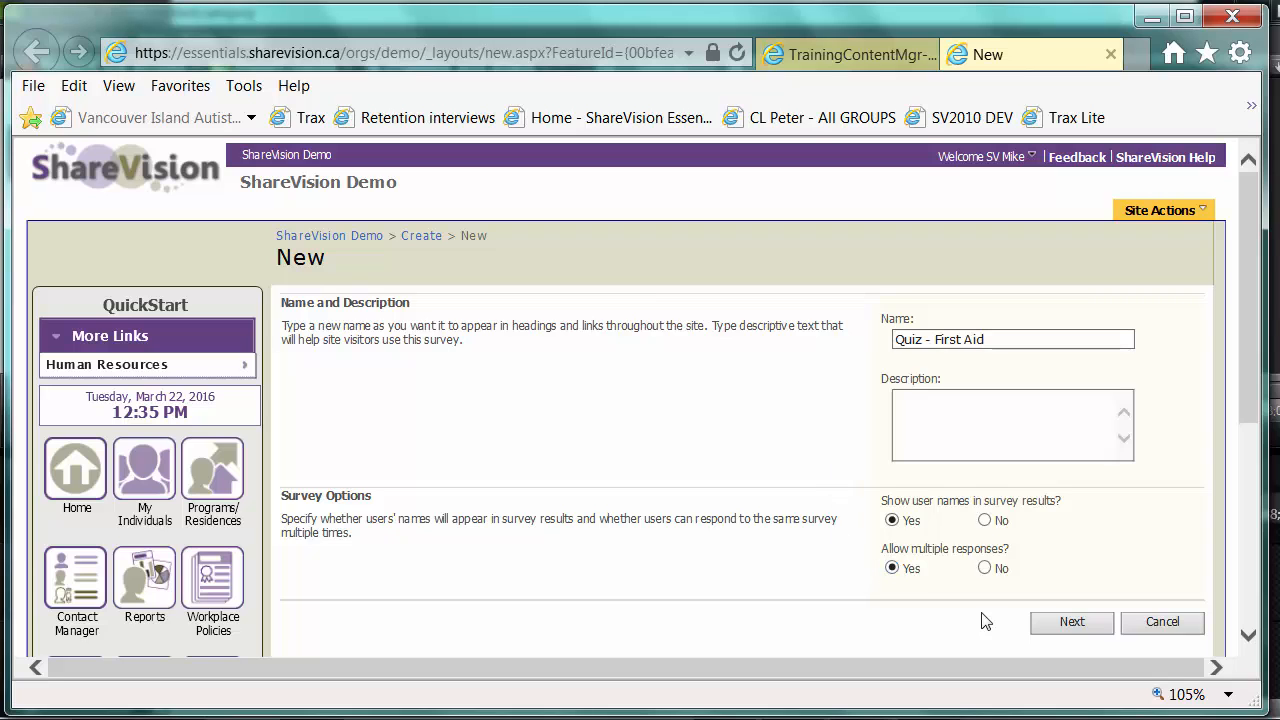
pyautogui.click(1072, 622)
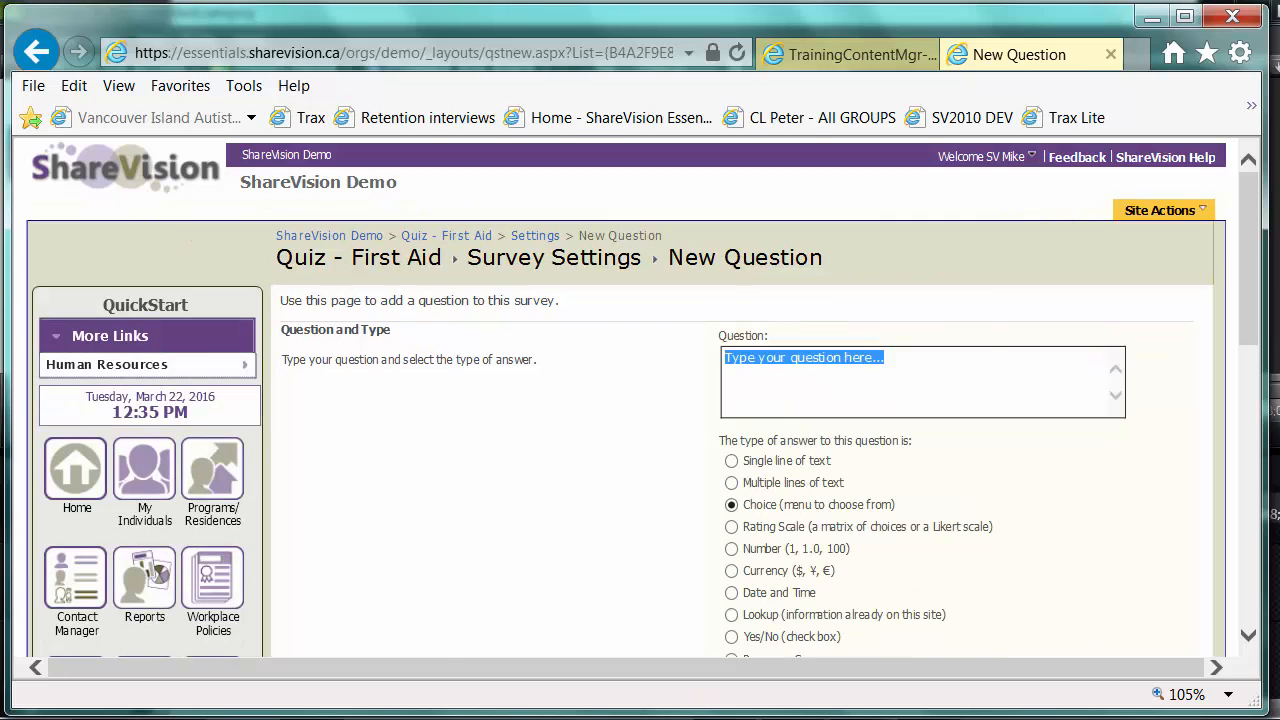
# Copy the question "What does the A stand for in the acronym DRSABCD?" from the Word document into the quiz's question text.
pyautogui.hotkey('alt', 'Tab')
pyautogui.scroll(3, 522, 405)
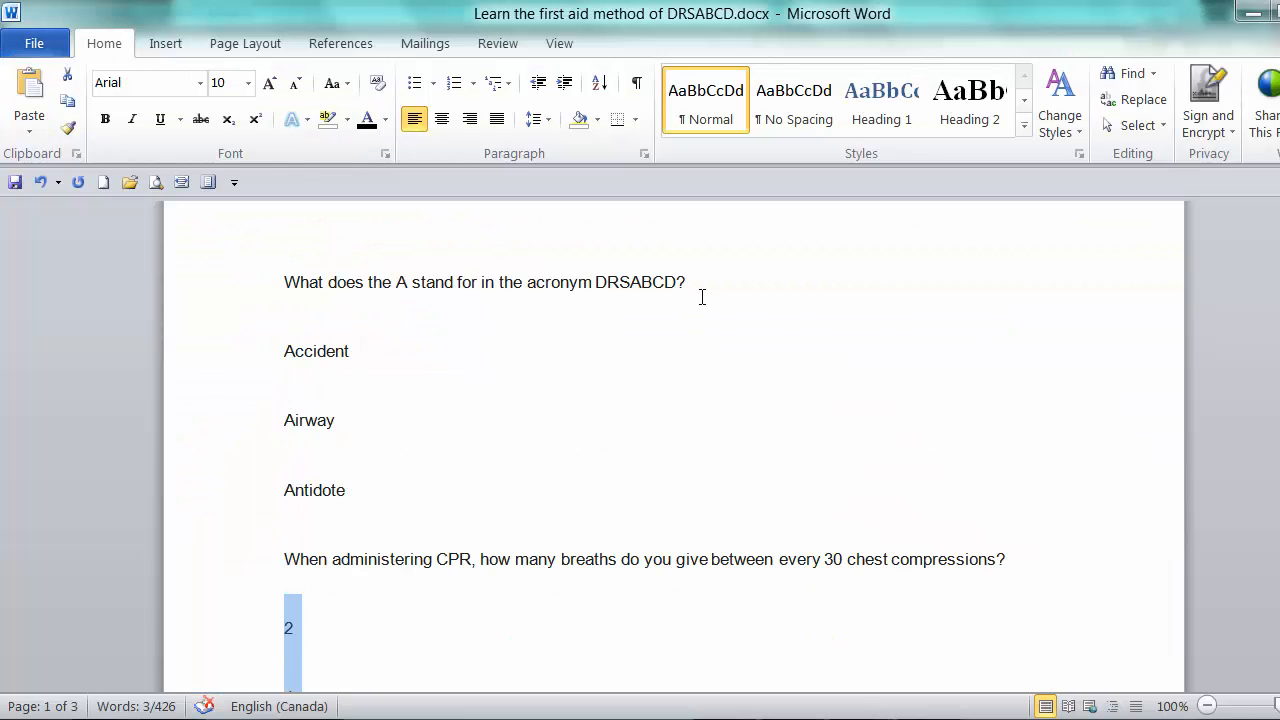
pyautogui.moveTo(690, 283); pyautogui.dragTo(304, 301)
pyautogui.hotkey('ctrl', 'c')
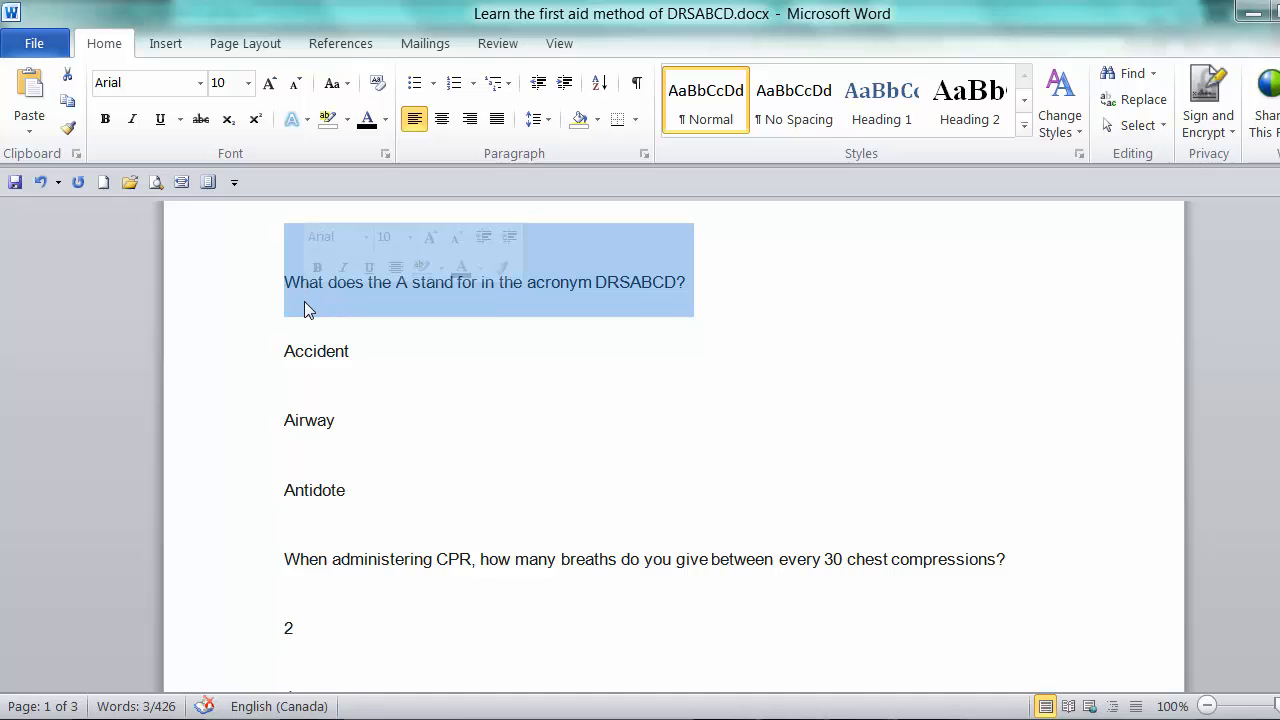
pyautogui.hotkey('alt', 'Tab')
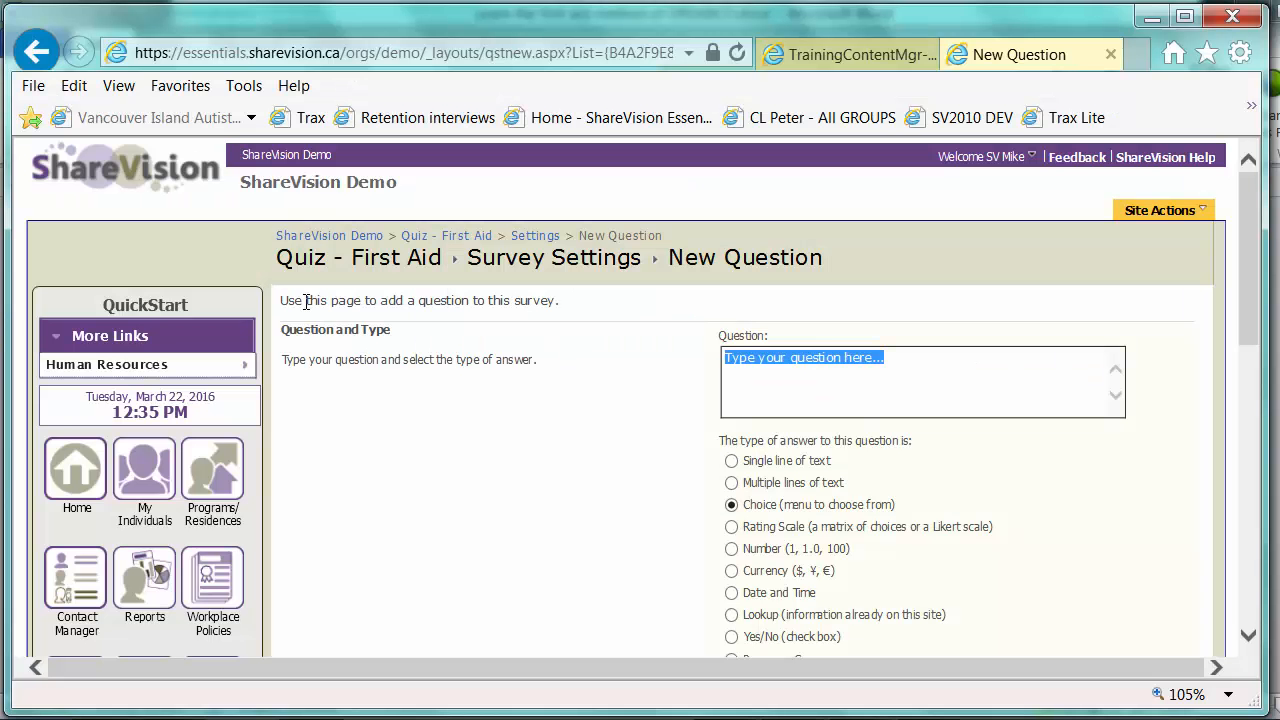
pyautogui.hotkey('ctrl', 'v')
# Replace the placeholder choices with Accident, Airway and Antidote copied from the Word document, and continue to the next question.
pyautogui.scroll(-5, 349, 337)
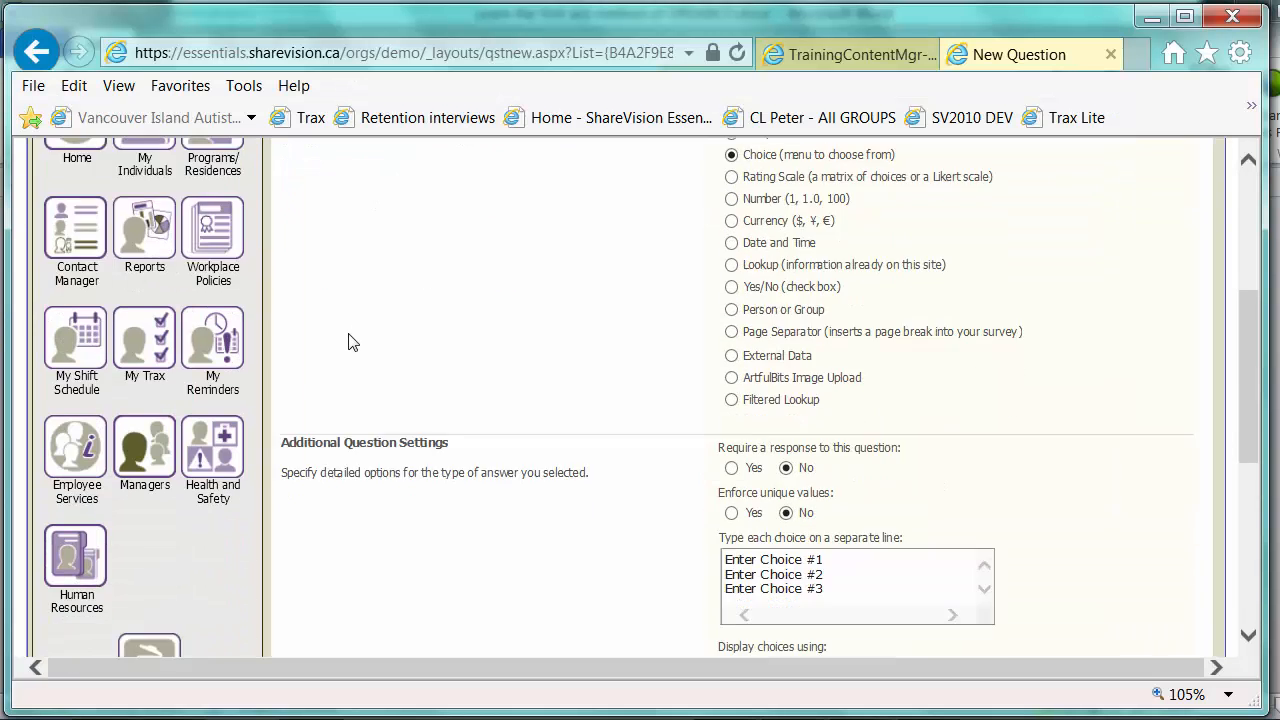
pyautogui.moveTo(824, 474); pyautogui.dragTo(688, 437)
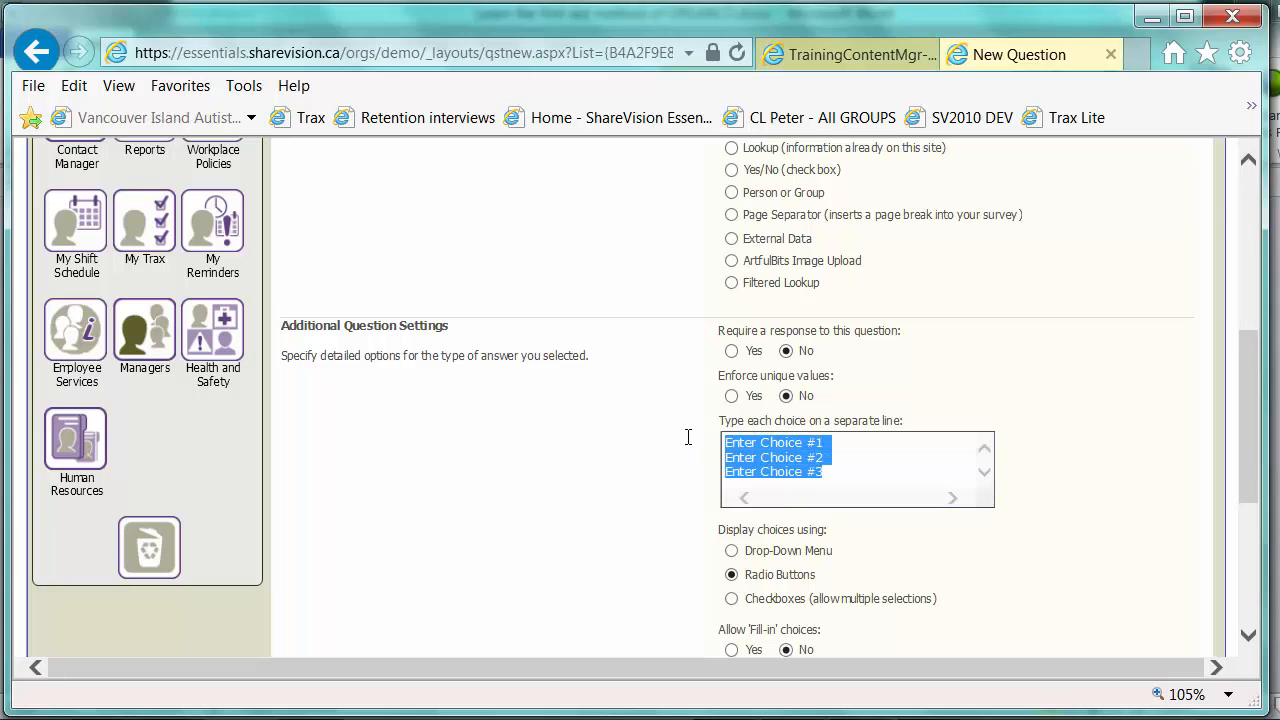
pyautogui.hotkey('alt', 'Tab')
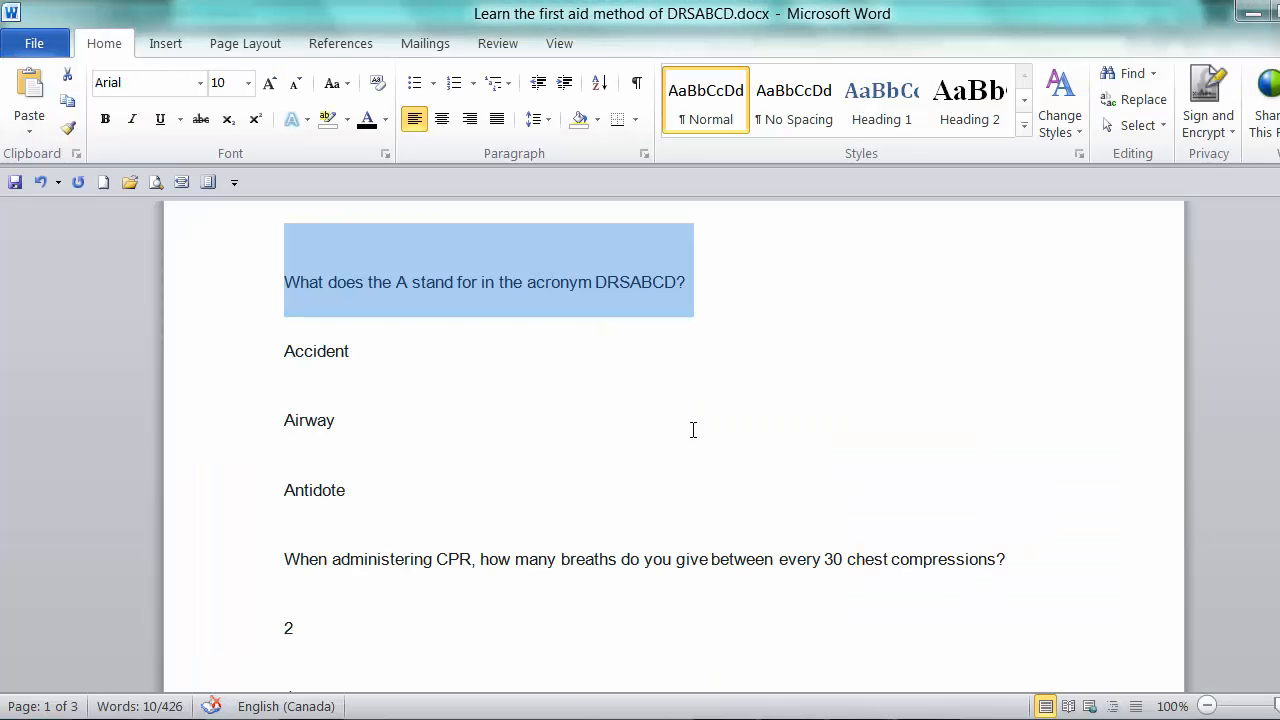
pyautogui.moveTo(287, 351); pyautogui.dragTo(348, 488)
pyautogui.hotkey('ctrl', 'c')
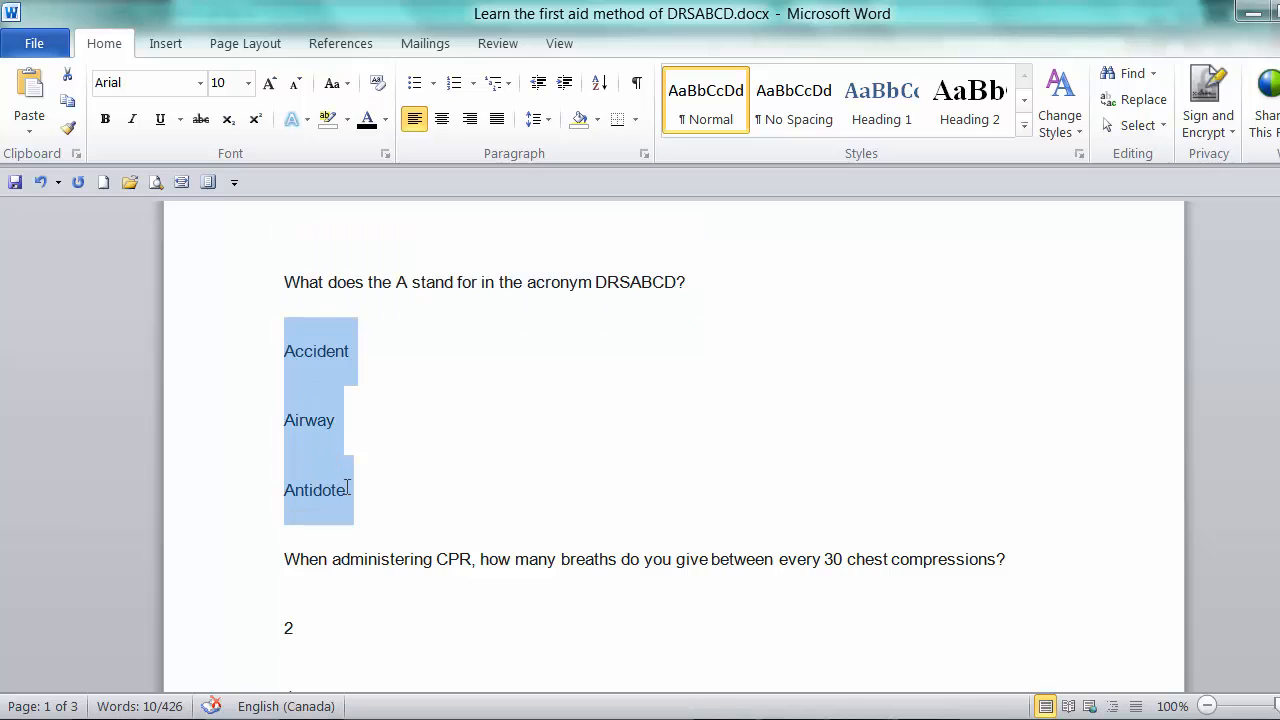
pyautogui.hotkey('alt', 'Tab')
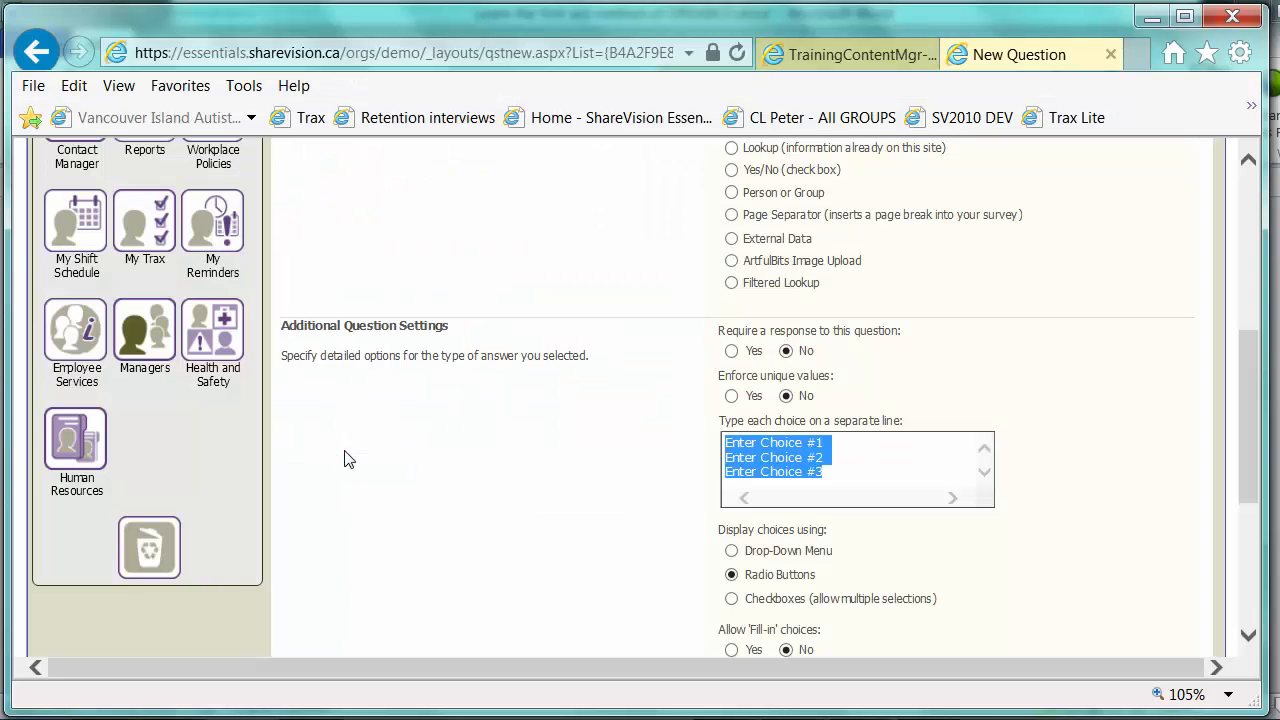
pyautogui.hotkey('ctrl', 'v')
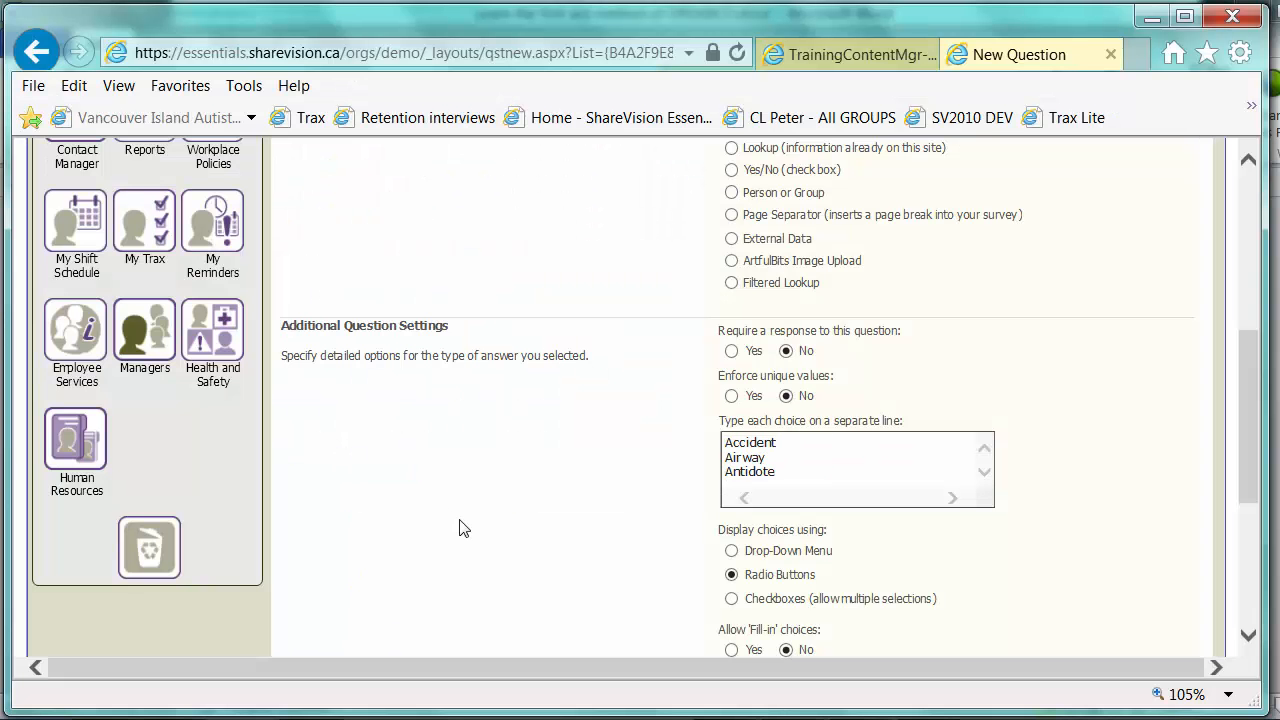
pyautogui.scroll(-1, 519, 467)
pyautogui.scroll(-3, 522, 466)
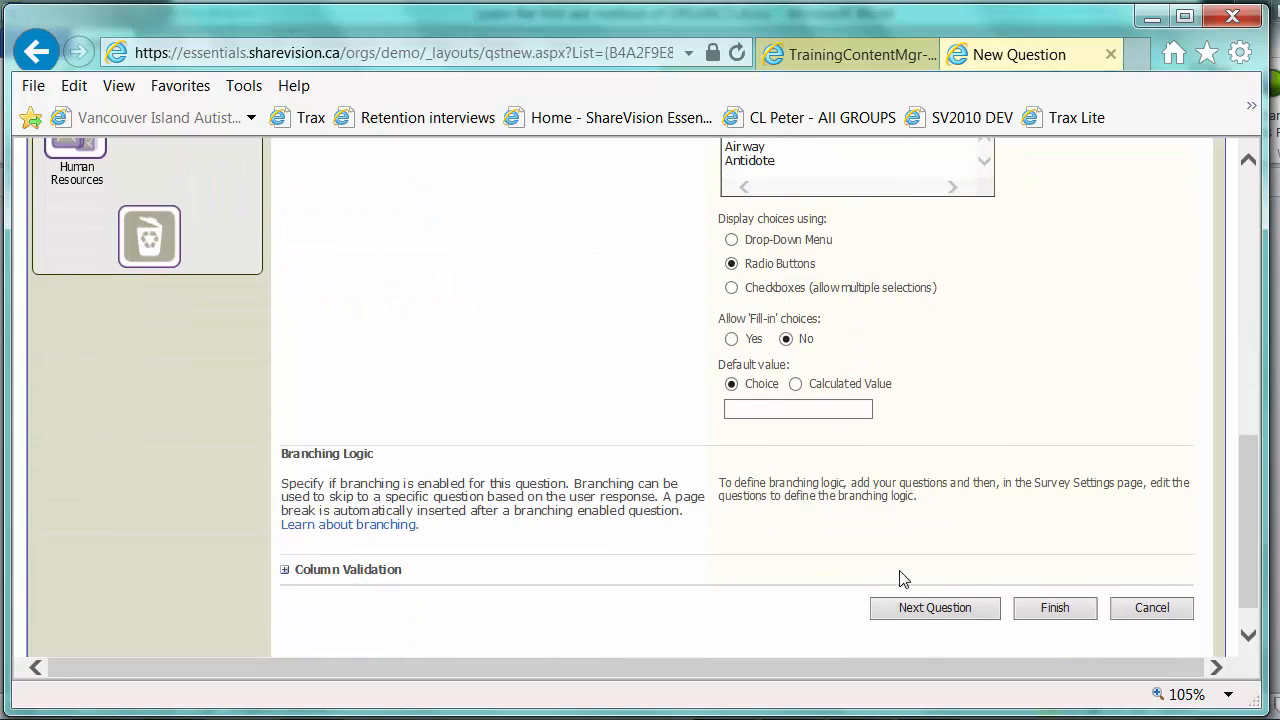
pyautogui.click(916, 608)
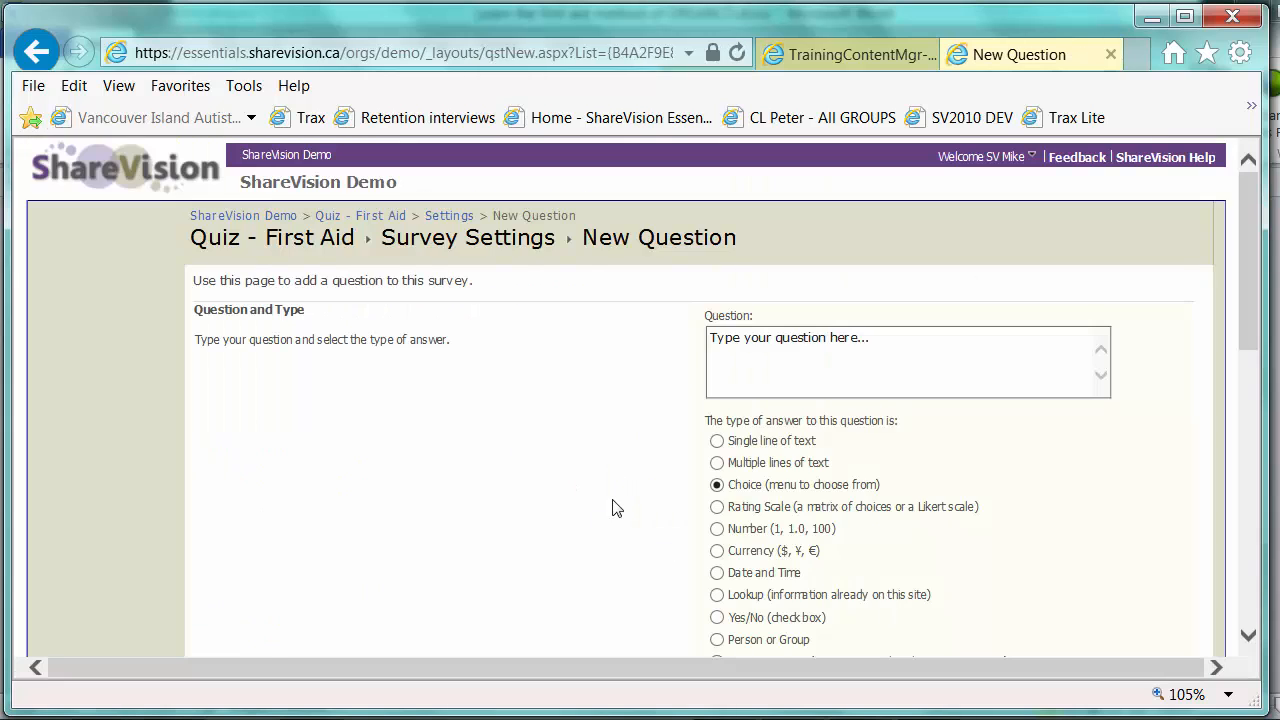
# Copy the Word document's question about how many breaths to give between every 30 chest compressions into the new question's text.
pyautogui.hotkey('alt', 'Tab')
pyautogui.scroll(-1, 502, 500)
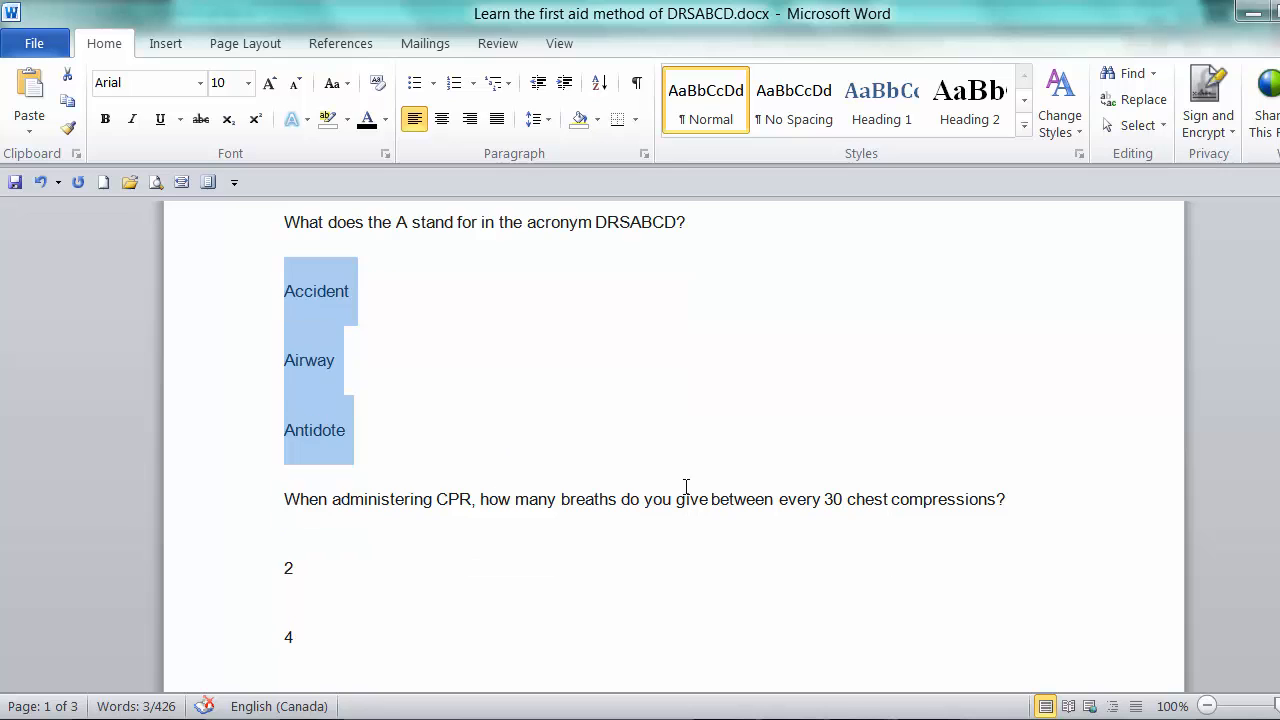
pyautogui.moveTo(1021, 501); pyautogui.dragTo(296, 522)
pyautogui.hotkey('ctrl', 'c')
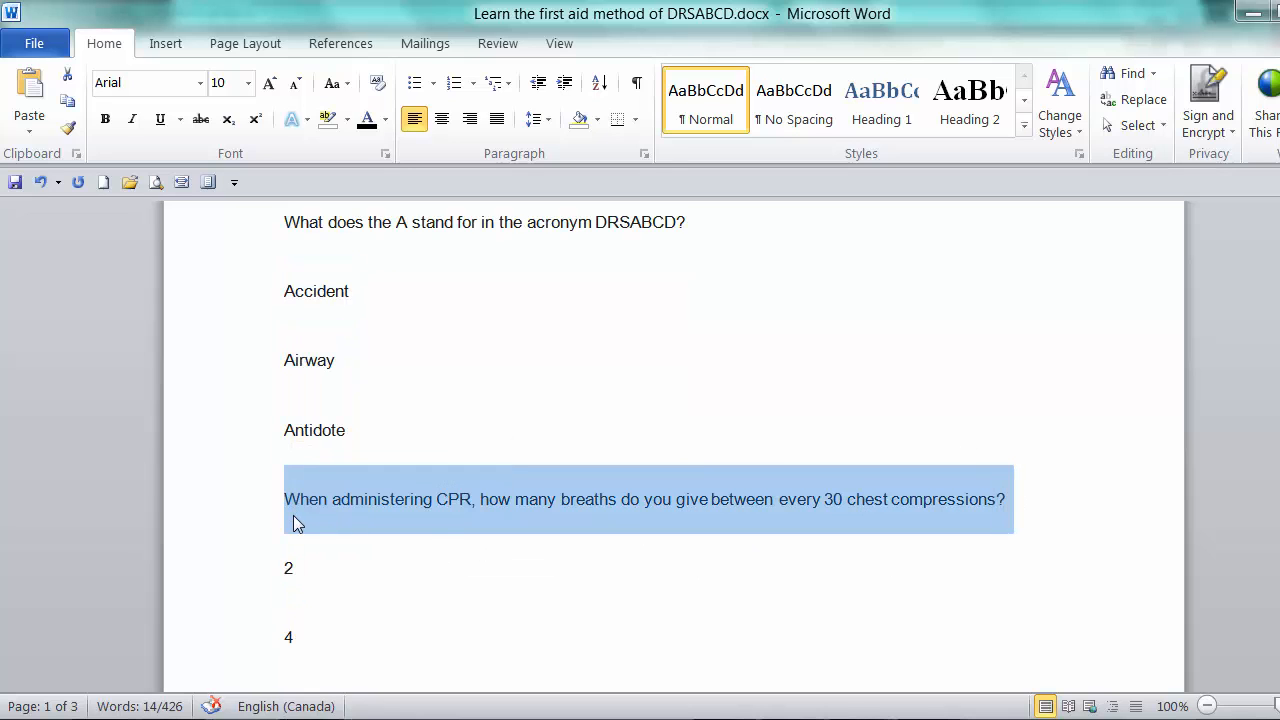
pyautogui.hotkey('alt', 'Tab')
pyautogui.hotkey('ctrl', 'v')
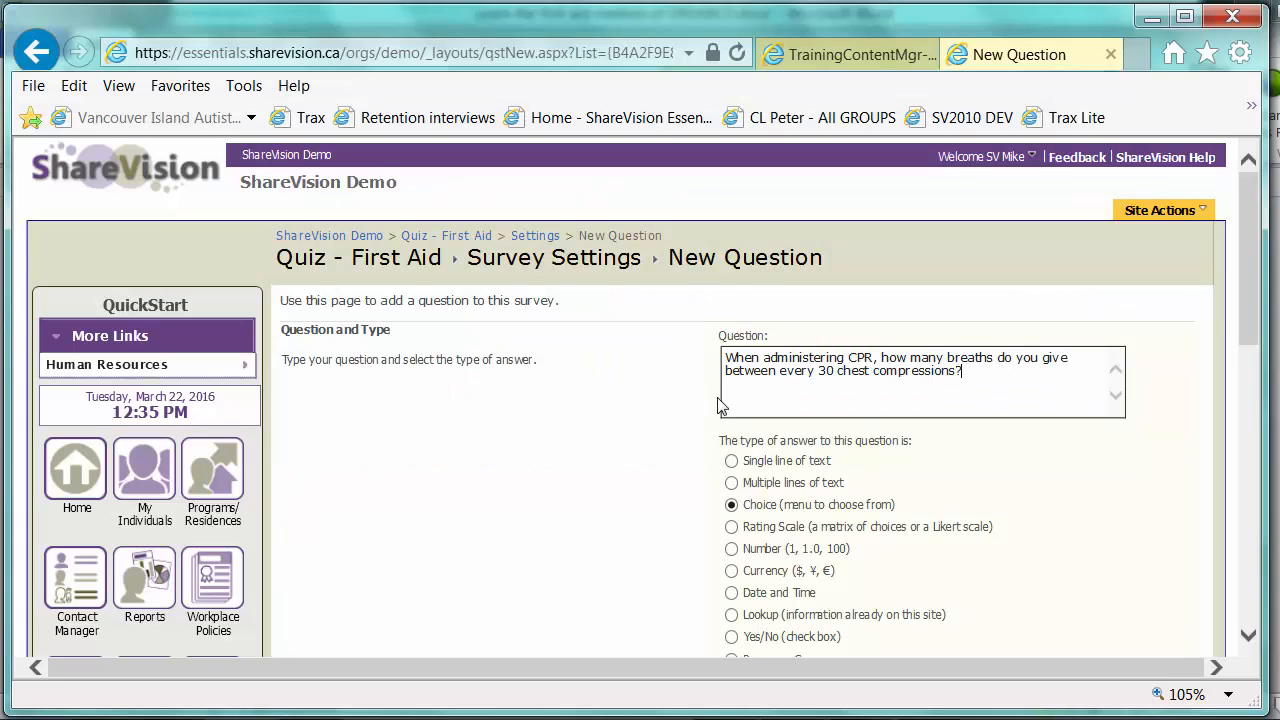
# Replace the placeholder choices with 2, 4 and 3 copied from the Word document, and finish adding questions to the quiz.
pyautogui.scroll(-5, 722, 405)
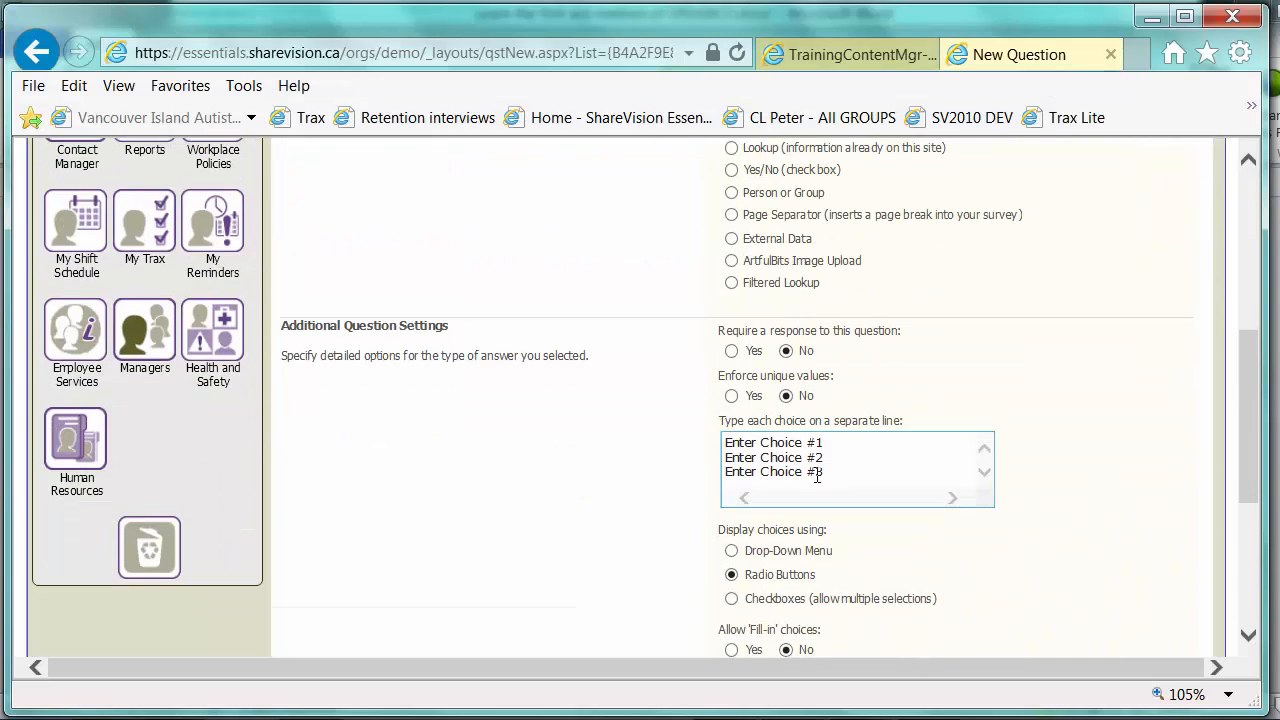
pyautogui.moveTo(835, 476); pyautogui.dragTo(709, 428)
pyautogui.hotkey('alt', 'Tab')
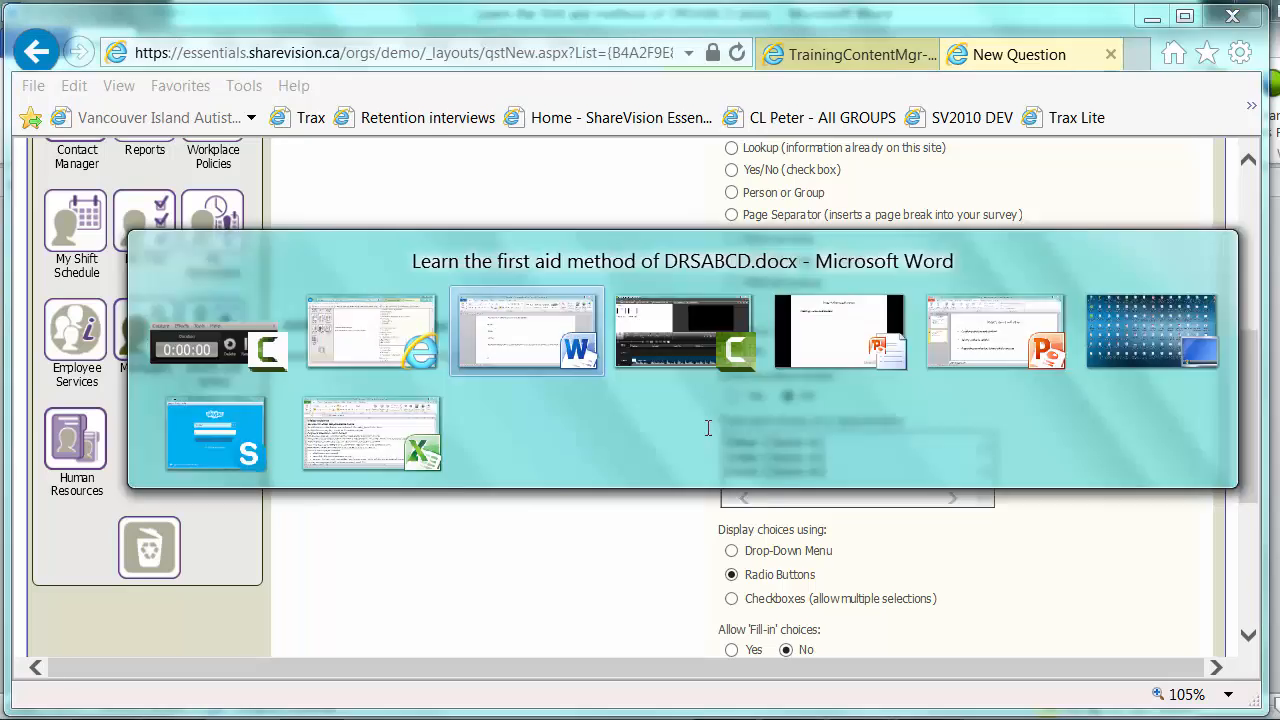
pyautogui.scroll(-2, 480, 477)
pyautogui.moveTo(280, 390); pyautogui.dragTo(295, 497)
pyautogui.hotkey('ctrl', 'c')
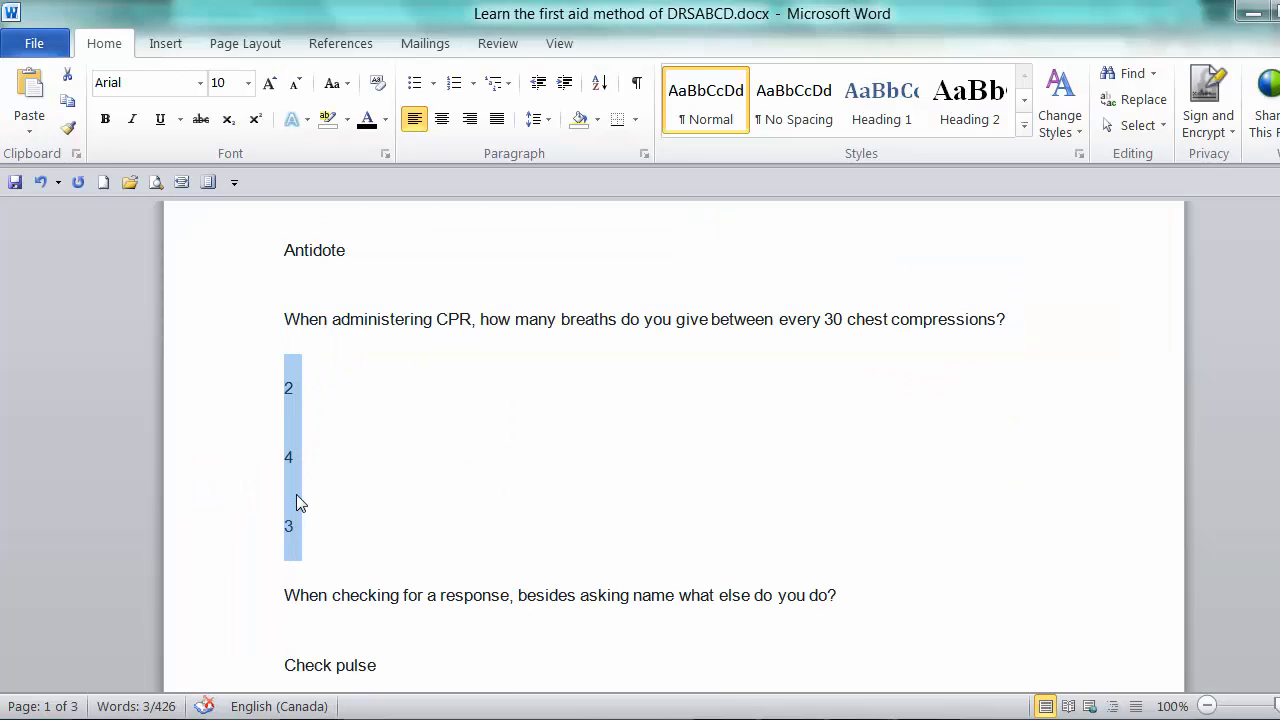
pyautogui.hotkey('alt', 'Tab')
pyautogui.hotkey('ctrl', 'v')
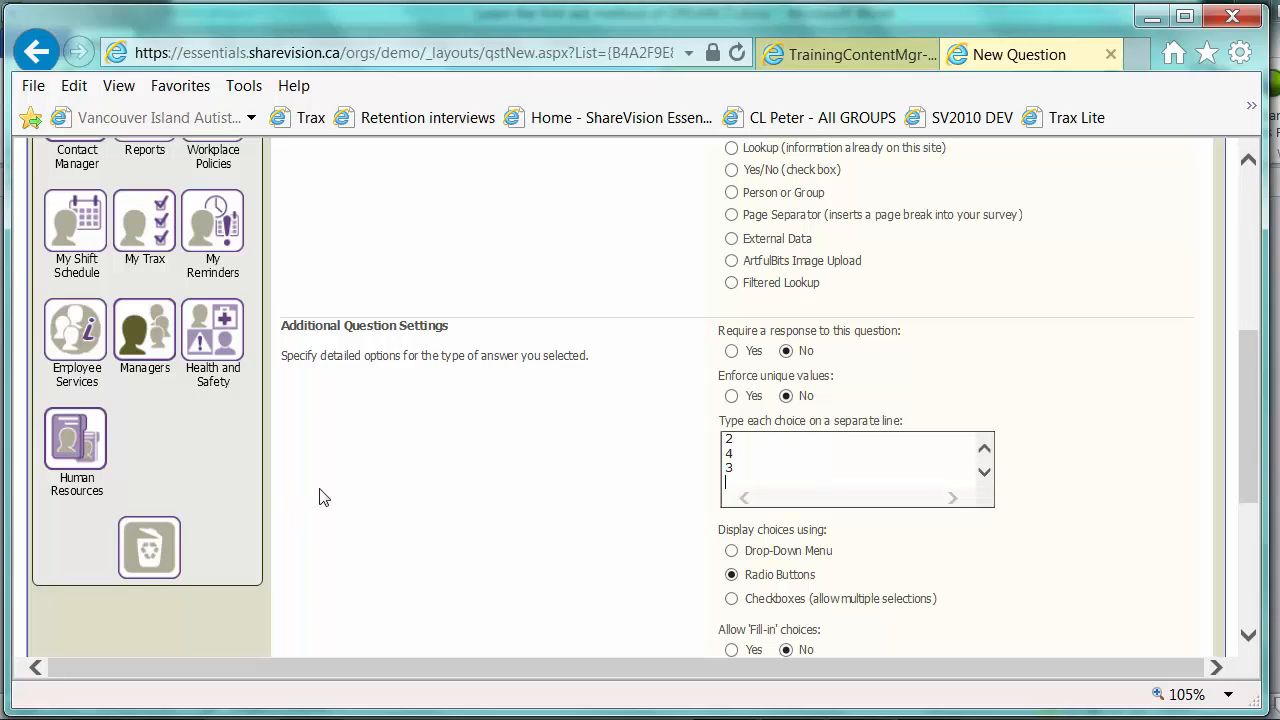
pyautogui.scroll(-4, 624, 520)
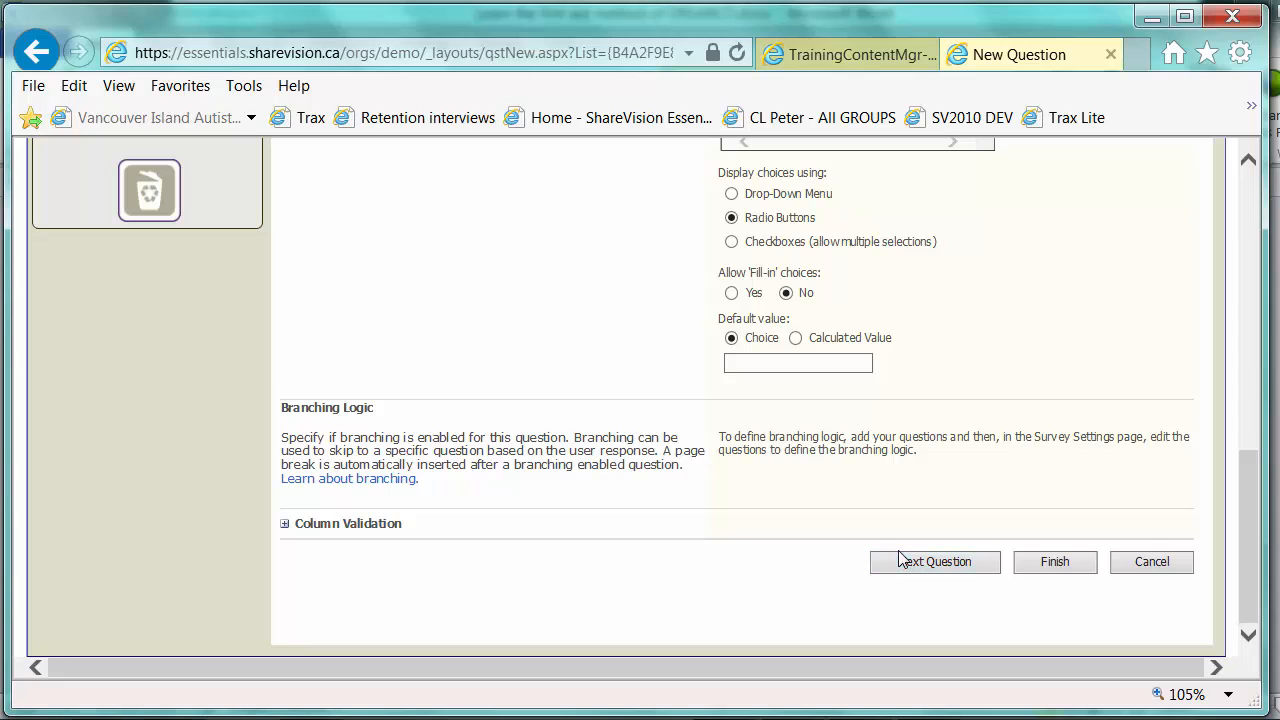
pyautogui.click(1055, 563)
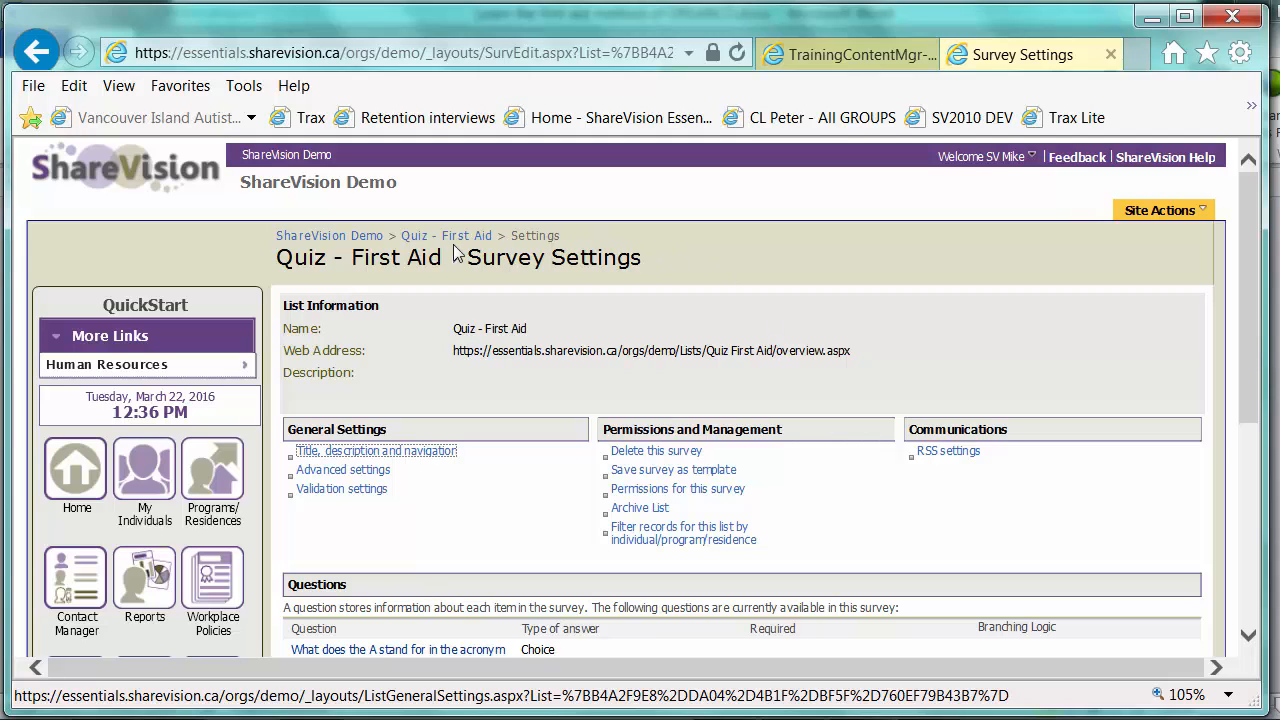
# Open the First Aid quiz and submit a response answering Airway to the acronym question and 2 to the CPR question.
pyautogui.click(452, 240)
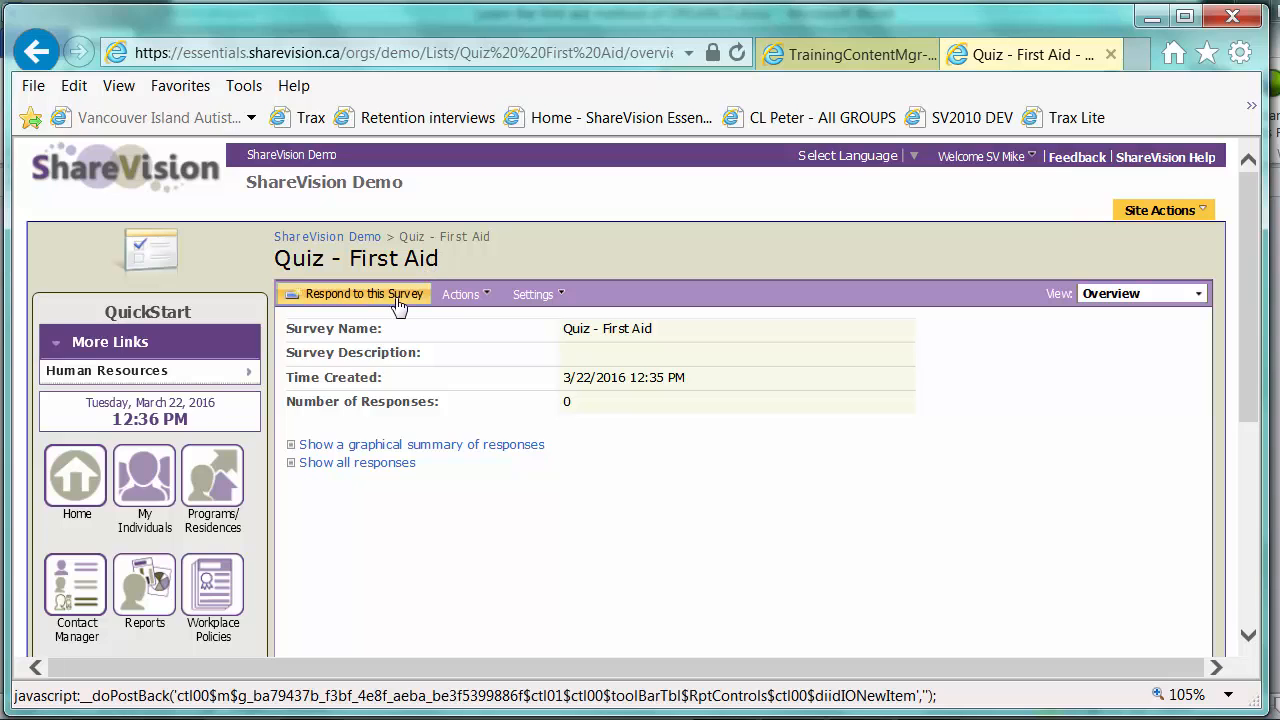
pyautogui.click(405, 296)
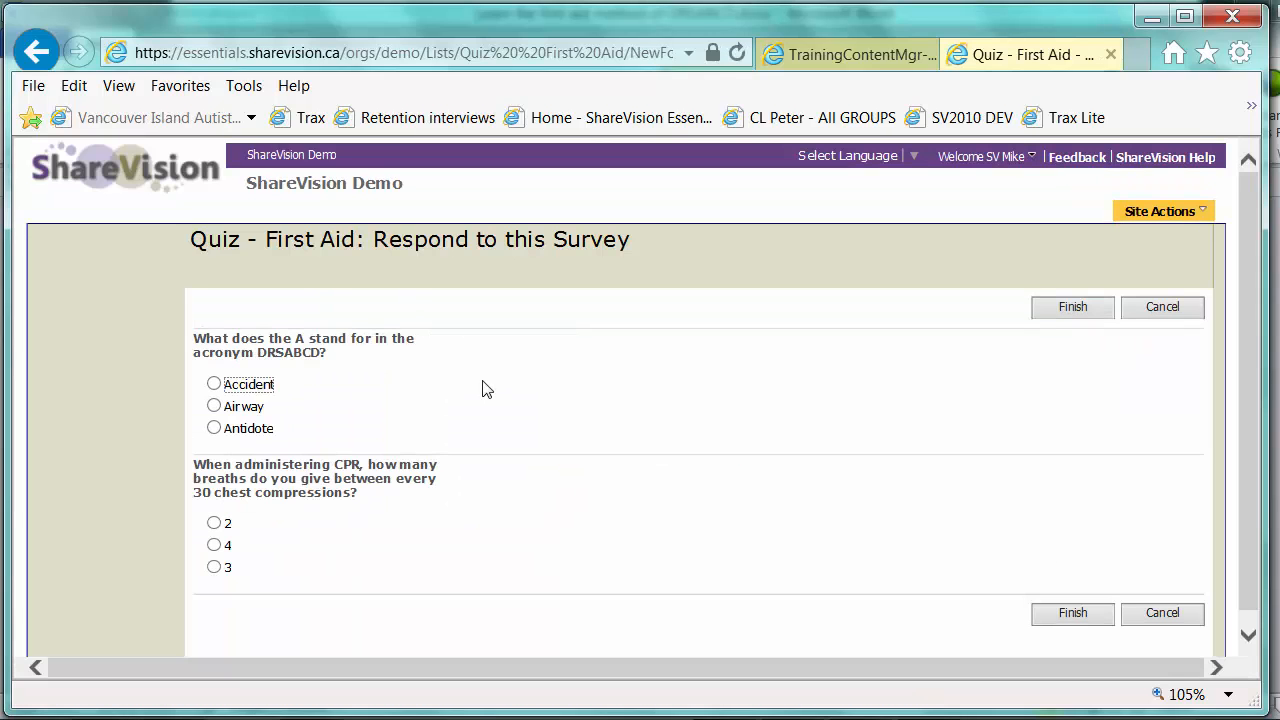
pyautogui.click(230, 408)
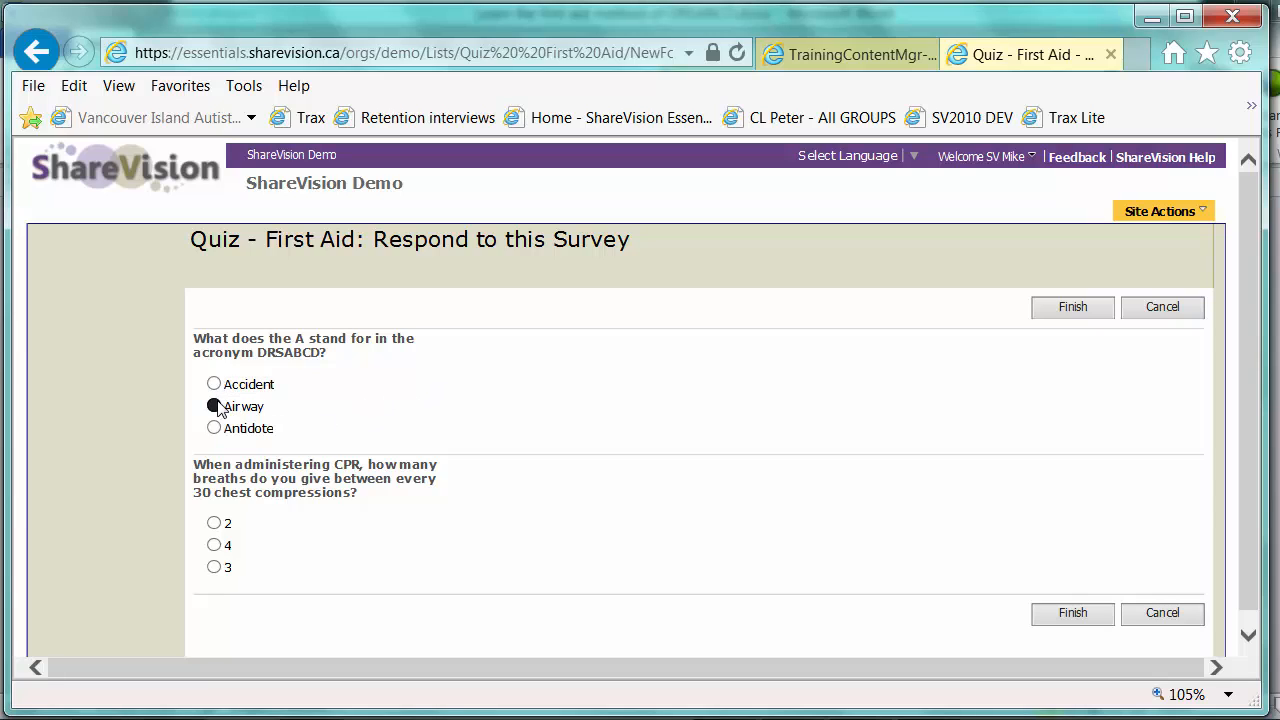
pyautogui.click(216, 523)
pyautogui.click(1072, 614)
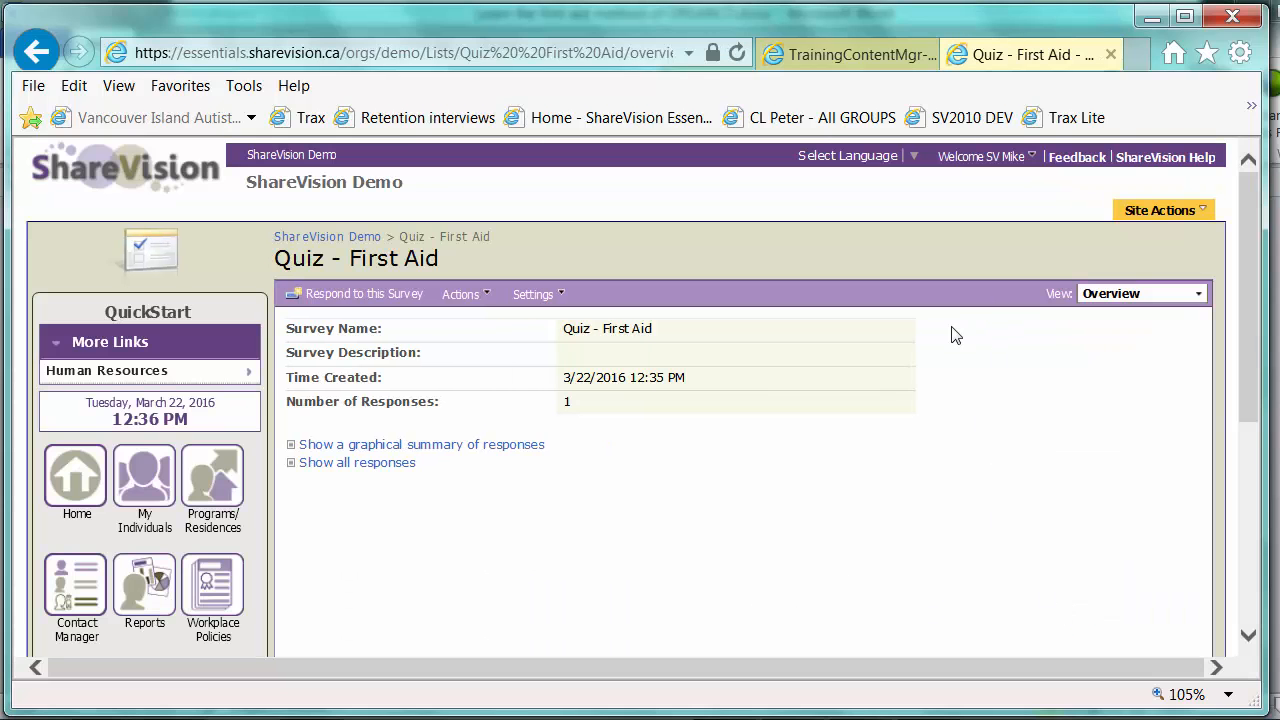
# Return to the course configuration form, refresh the quiz list and choose Quiz - First Aid as the course quiz.
pyautogui.click(1110, 55)
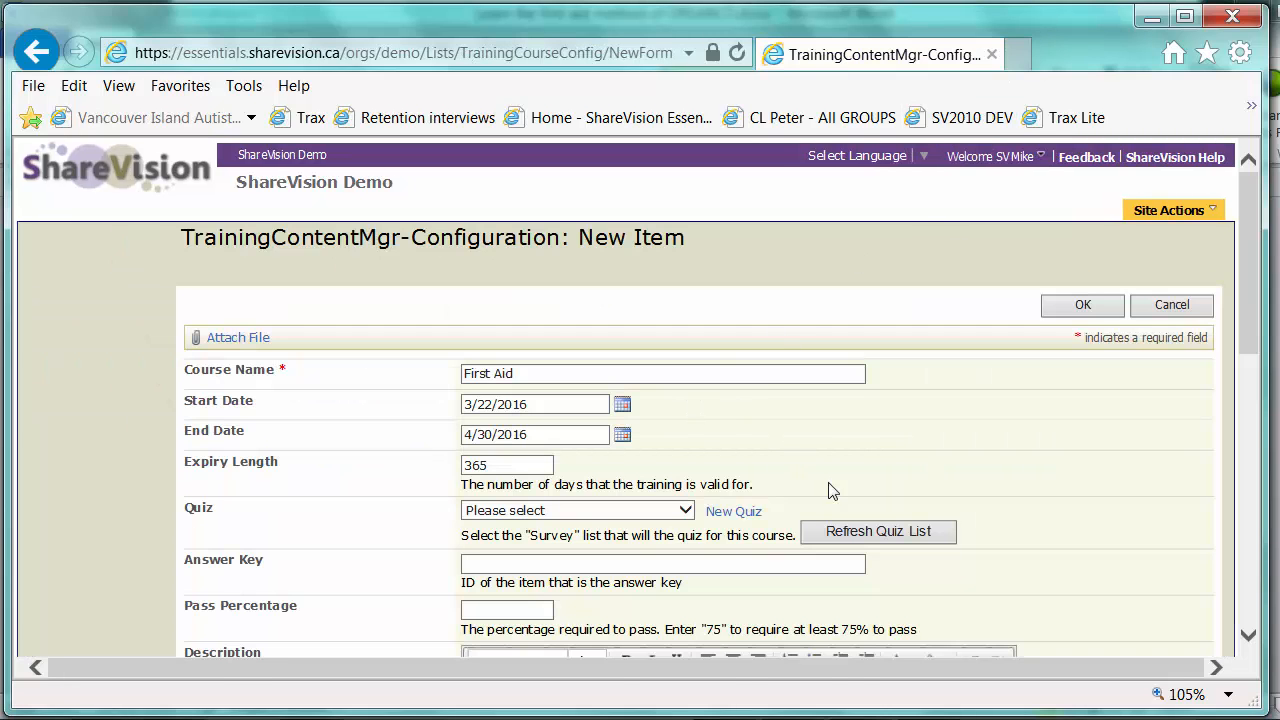
pyautogui.click(881, 535)
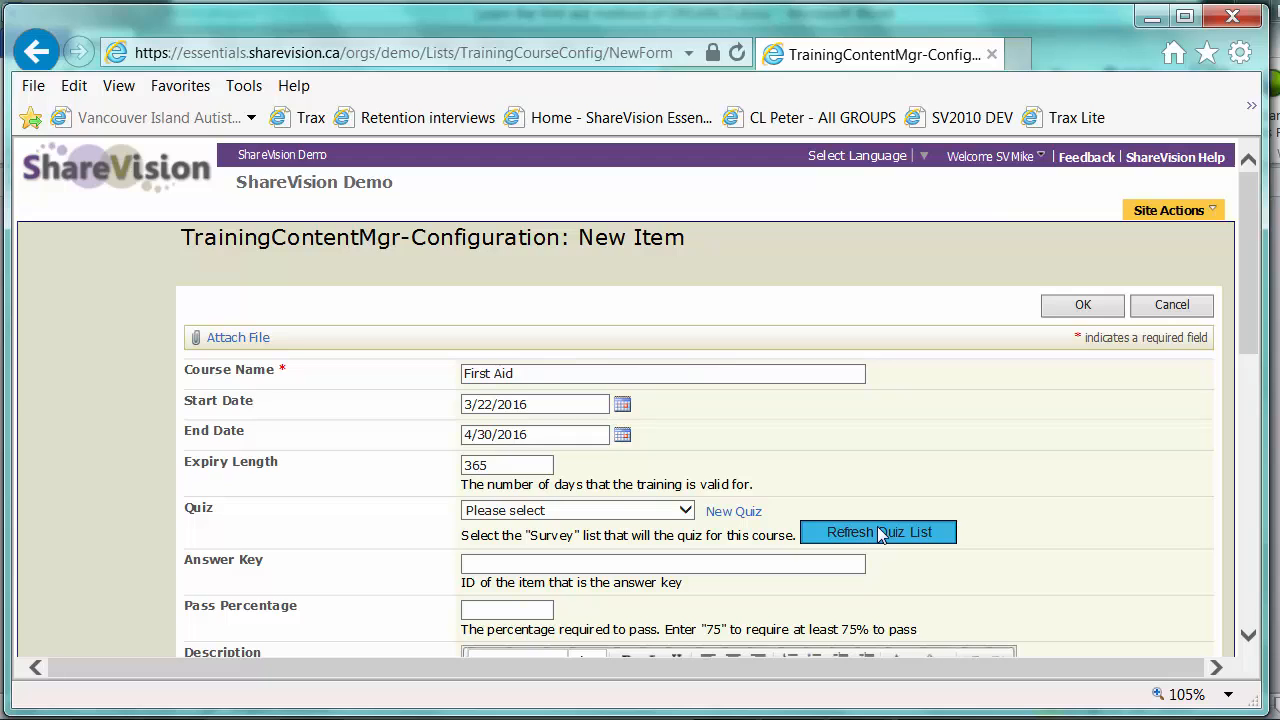
pyautogui.click(685, 510)
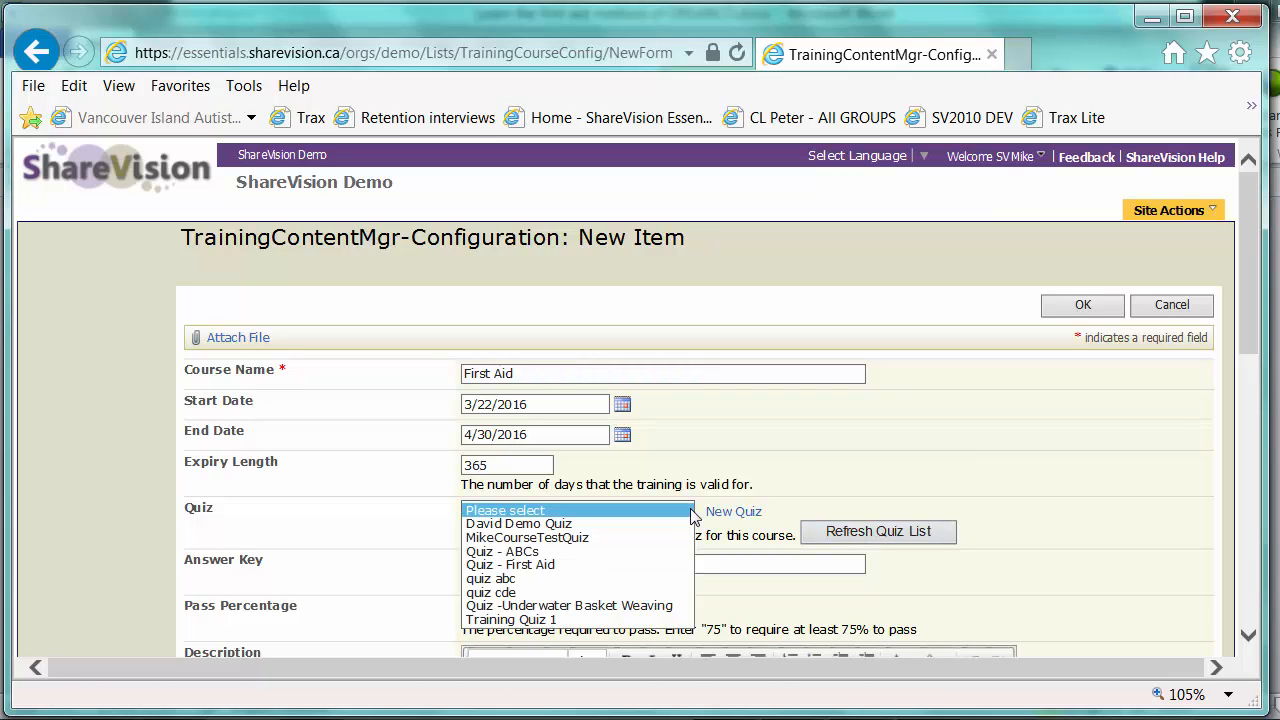
pyautogui.click(645, 565)
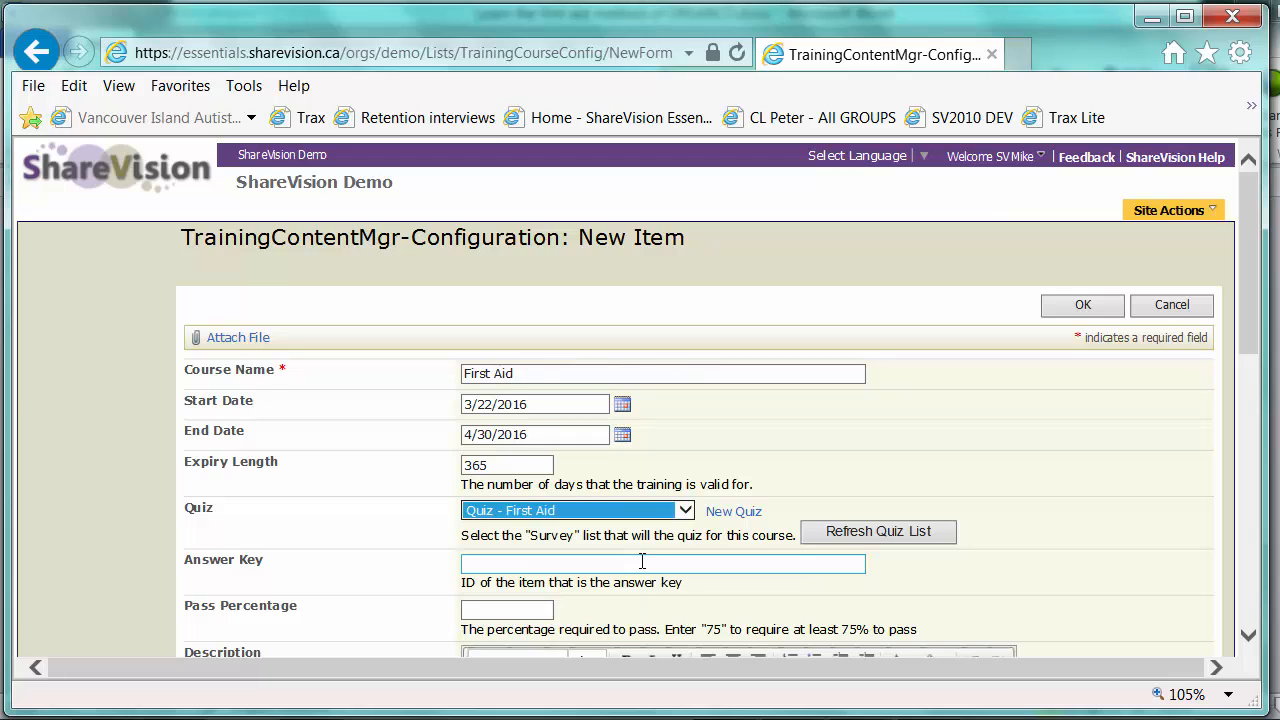
# Set the course's answer key ID to 1 and its pass percentage to 100.
pyautogui.click(570, 560)
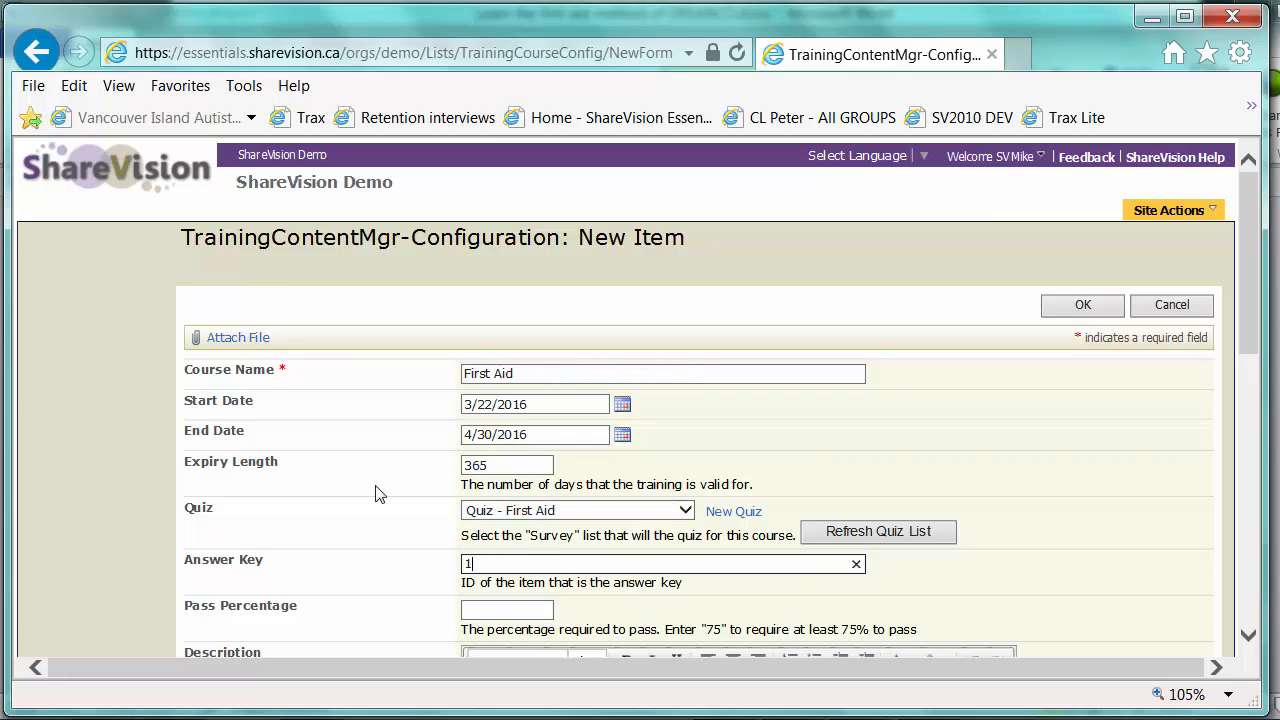
pyautogui.scroll(-3, 378, 492)
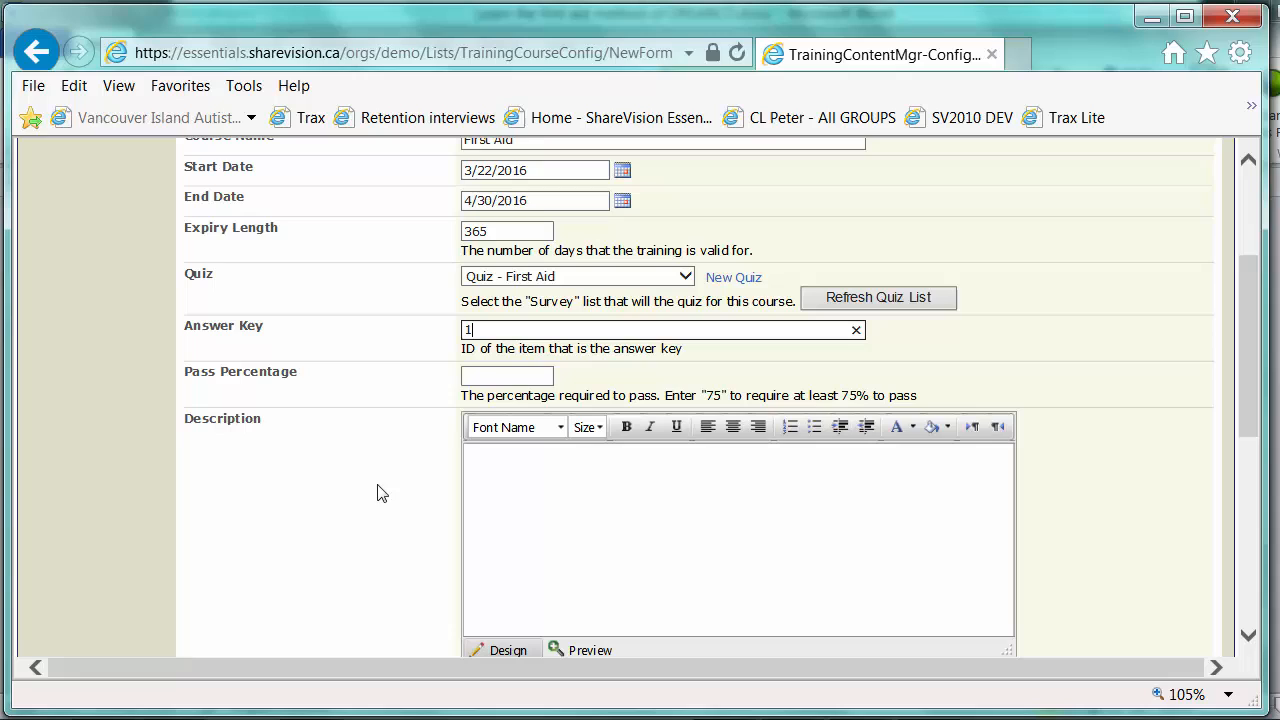
pyautogui.click(493, 378)
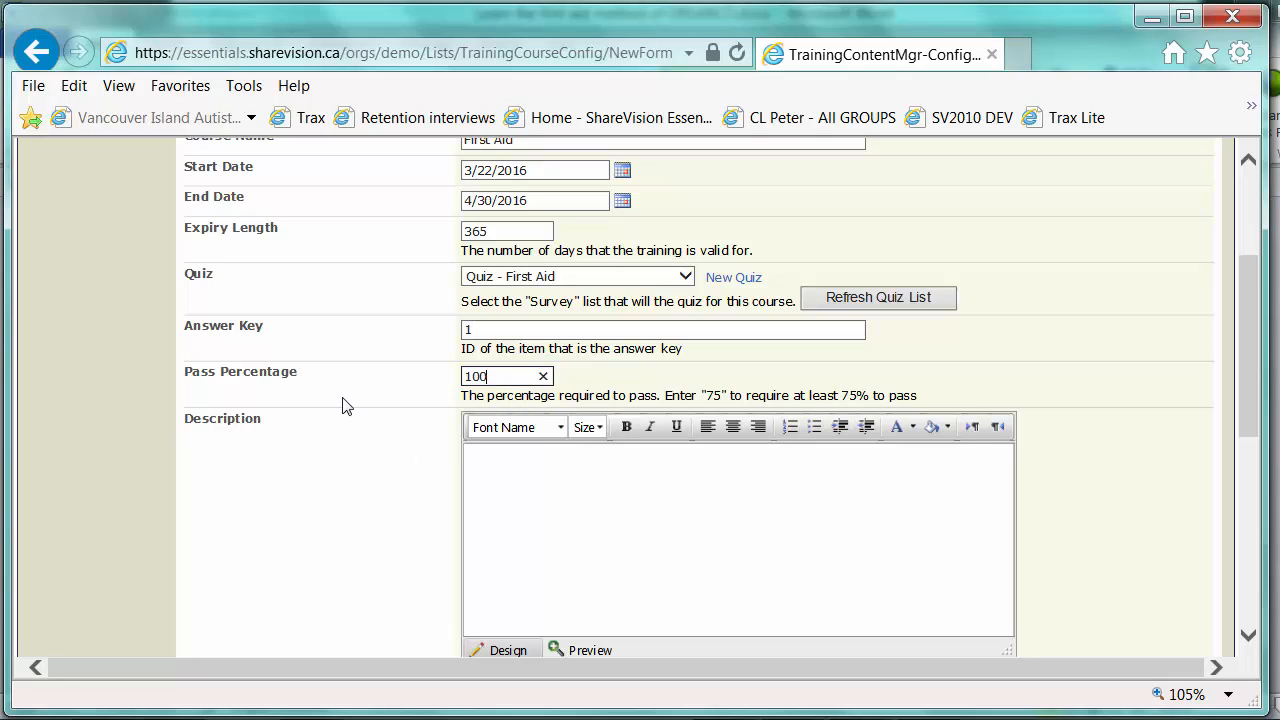
# Enter the course description "Please take the quiz using the knowledge gained throughout the course.".
pyautogui.click(508, 458)
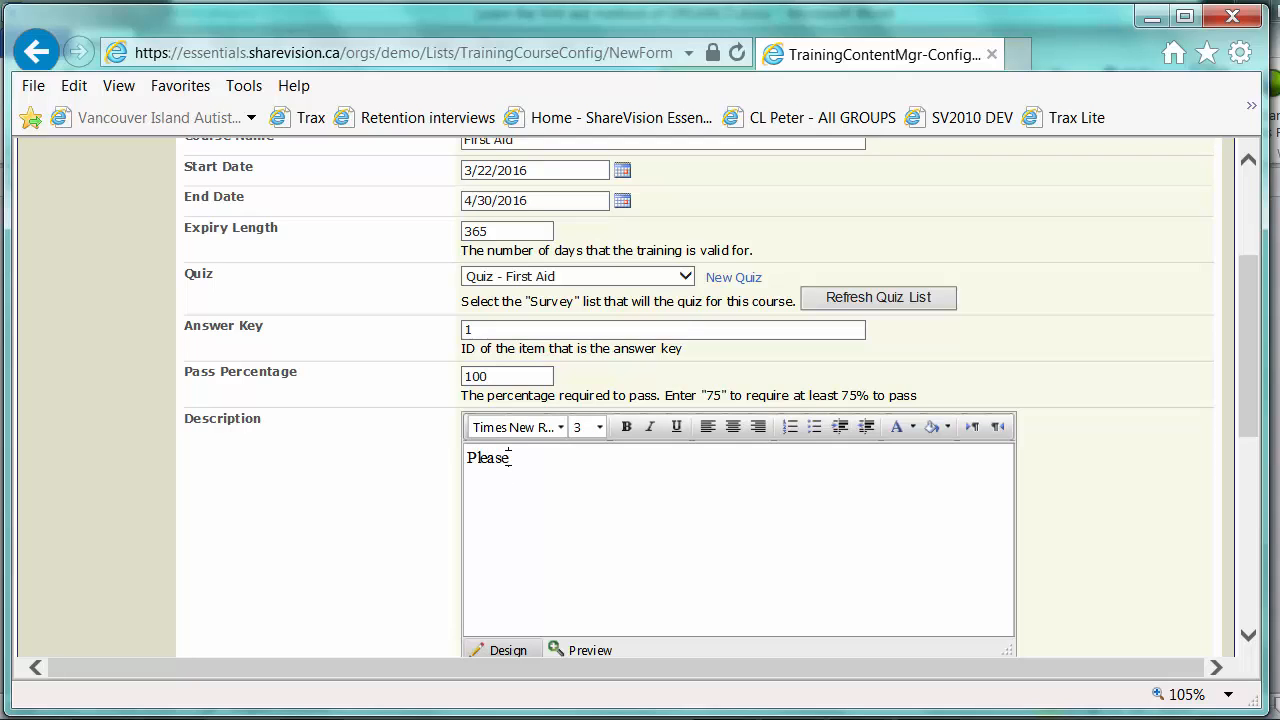
pyautogui.write('Please take teh')
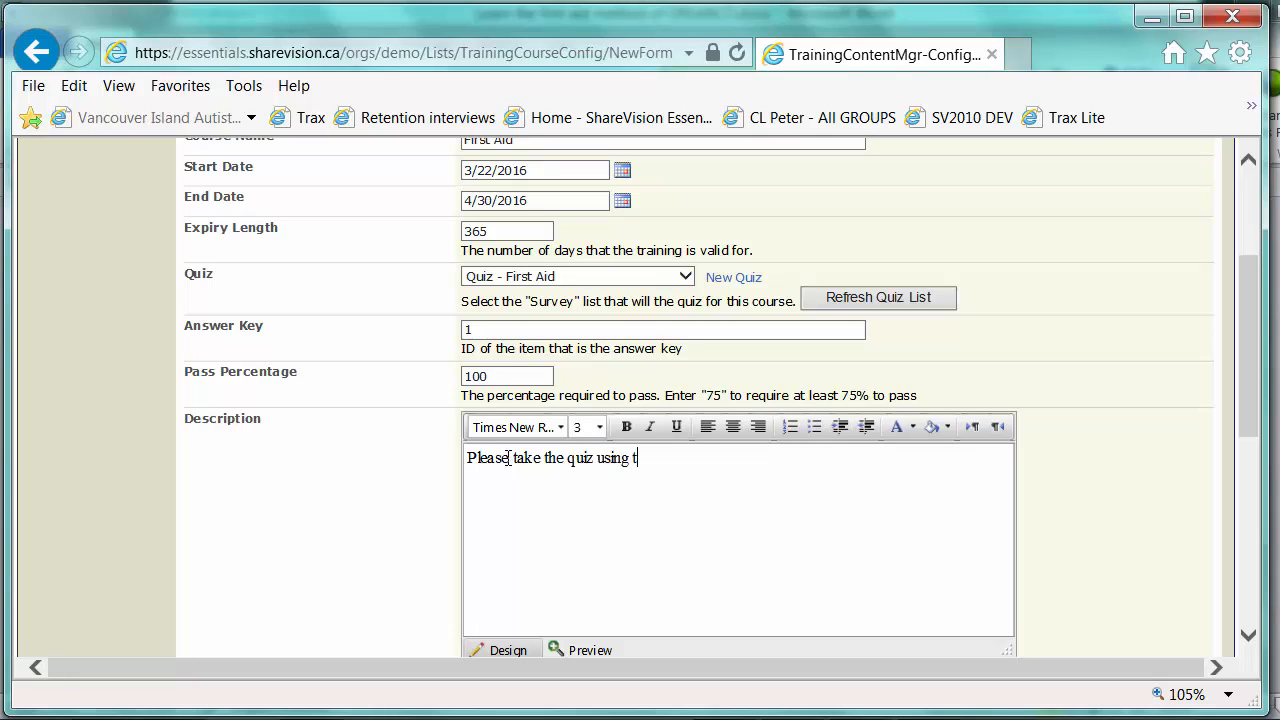
pyautogui.write('he knowledge g')
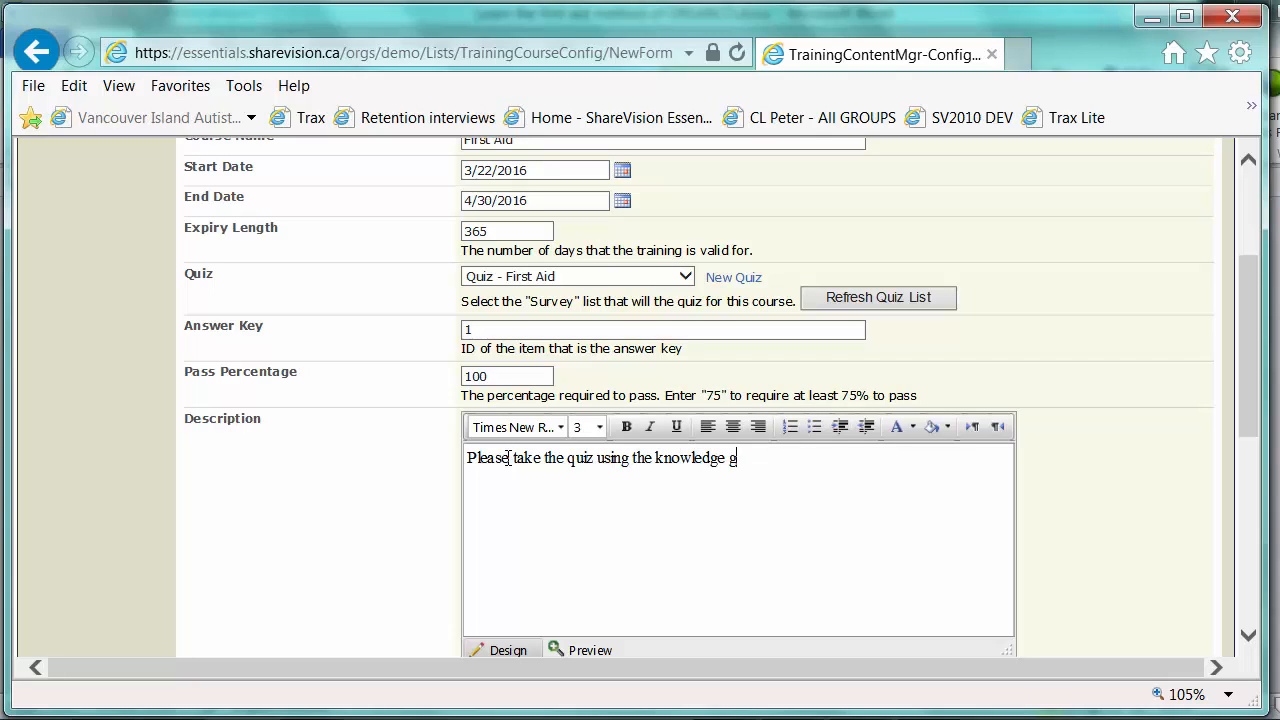
pyautogui.write('ained throughout the course.')
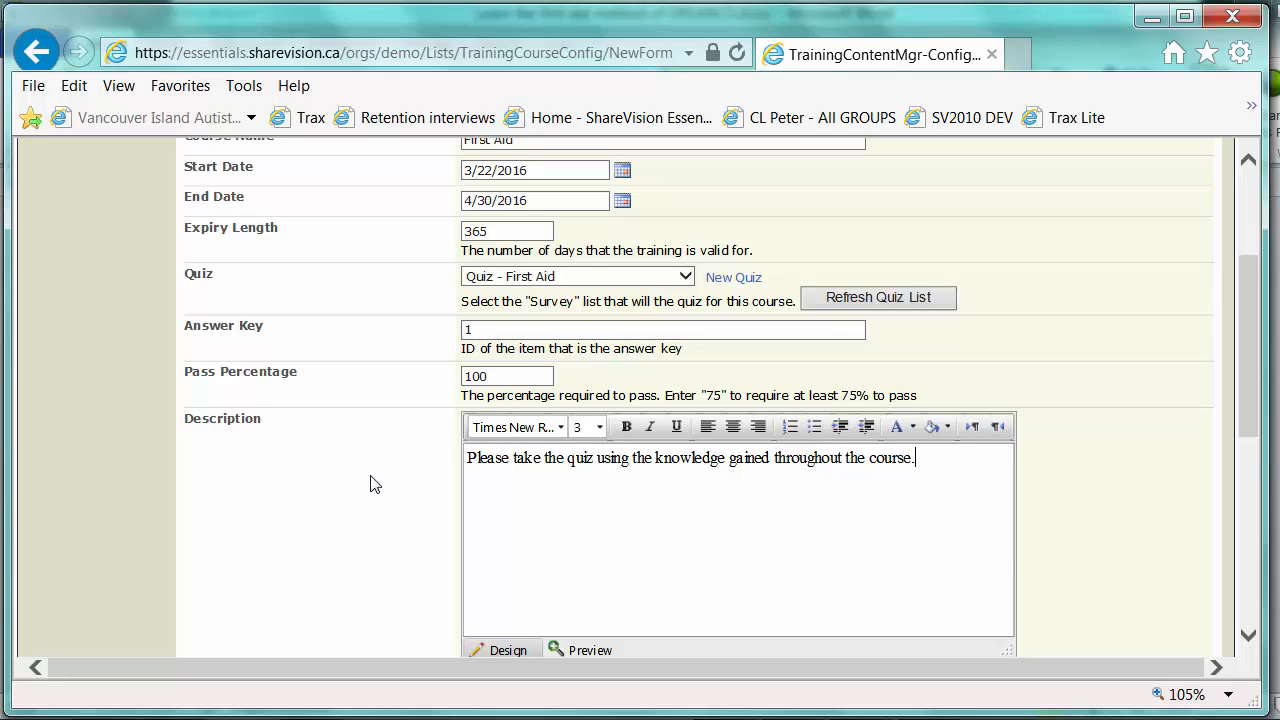
# Choose Koala.jpg from the Sample Pictures folder as the course image to upload.
pyautogui.scroll(-3, 370, 484)
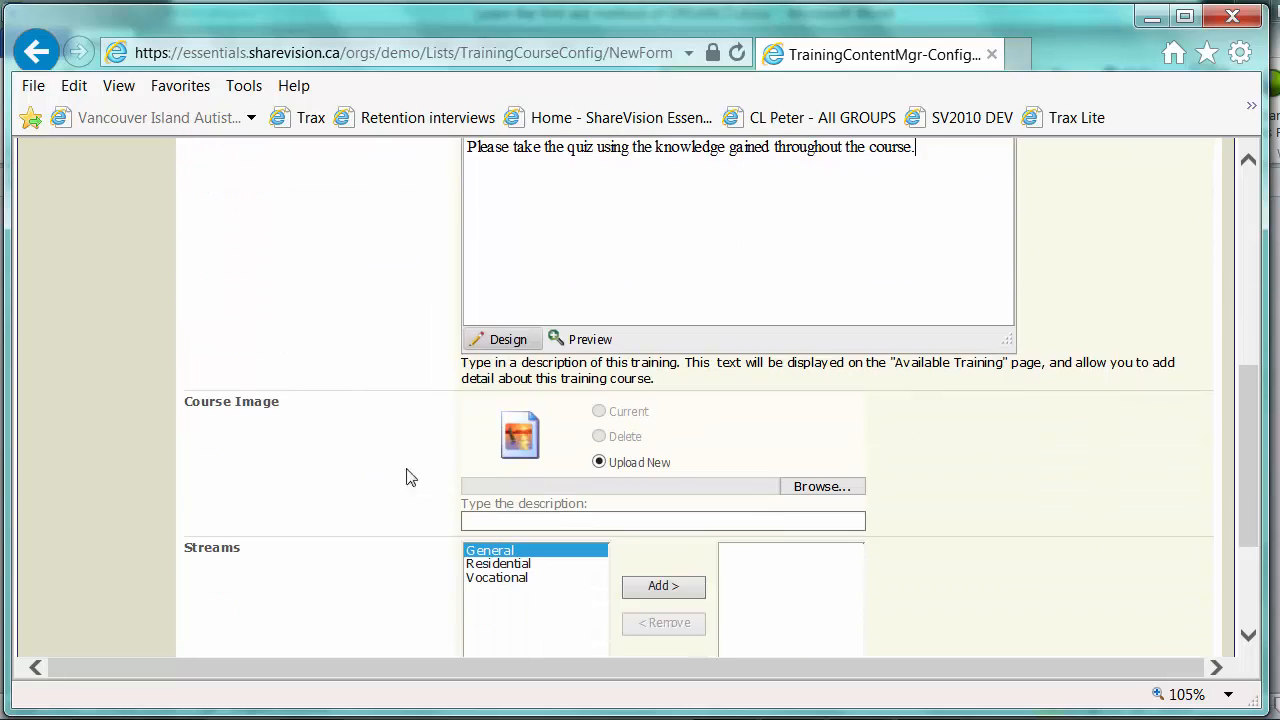
pyautogui.click(810, 490)
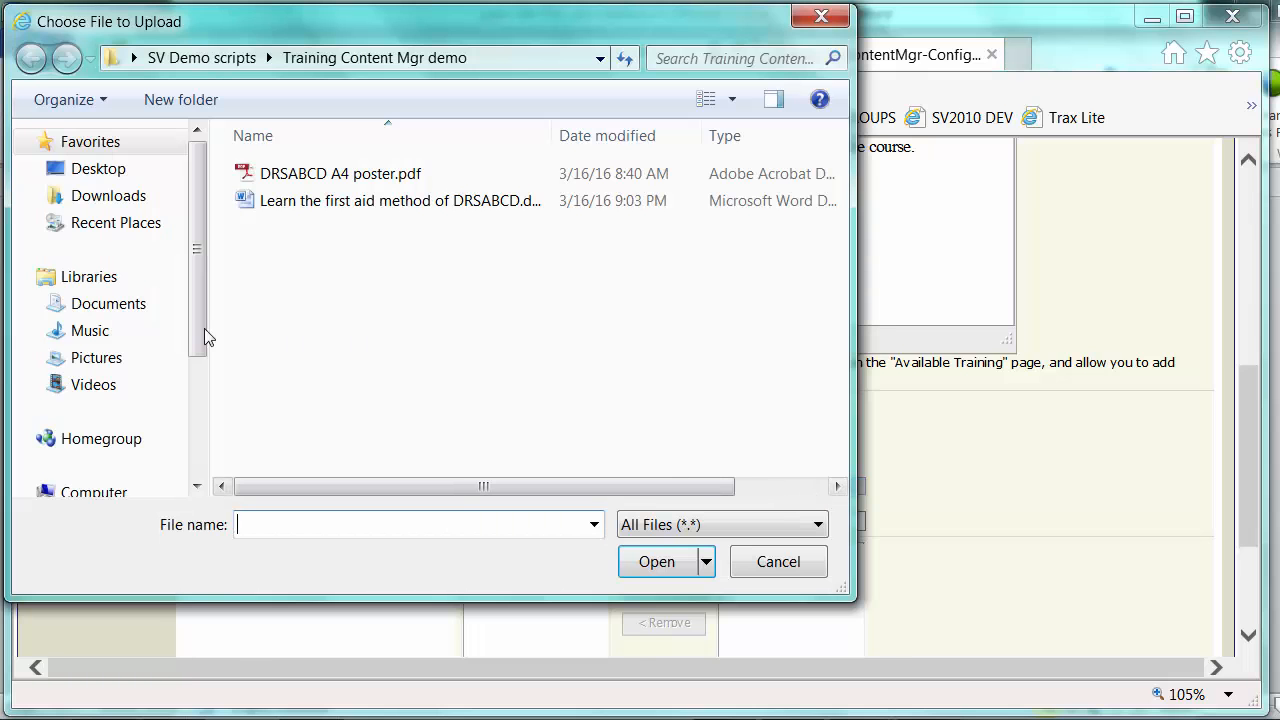
pyautogui.click(112, 358)
pyautogui.click(572, 292)
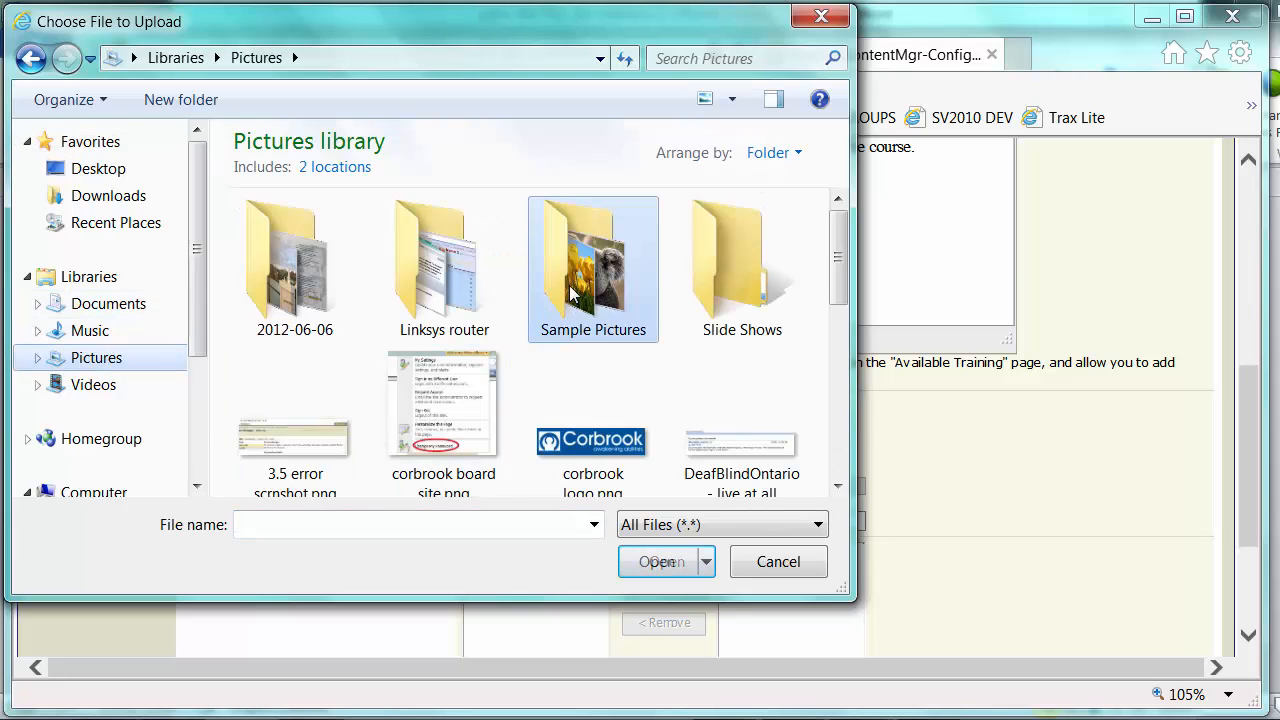
pyautogui.doubleClick(572, 292)
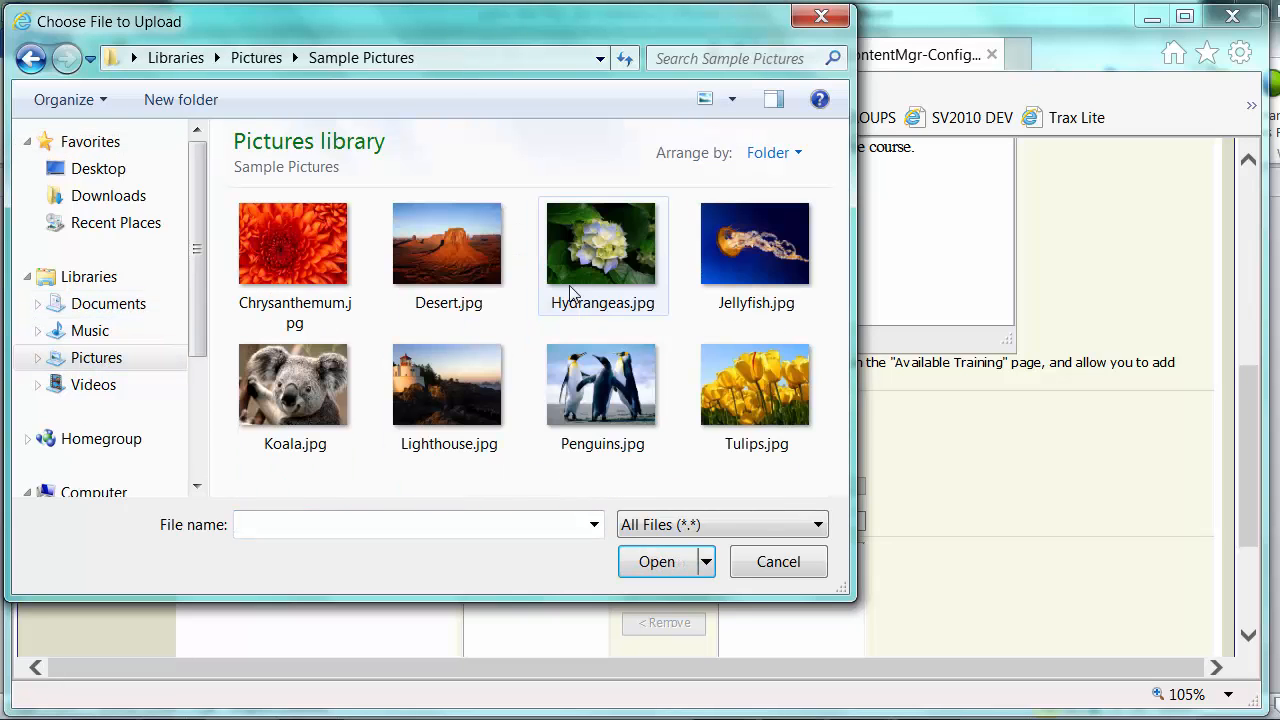
pyautogui.click(307, 388)
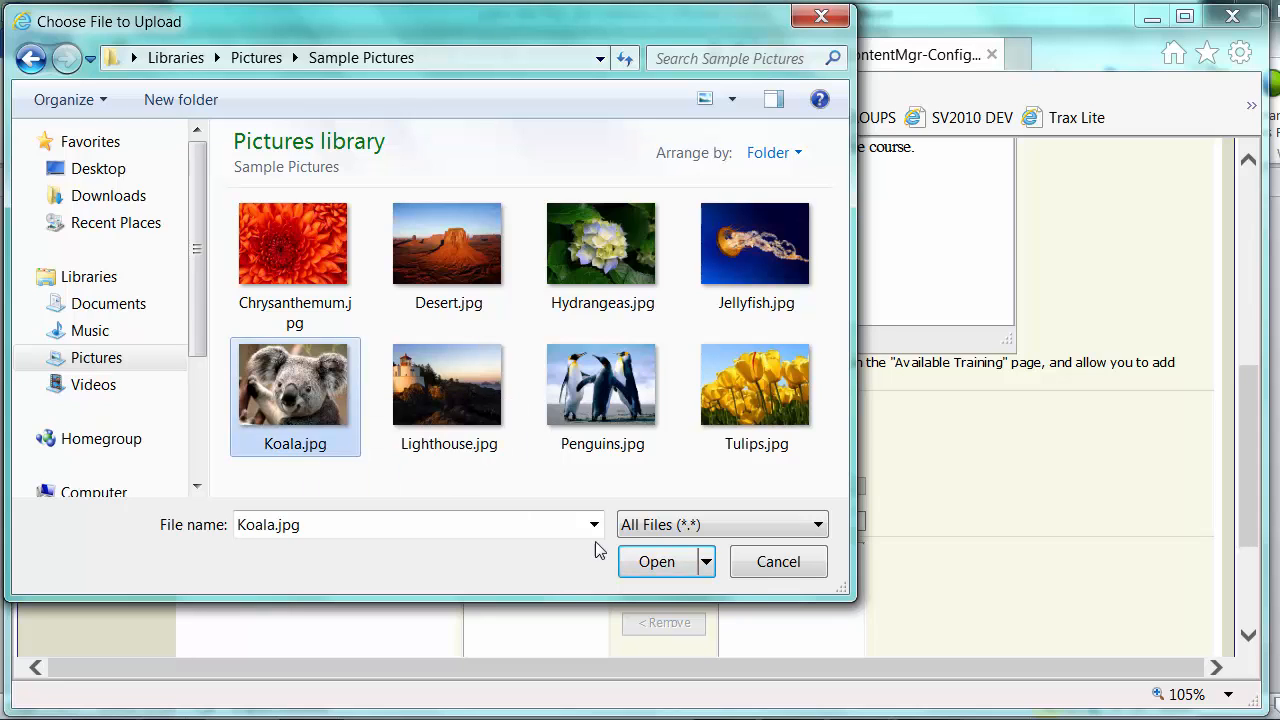
pyautogui.click(644, 560)
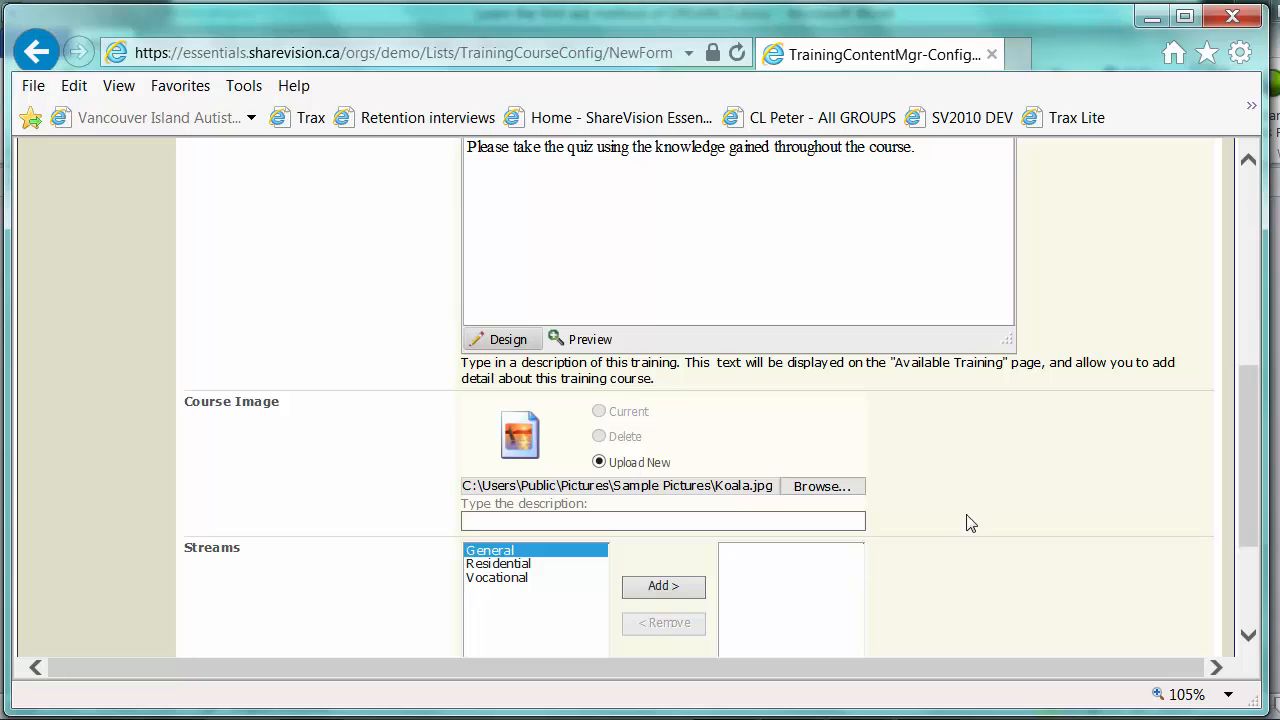
# Add the General and Vocational streams, remove General so that only Vocational is assigned, and save the course configuration.
pyautogui.scroll(-3, 977, 514)
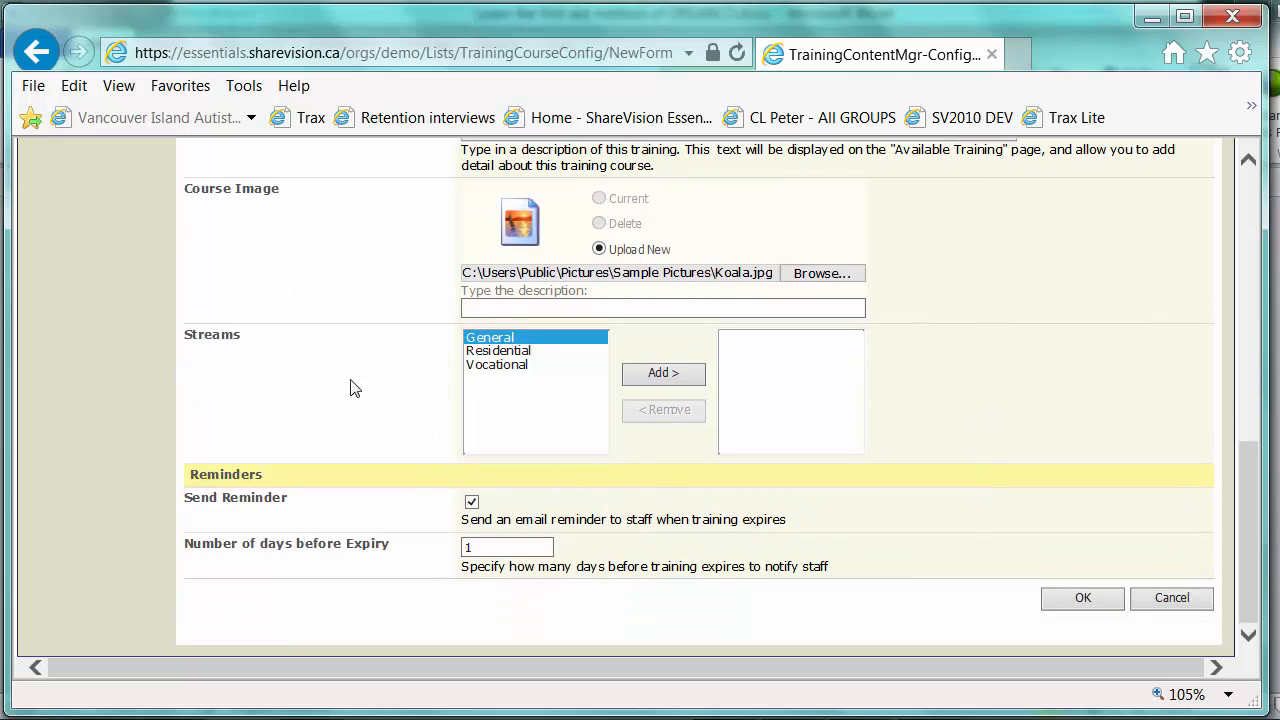
pyautogui.click(672, 373)
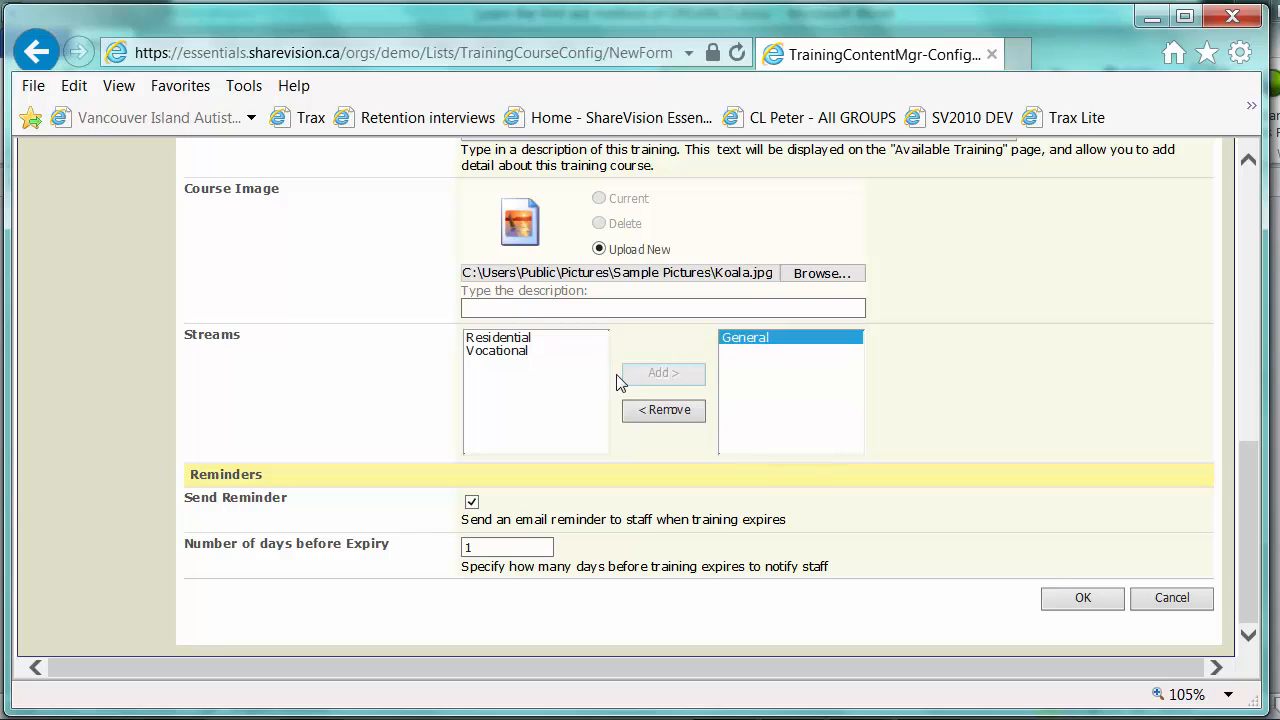
pyautogui.click(512, 358)
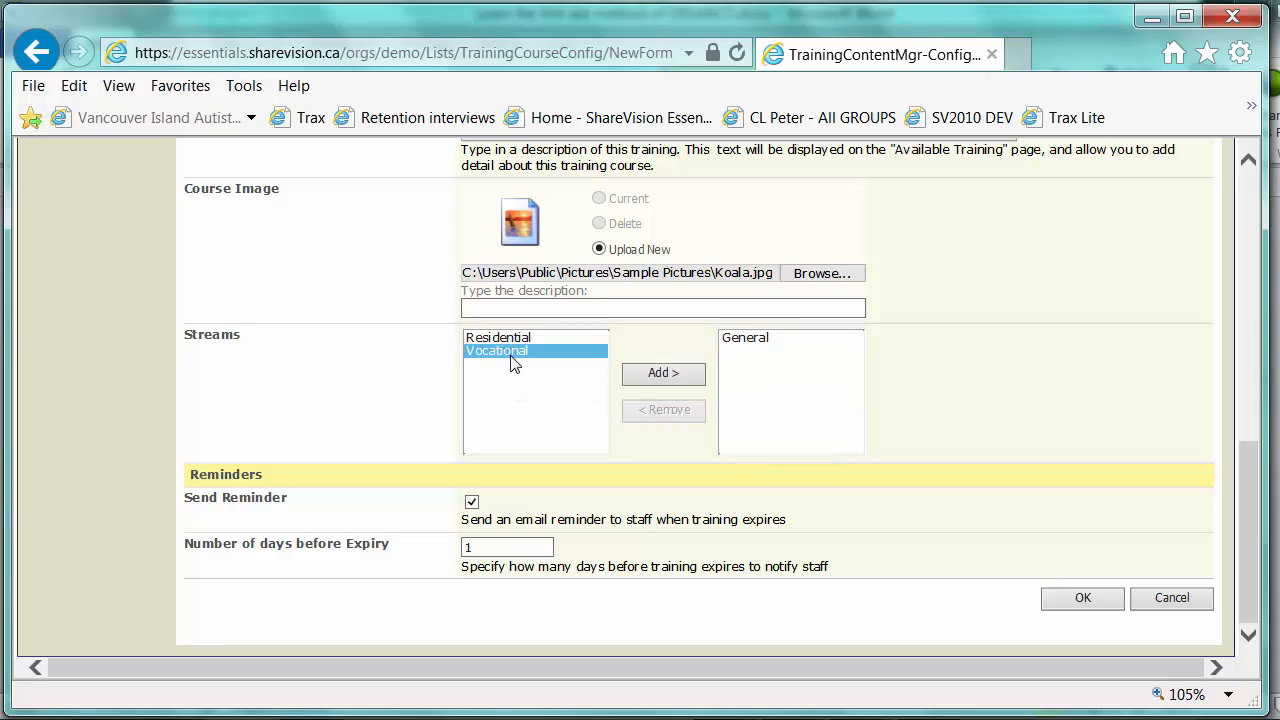
pyautogui.click(663, 374)
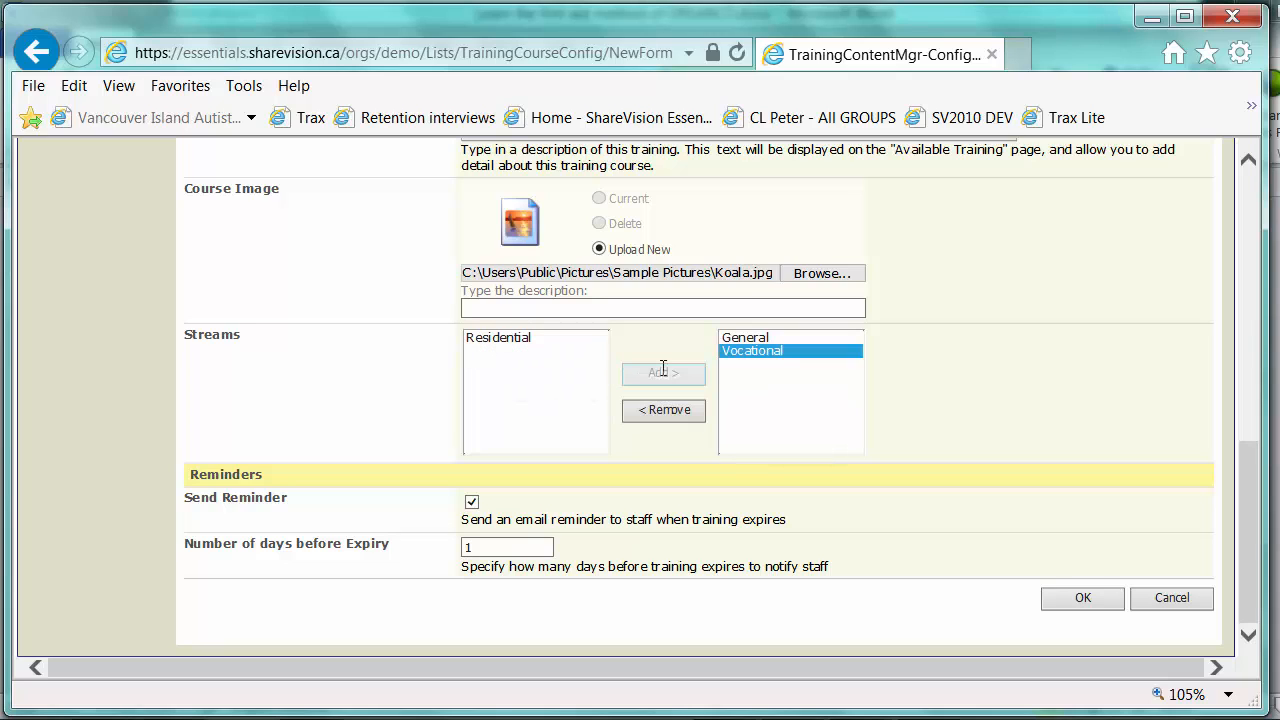
pyautogui.click(760, 338)
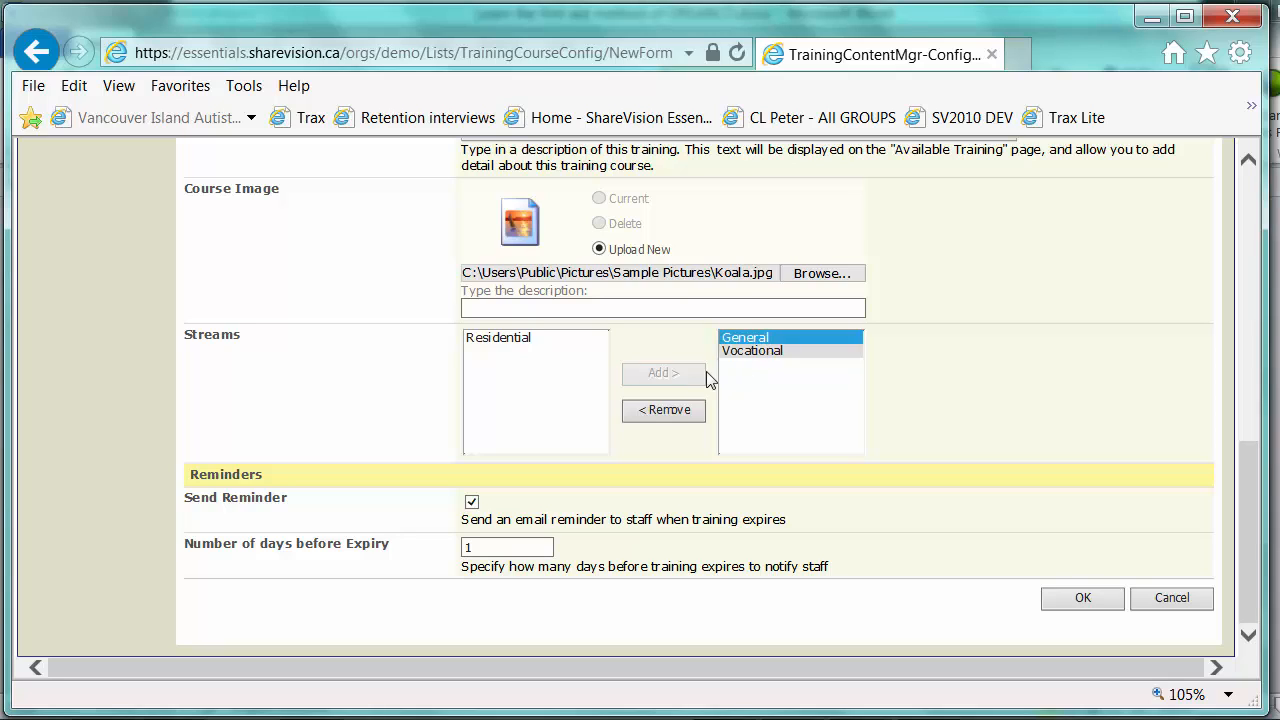
pyautogui.click(663, 410)
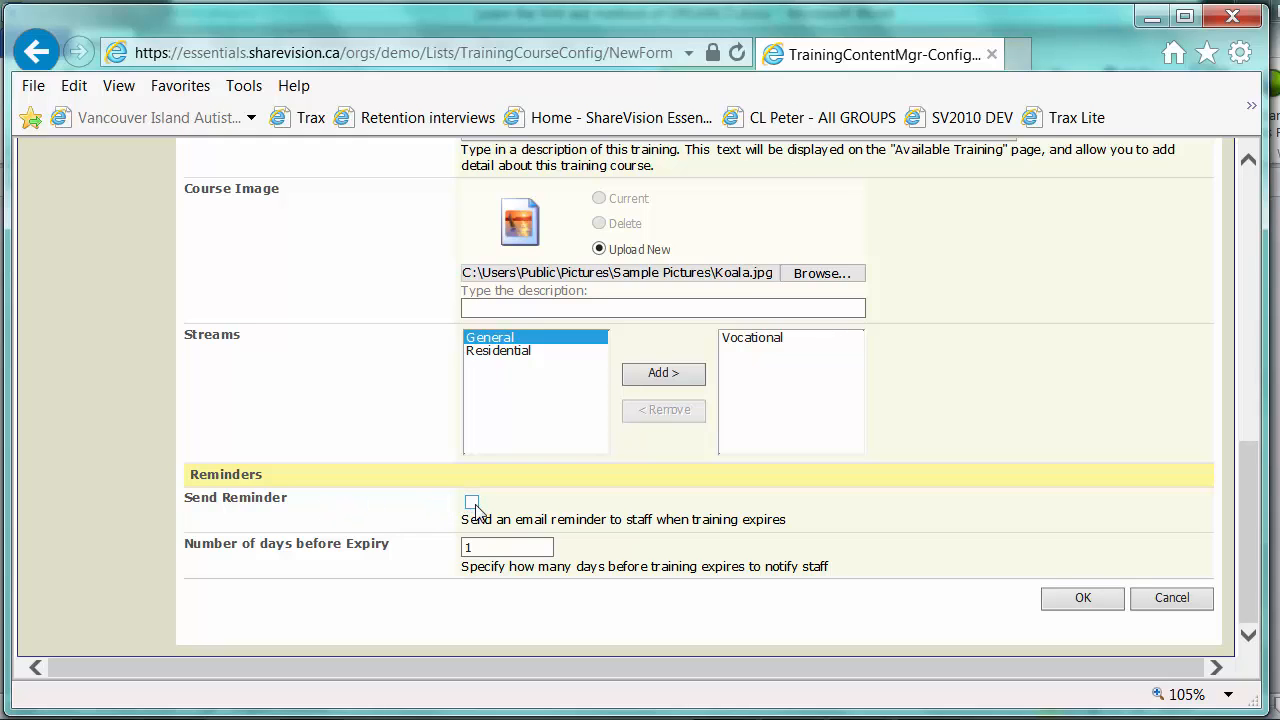
pyautogui.doubleClick(486, 548)
pyautogui.click(1059, 608)
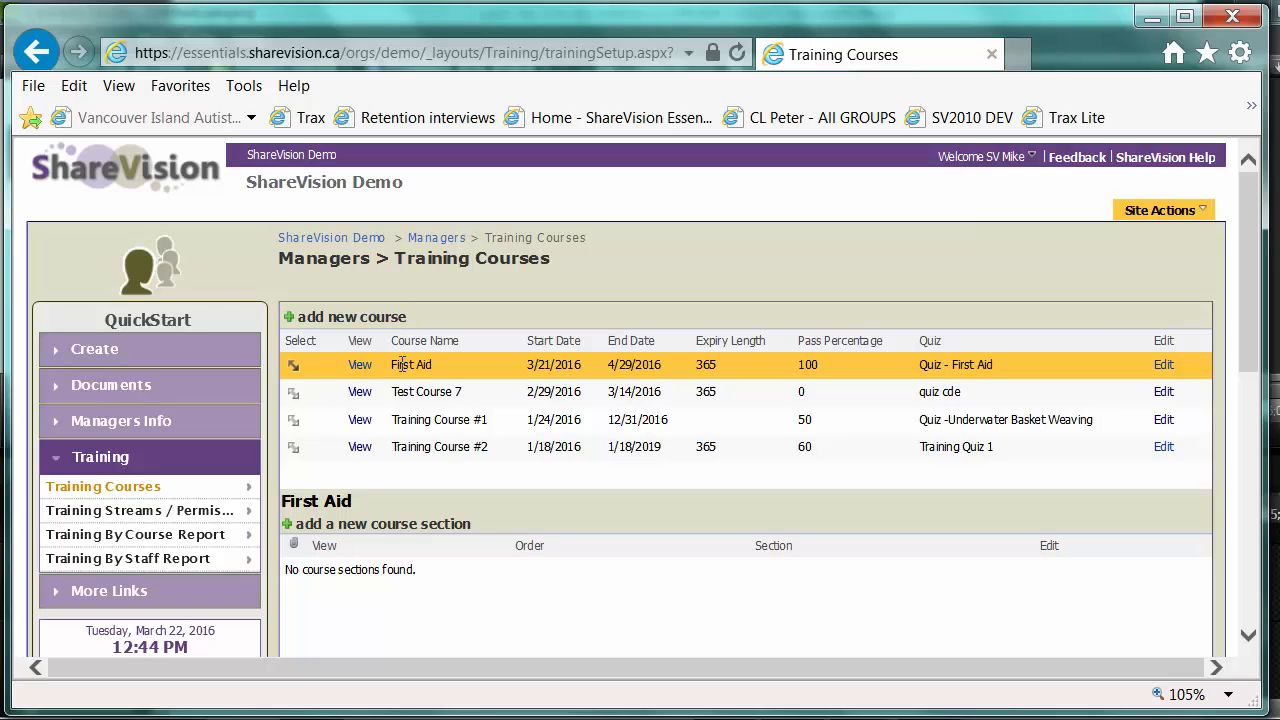
# Create a new section for the First Aid course and name it Introduction.
pyautogui.click(390, 525)
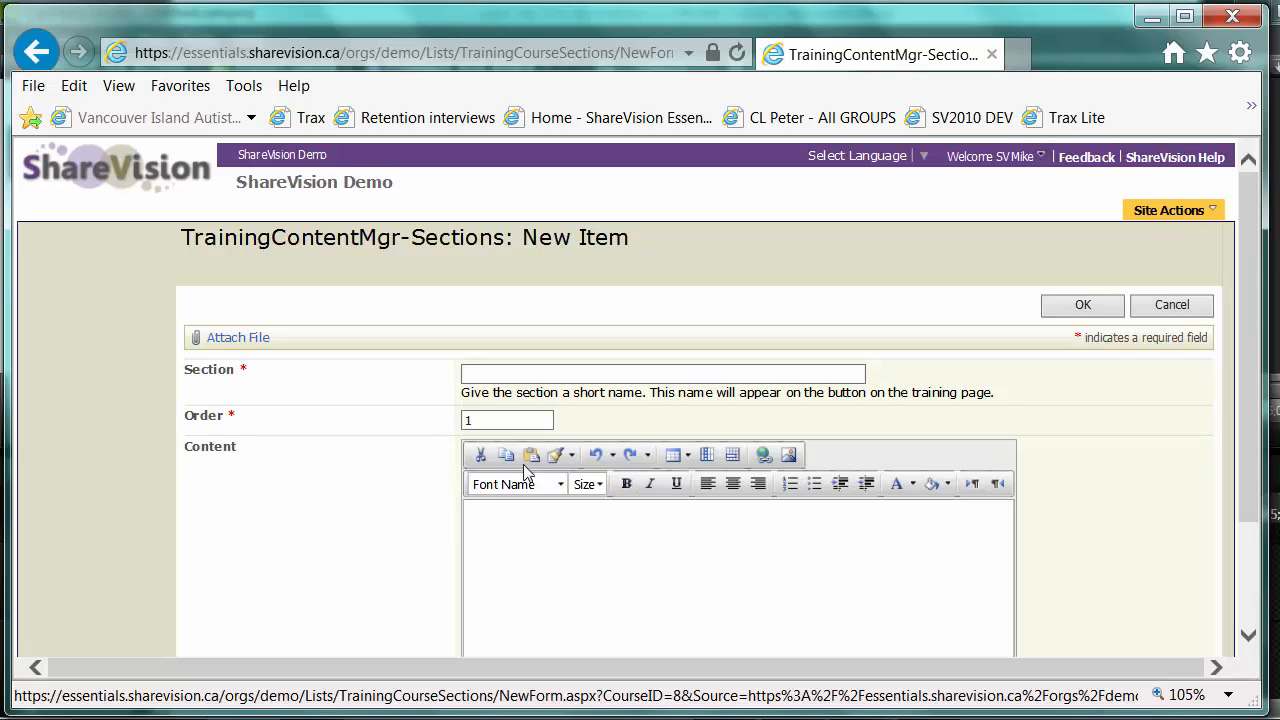
pyautogui.click(553, 370)
pyautogui.click(553, 370)
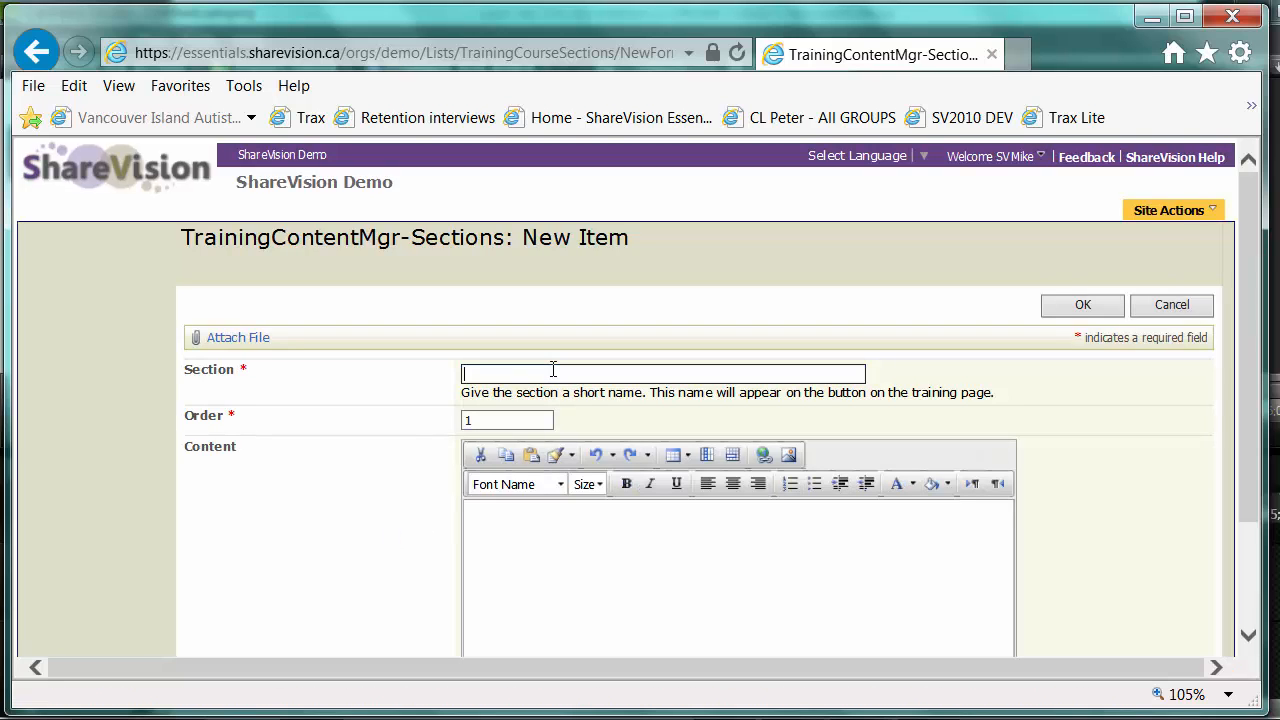
pyautogui.write('Introduction')
pyautogui.click(506, 420)
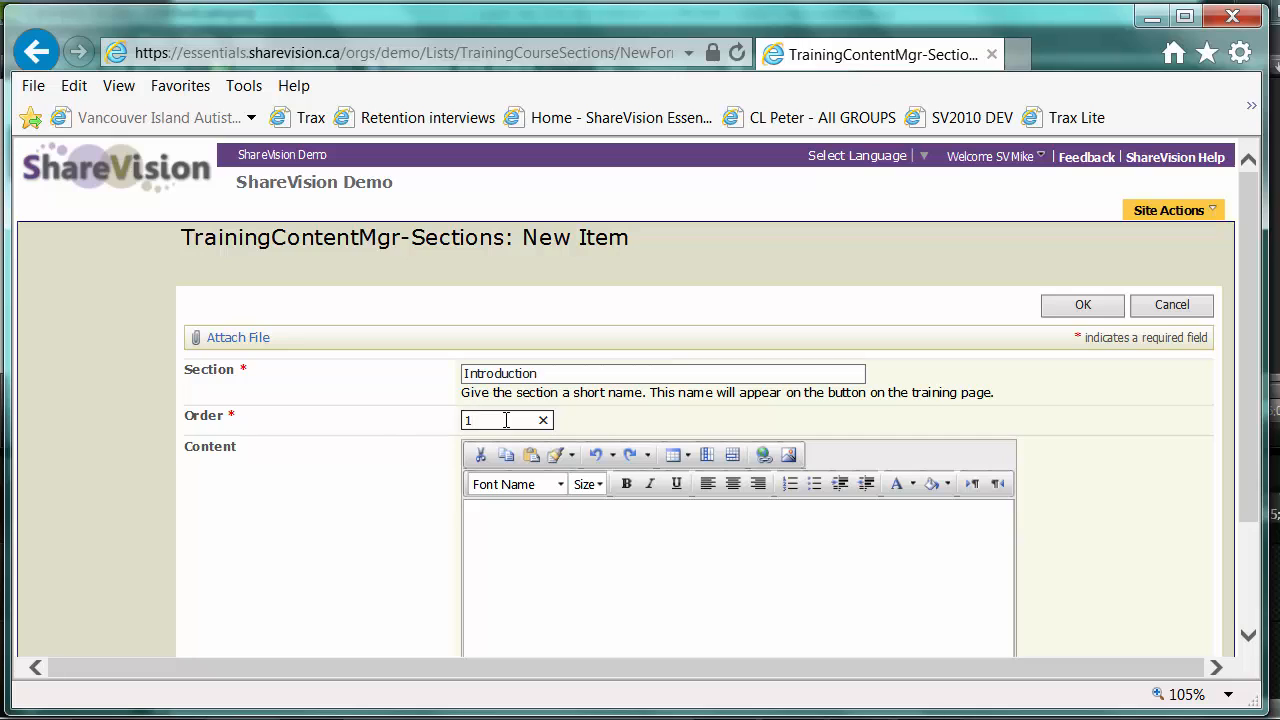
# Enter "Please review the attached pdf for an introduction to the concepts of DRSABCD" as the section's content.
pyautogui.click(517, 520)
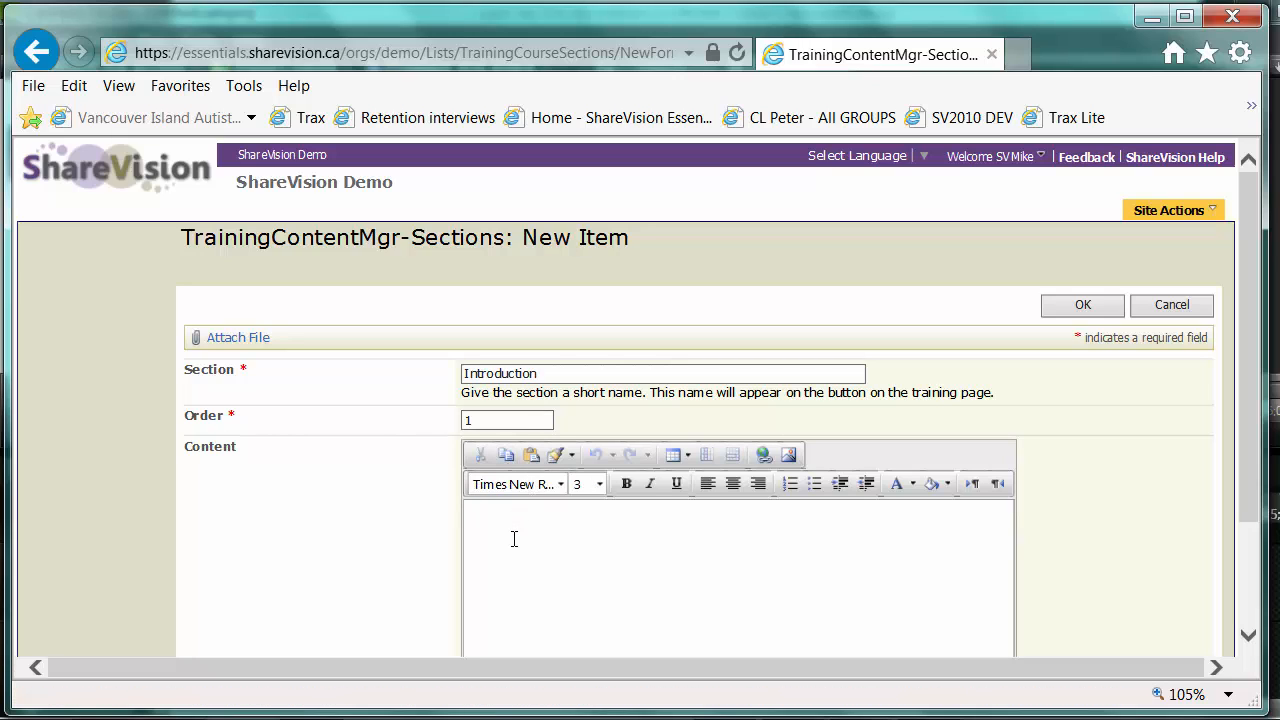
pyautogui.write('Please review the att')
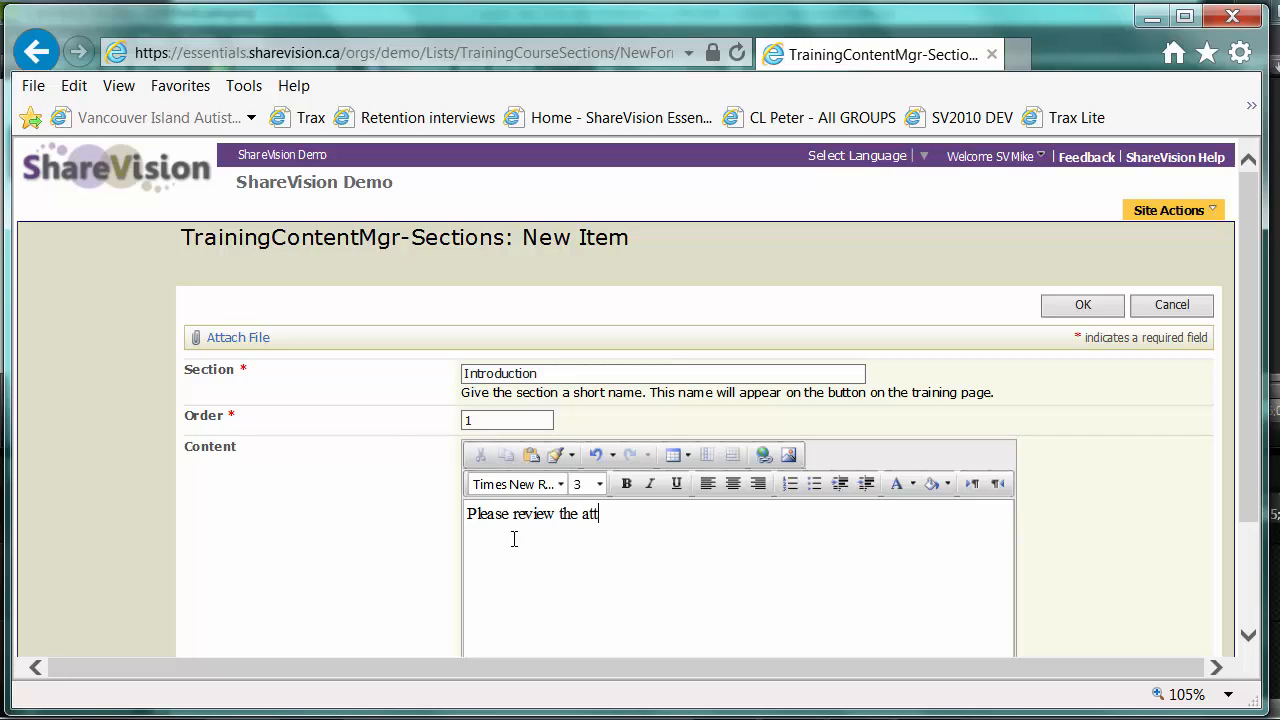
pyautogui.write('ached pdf for an introduc')
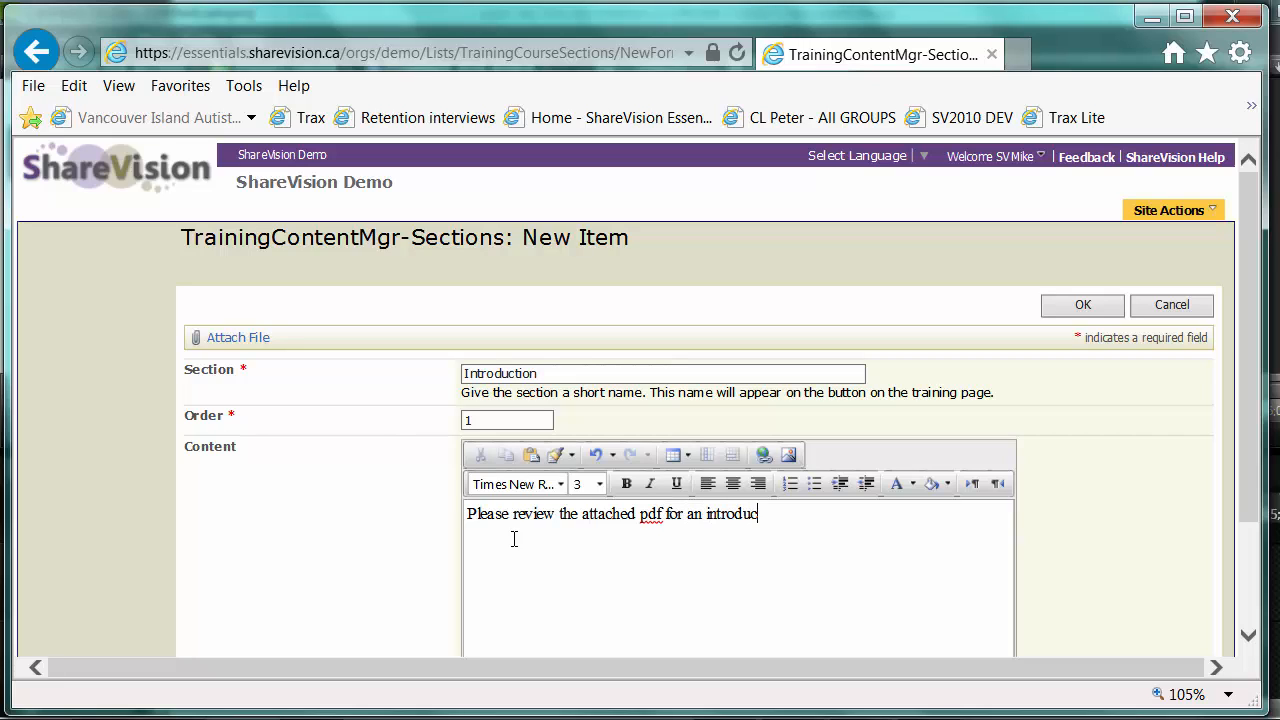
pyautogui.write('tion to the concepts of DR')
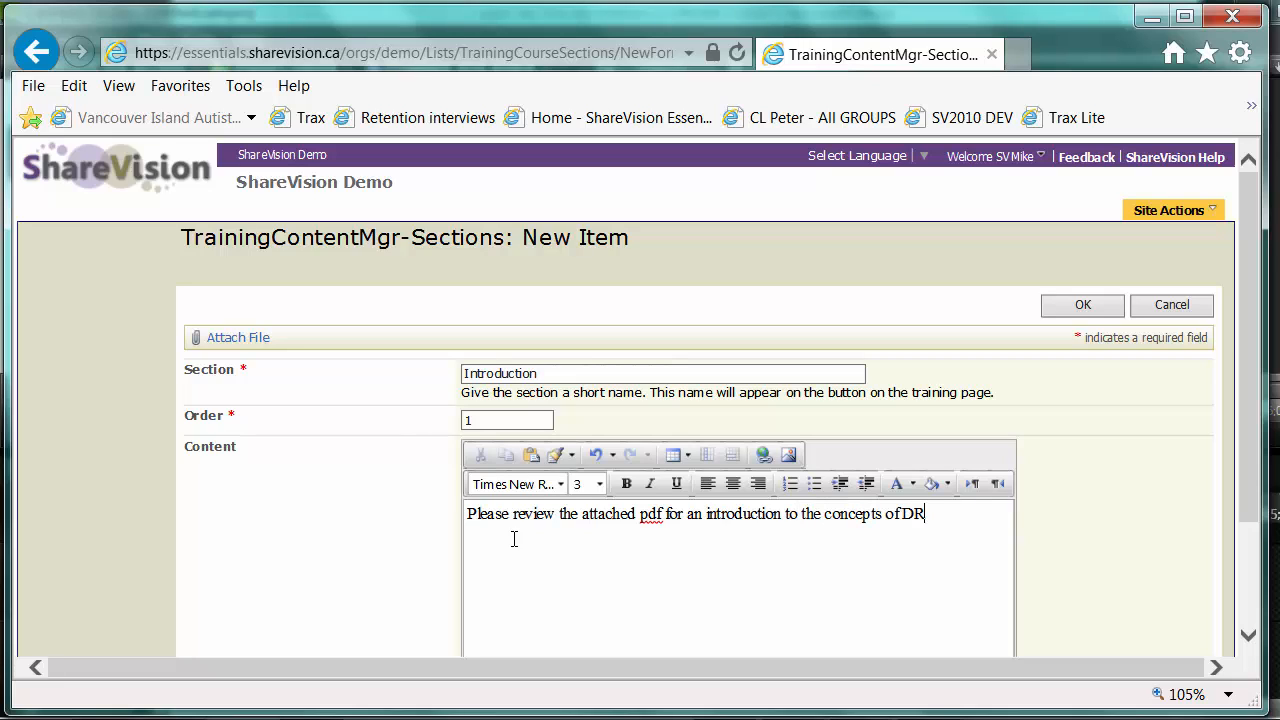
pyautogui.write('SABCD')
# Make the word DRSABCD bold and centre the sentence in the section's content.
pyautogui.moveTo(982, 514); pyautogui.dragTo(902, 513)
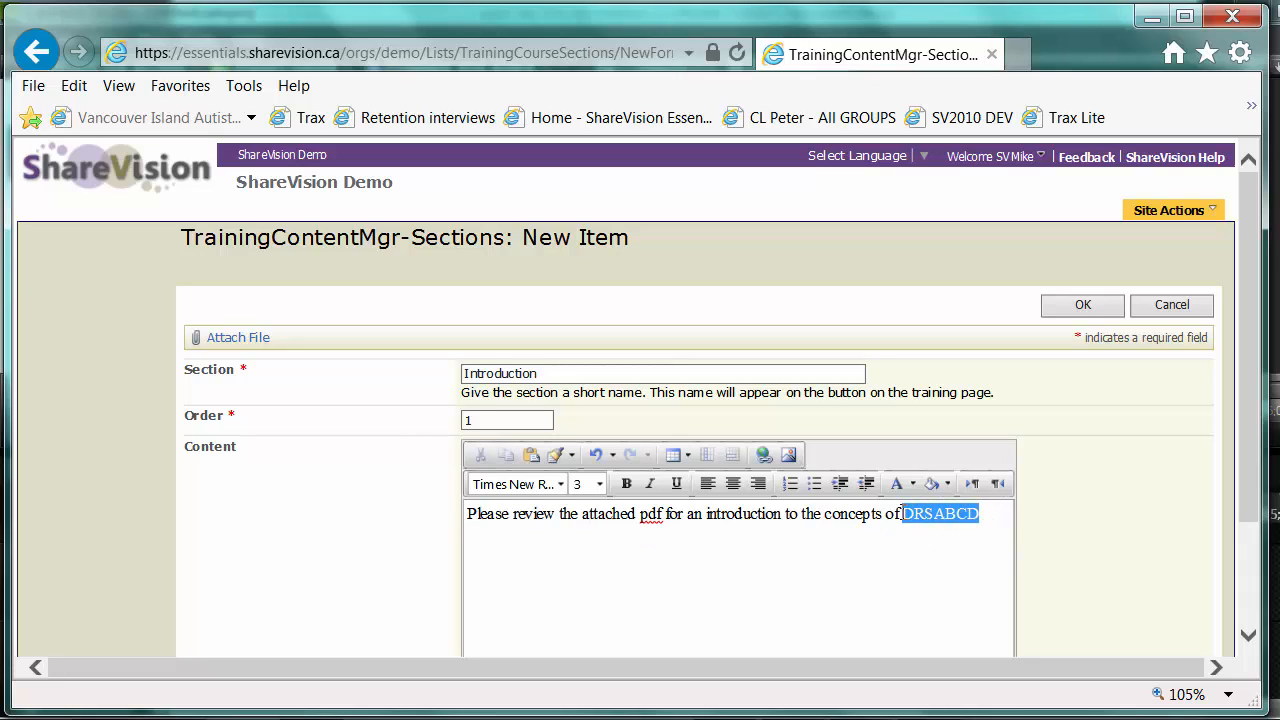
pyautogui.click(628, 484)
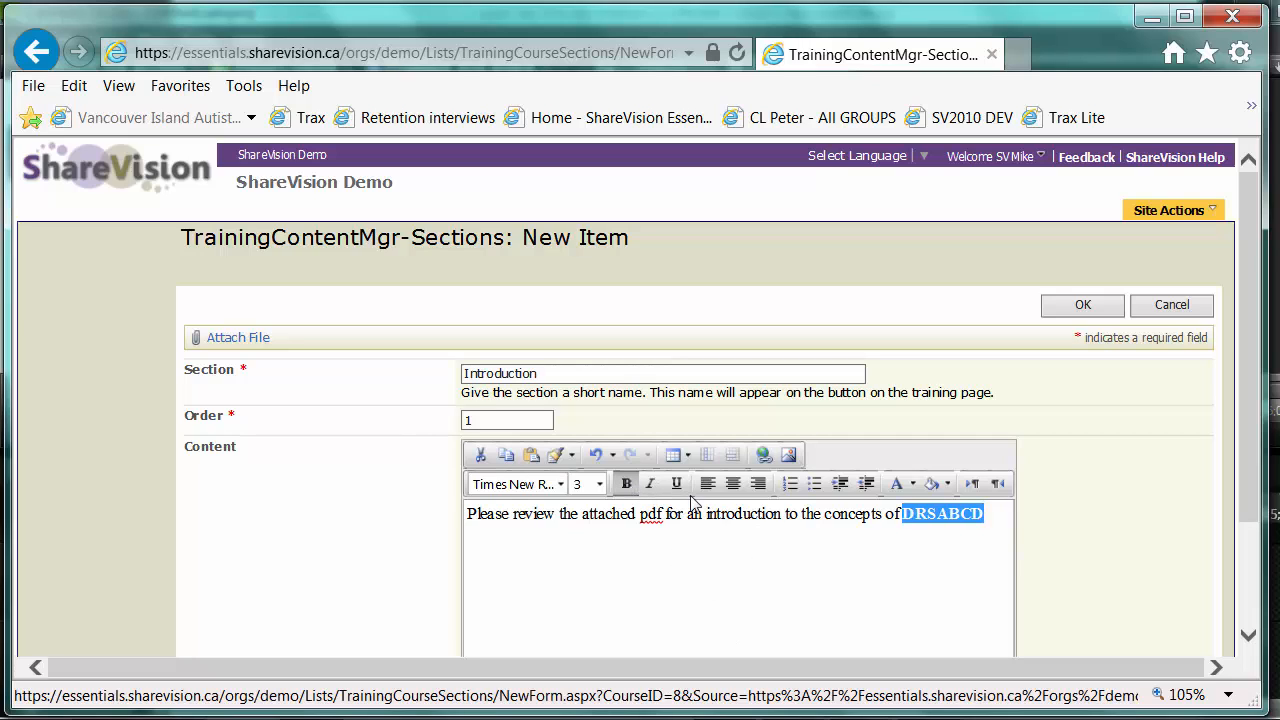
pyautogui.click(733, 485)
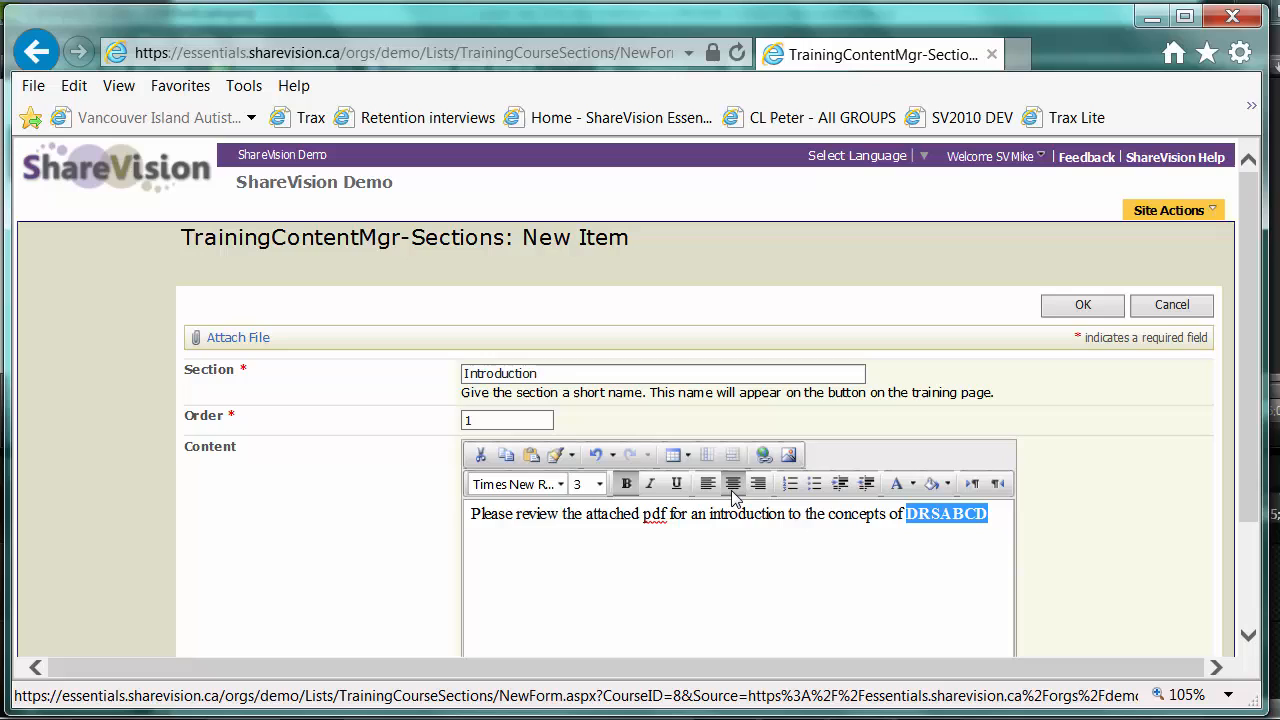
pyautogui.click(730, 563)
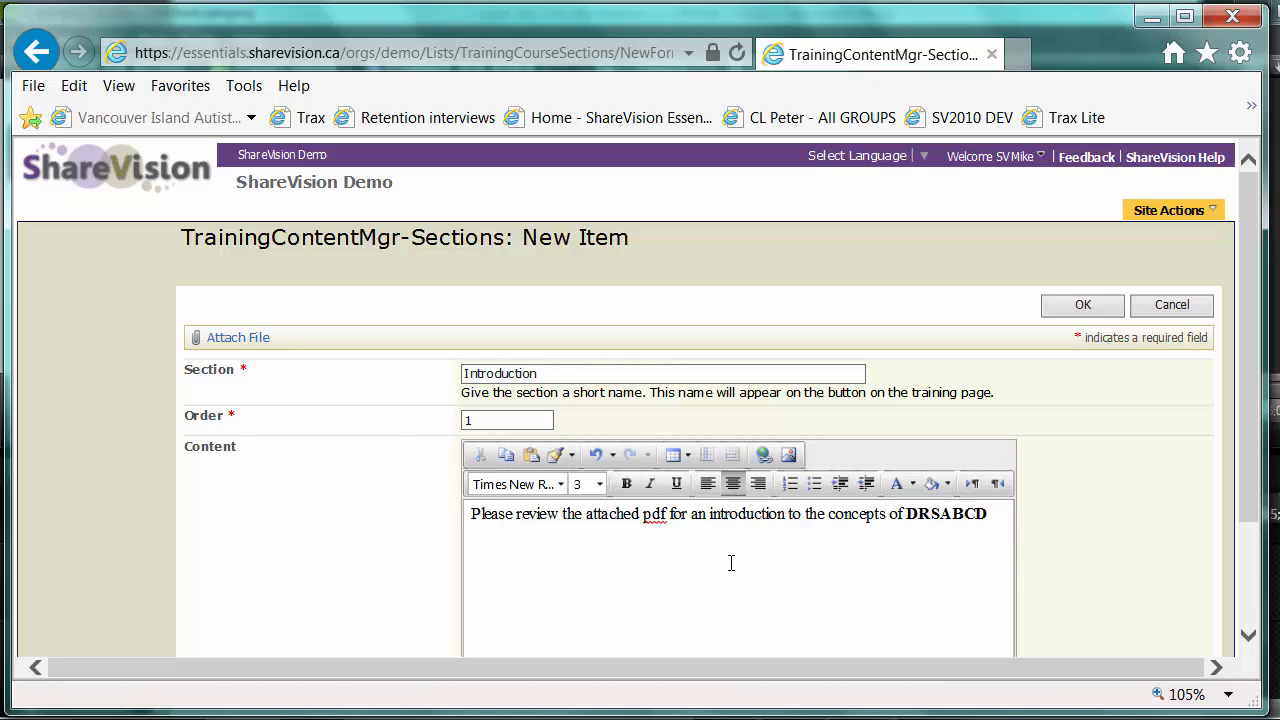
# Attach DRSABCD A4 poster.pdf from the Training Content Mgr demo folder to the Introduction section and save the section.
pyautogui.click(260, 338)
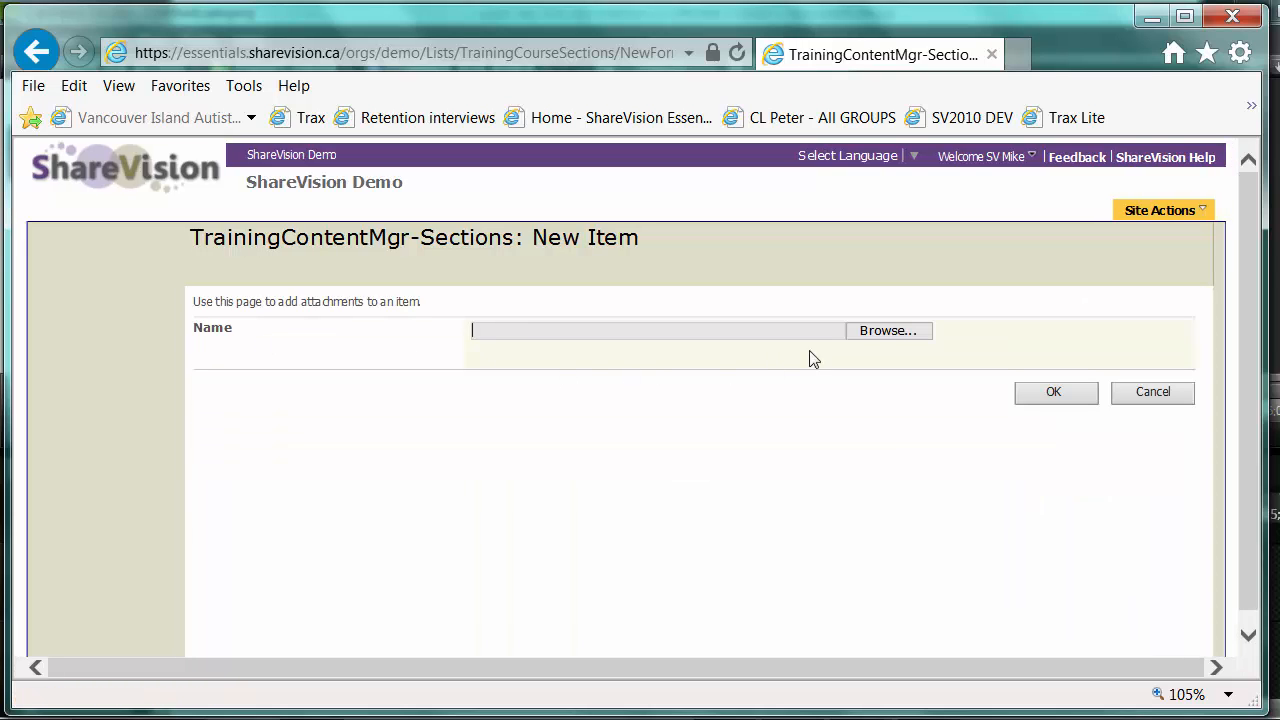
pyautogui.click(895, 338)
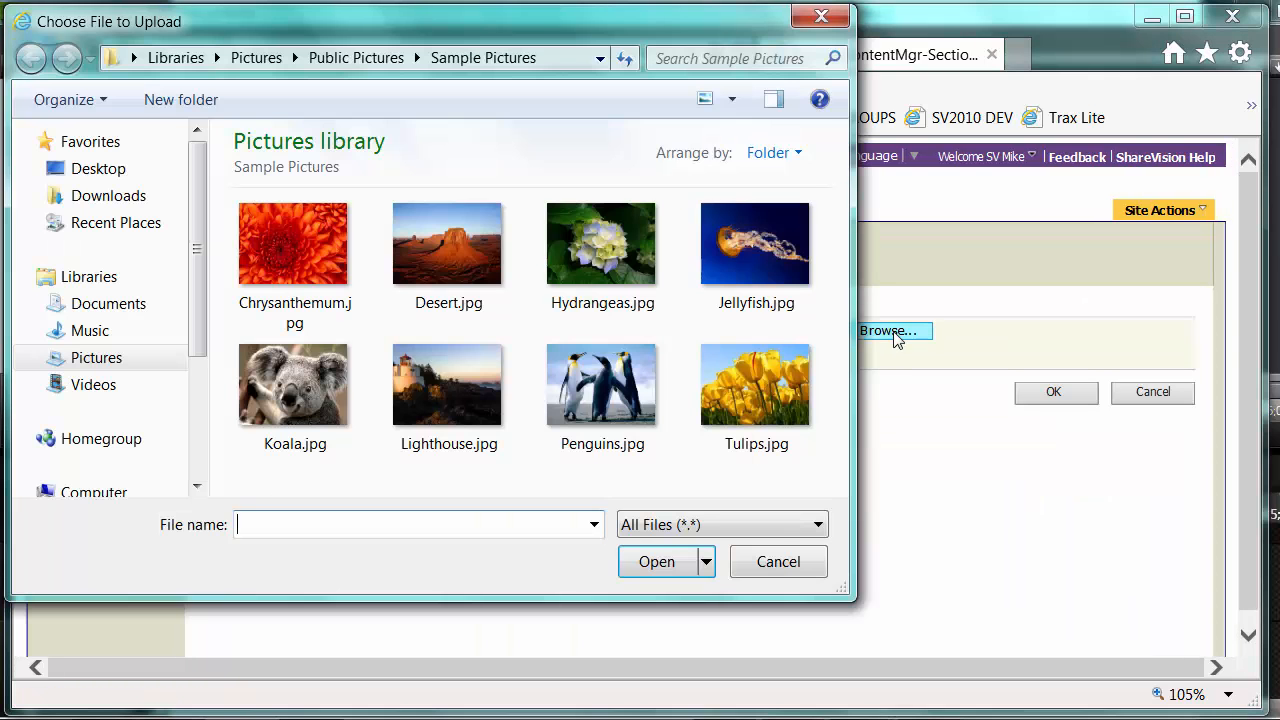
pyautogui.click(150, 222)
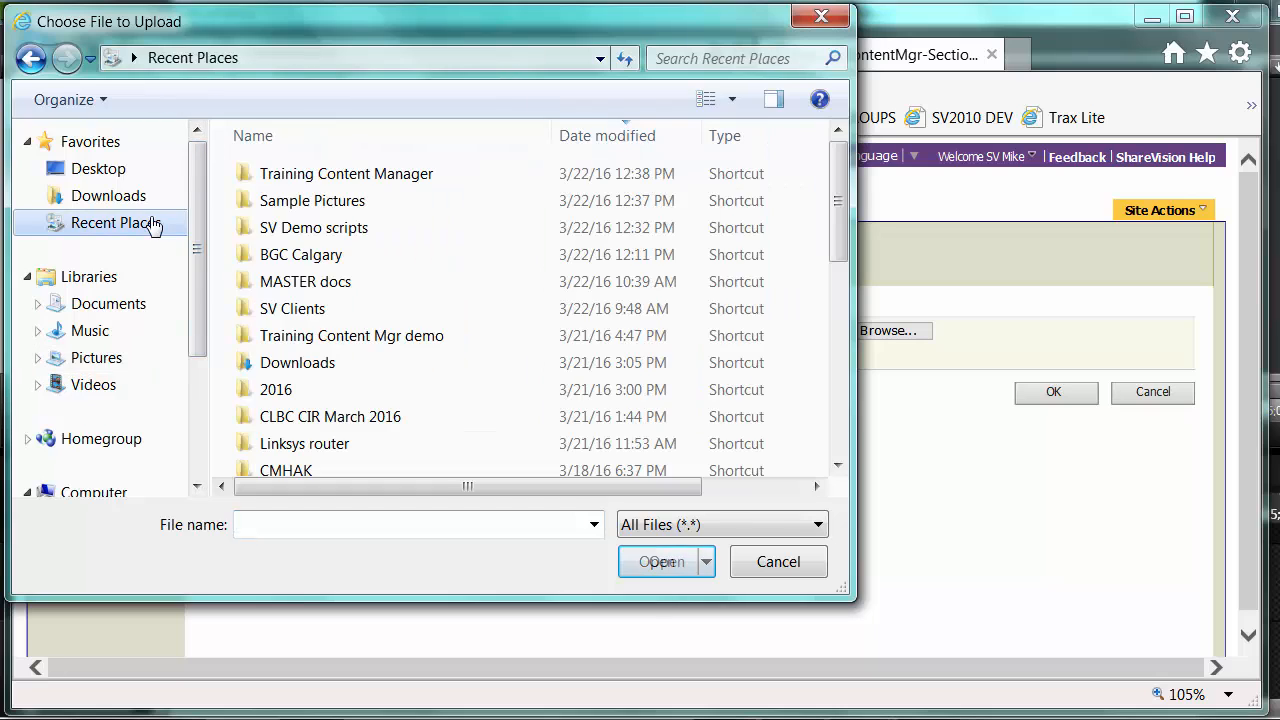
pyautogui.doubleClick(300, 335)
pyautogui.click(338, 176)
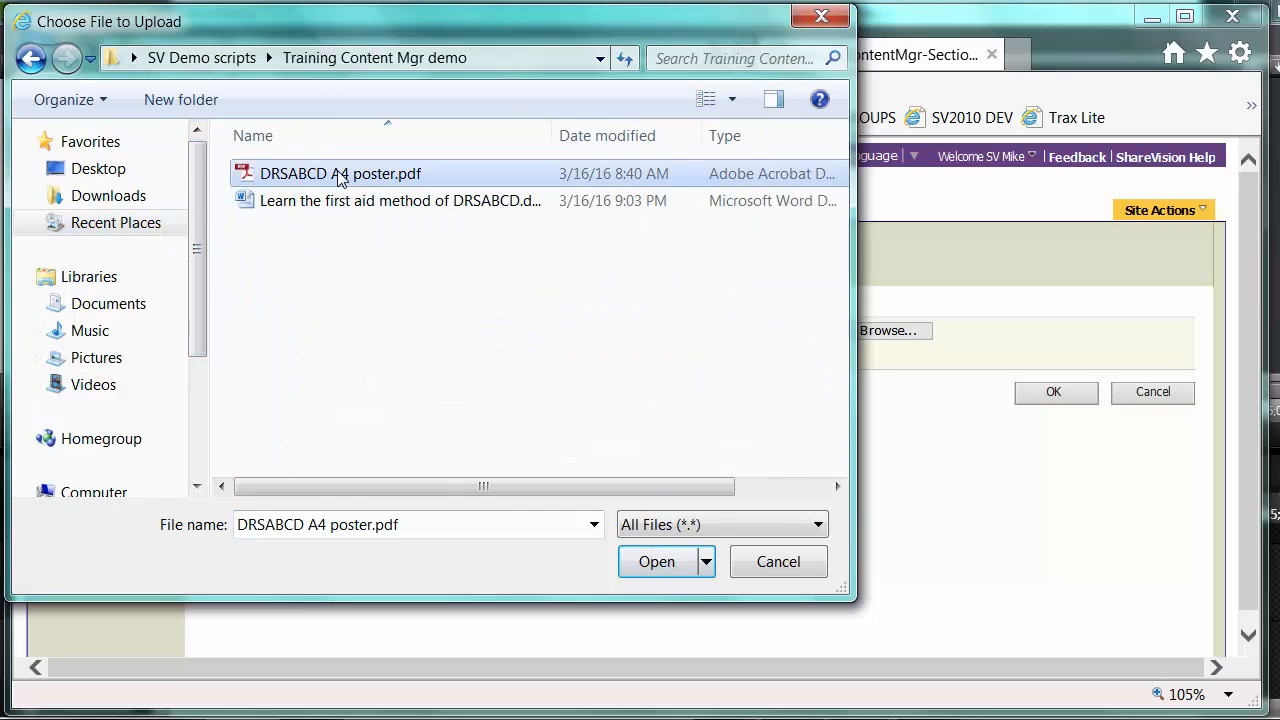
pyautogui.click(656, 562)
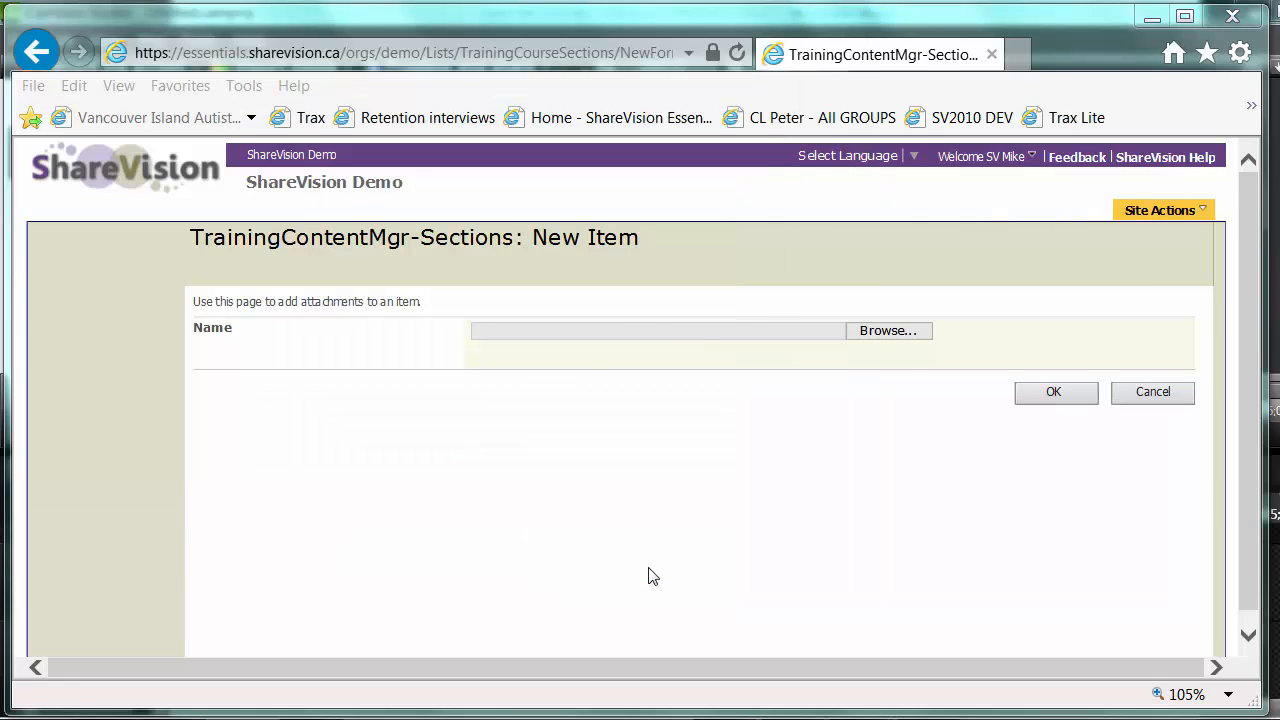
pyautogui.click(1040, 400)
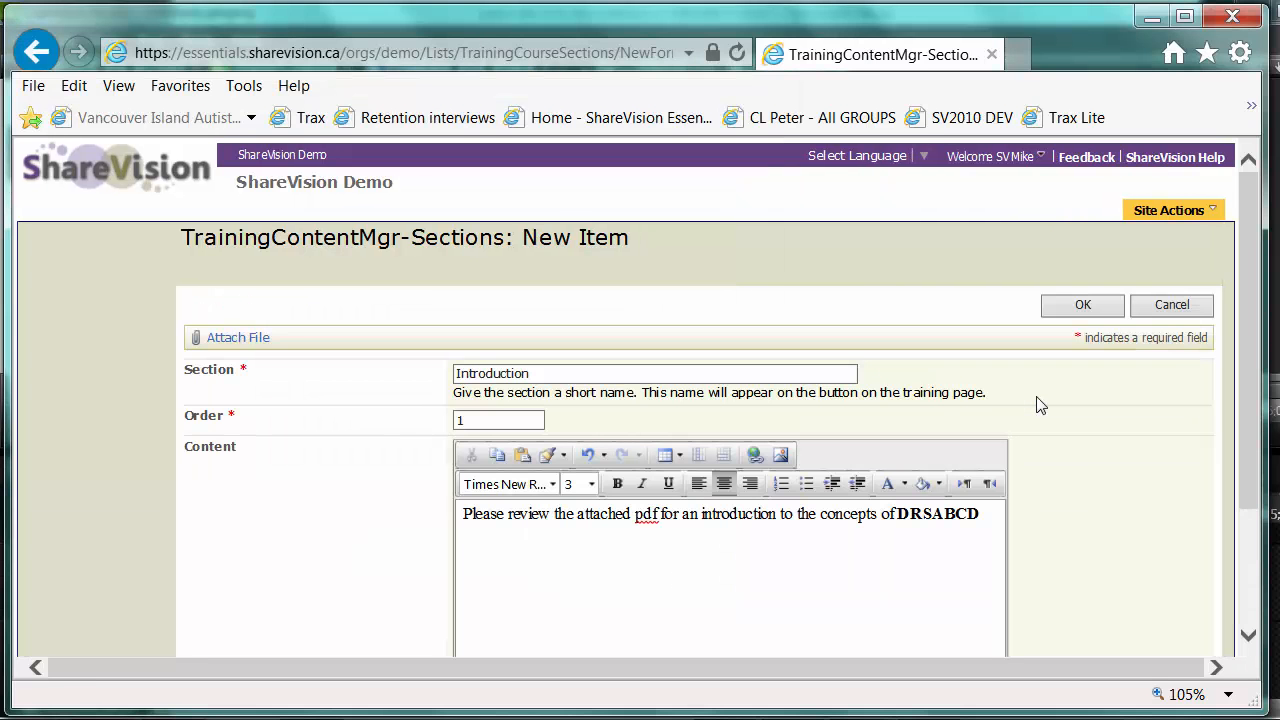
pyautogui.scroll(-3, 1044, 415)
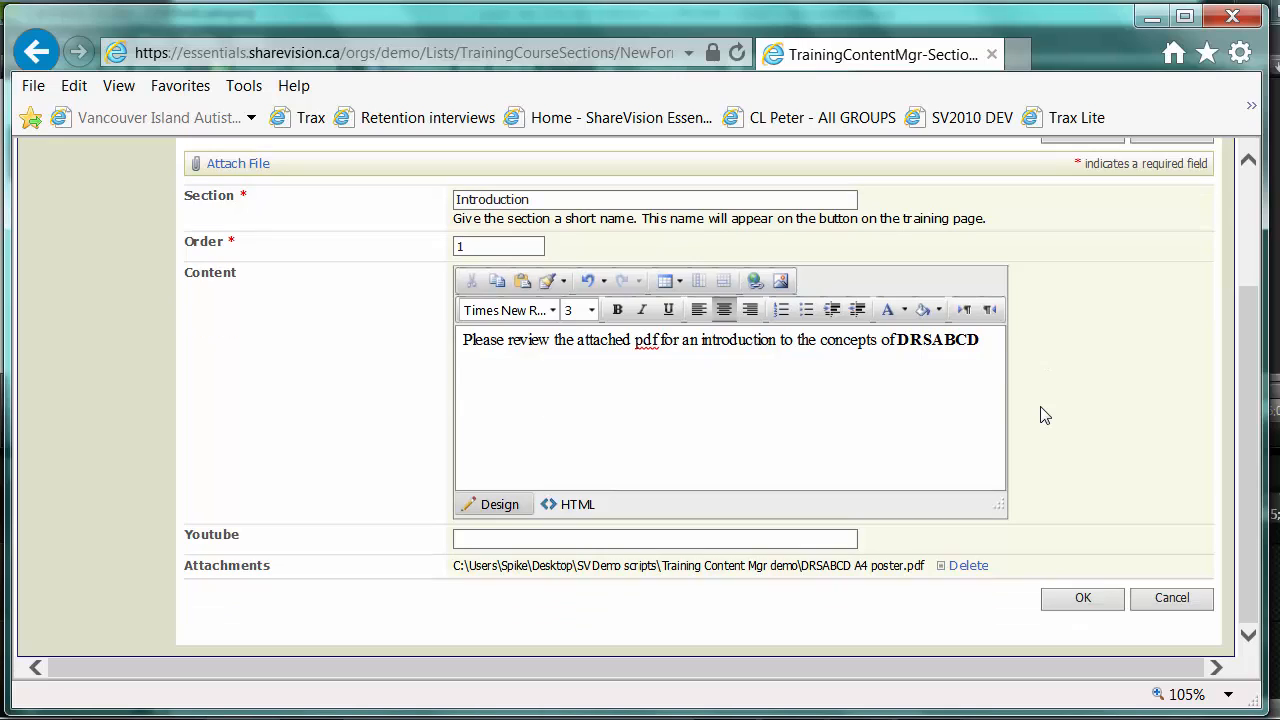
pyautogui.click(1068, 600)
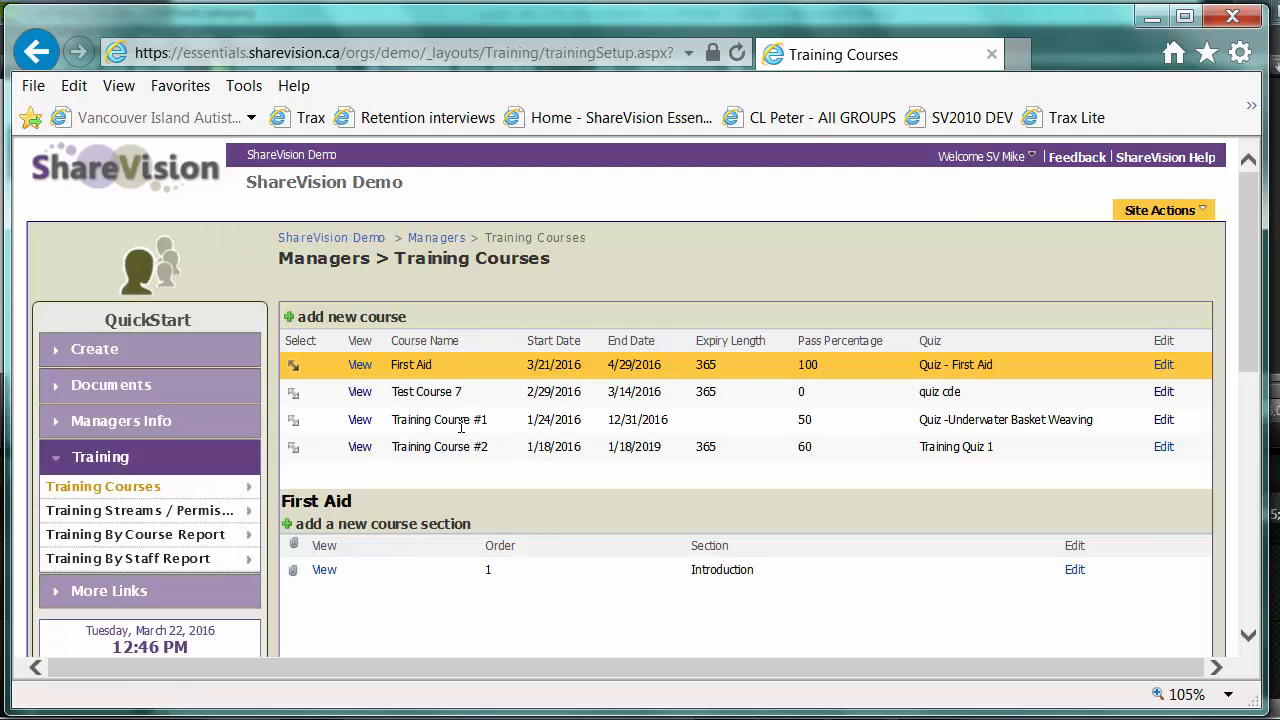
# Add another section to the First Aid course, named "DRSABCD - theoryand concepts", and set its order to 2.
pyautogui.click(365, 528)
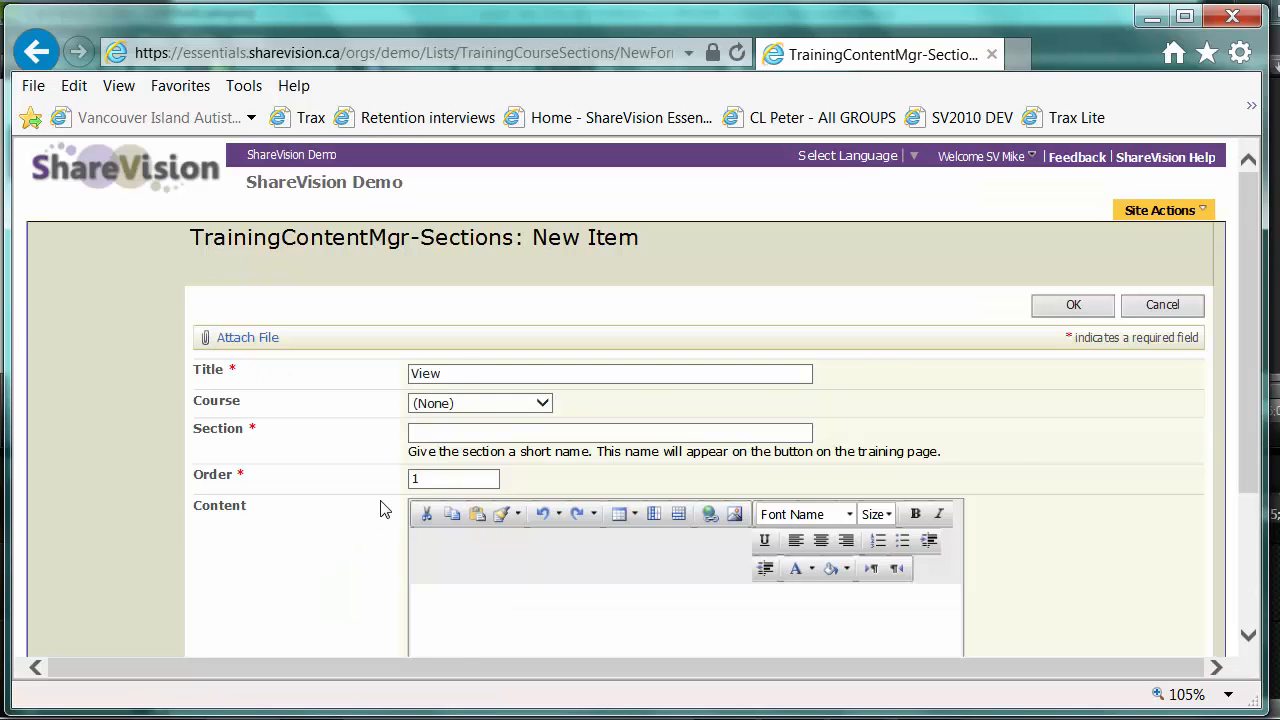
pyautogui.click(520, 370)
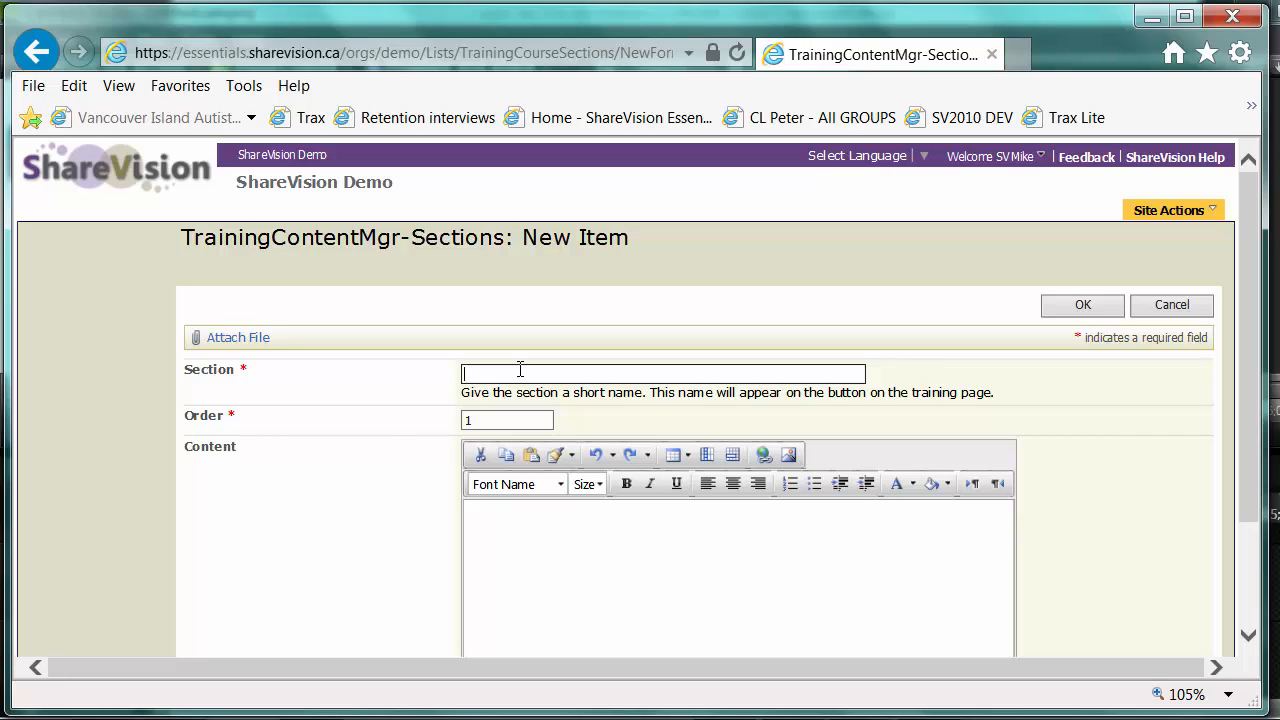
pyautogui.write('DRSABCD - theory and concepts')
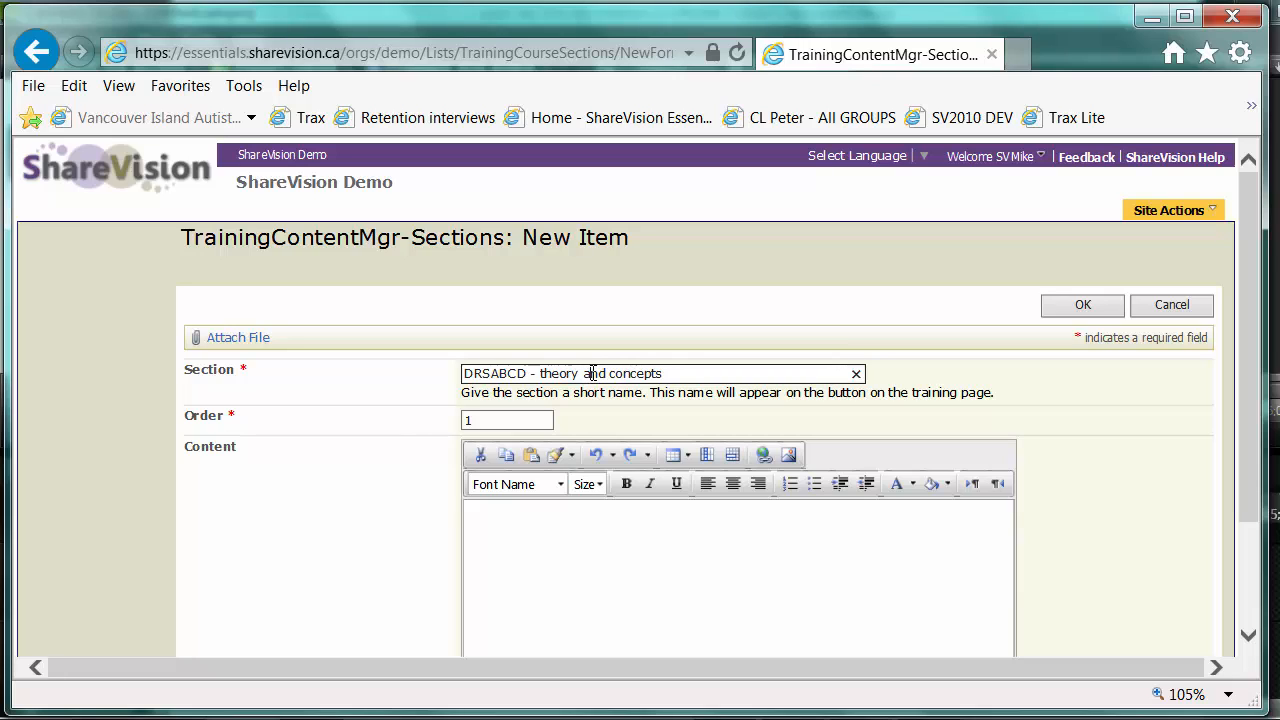
pyautogui.click(588, 373)
pyautogui.press('BackSpace')
pyautogui.click(541, 420)
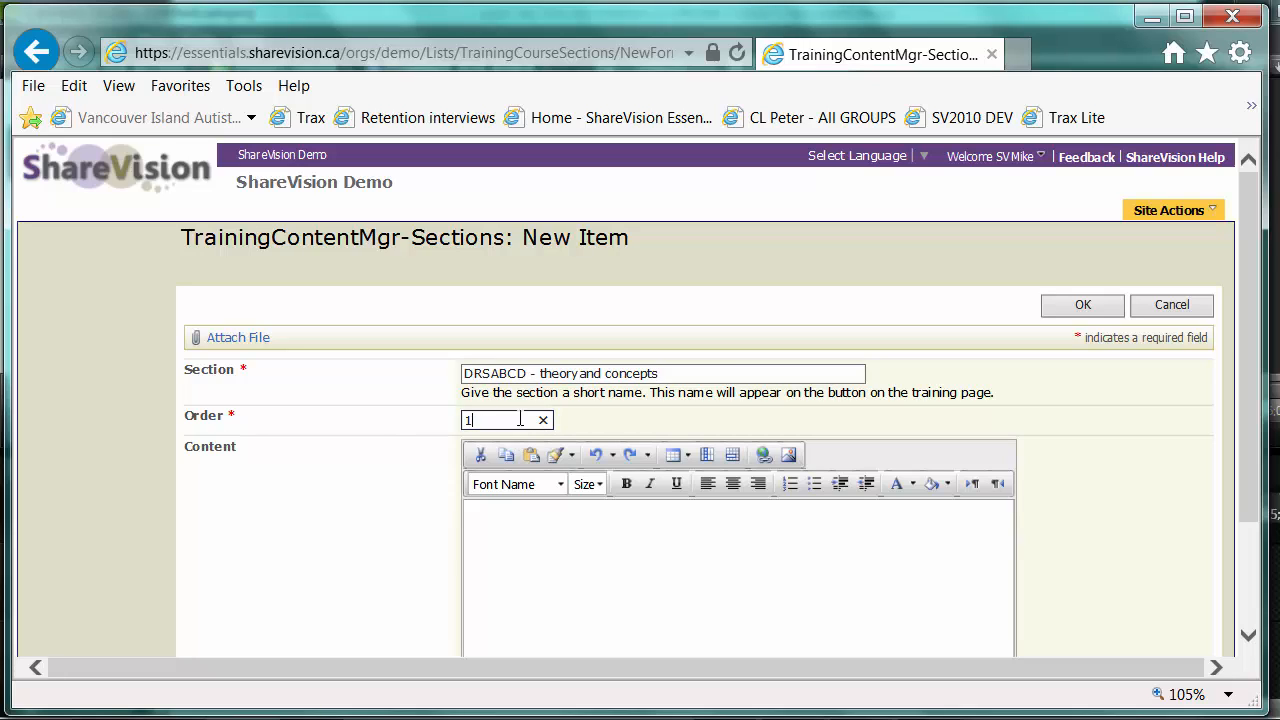
pyautogui.moveTo(510, 418); pyautogui.dragTo(452, 418)
pyautogui.write('2')
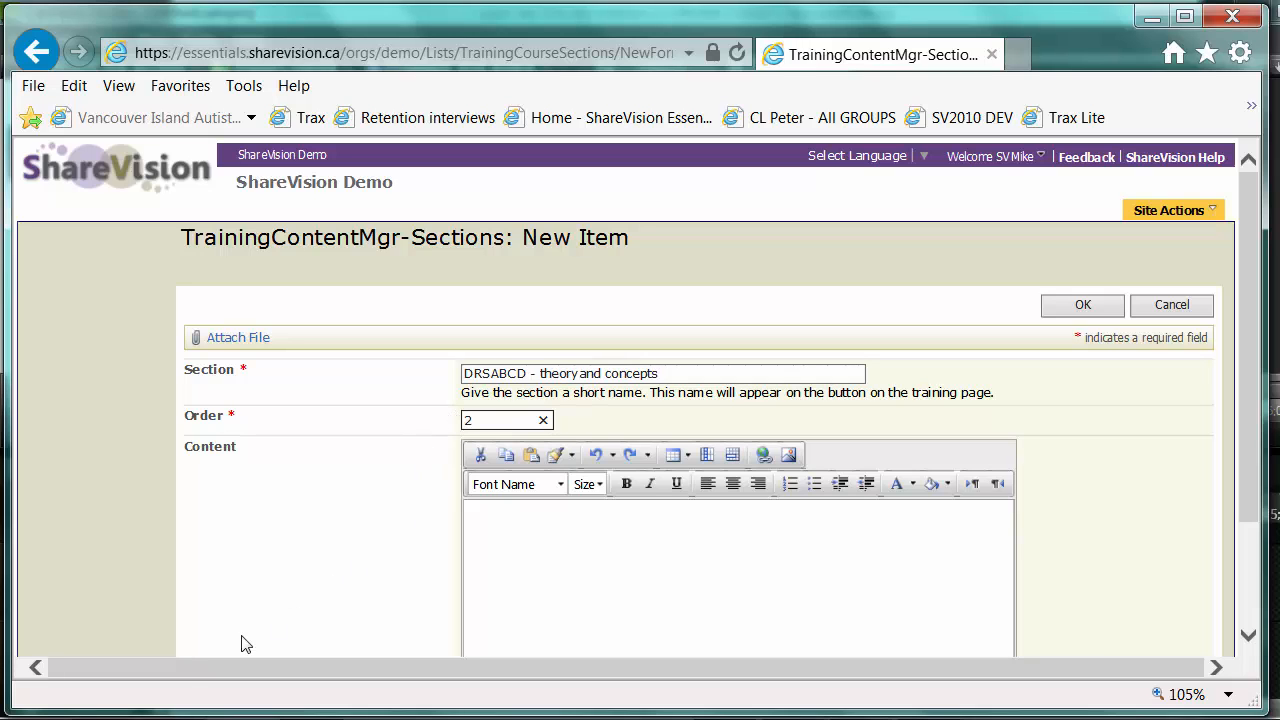
# Switch to the Word document and copy the "Learn the first aid method of DRSABCD" text from its heading through the Defibrillator paragraph.
pyautogui.hotkey('alt', 'Tab')
pyautogui.scroll(-13, 365, 611)
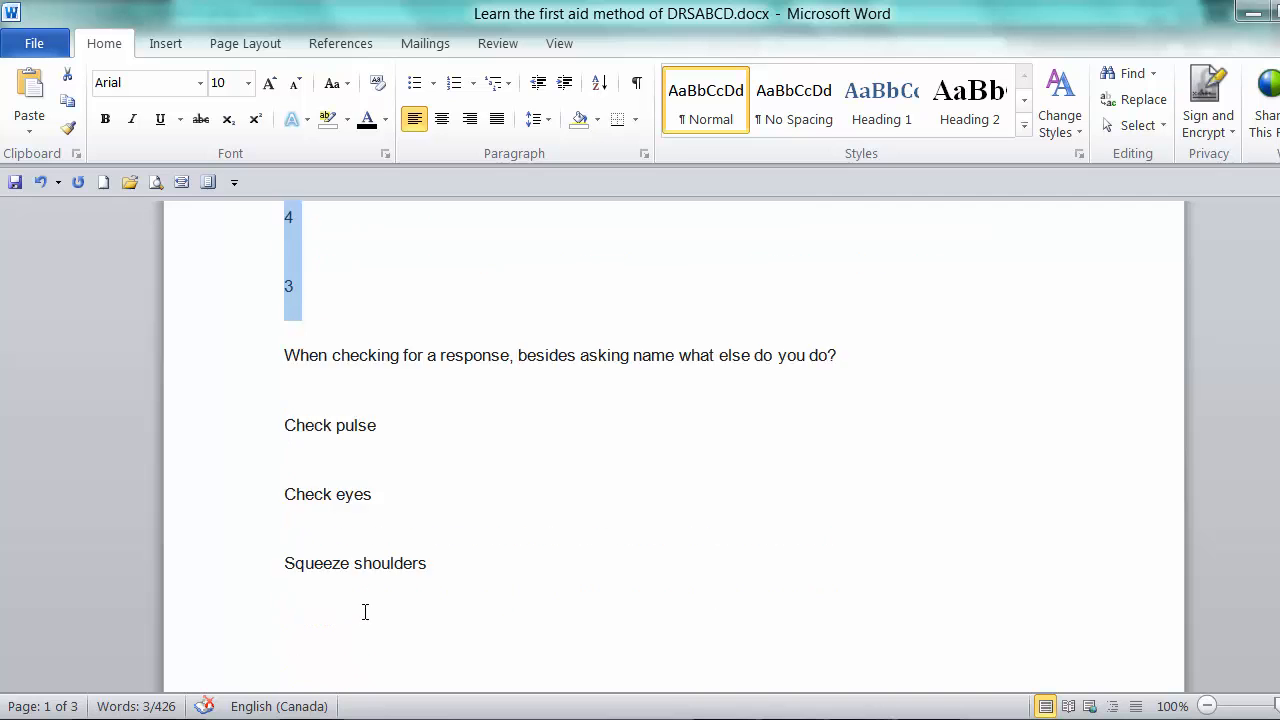
pyautogui.scroll(-2, 365, 611)
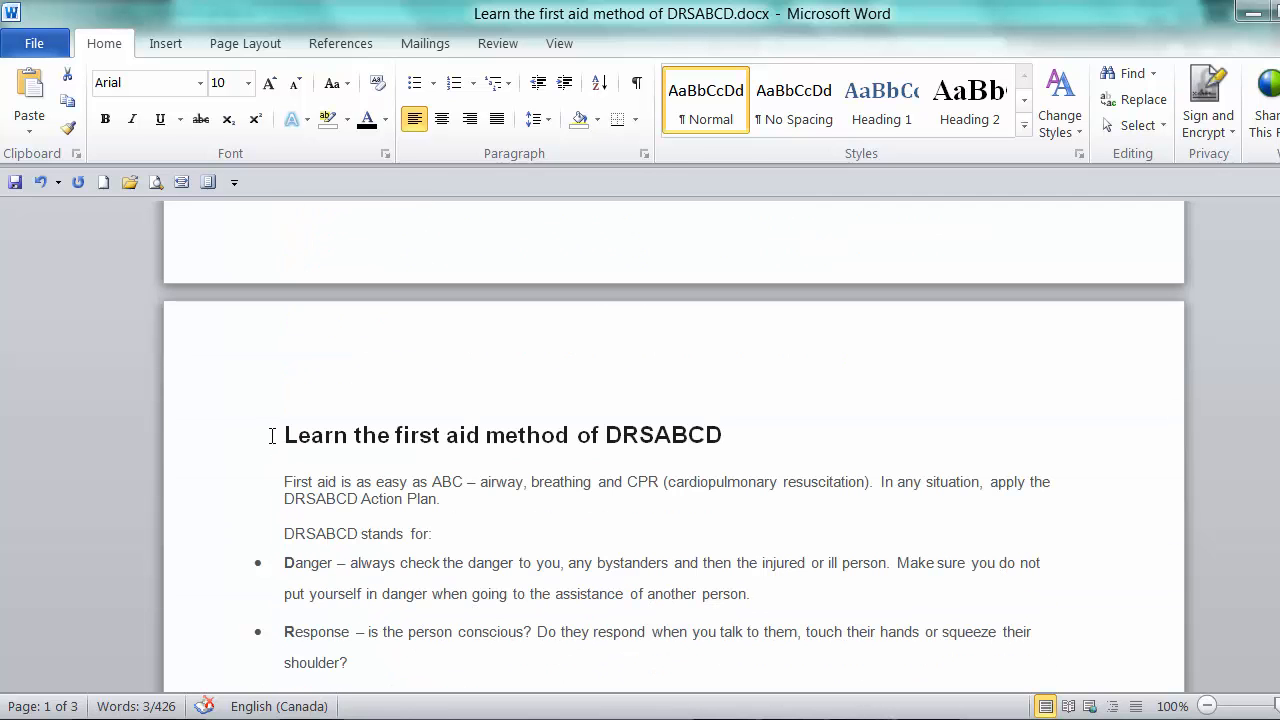
pyautogui.moveTo(275, 430); pyautogui.dragTo(837, 234)
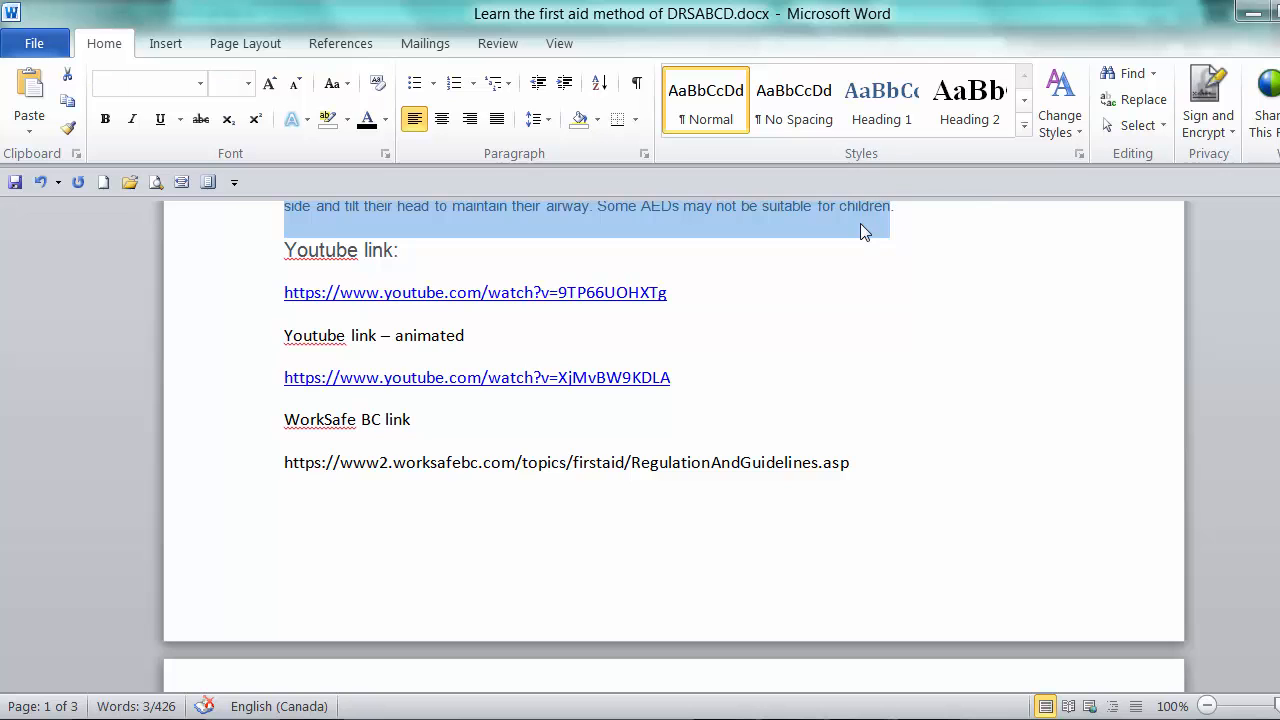
pyautogui.rightClick(860, 222)
pyautogui.click(870, 263)
# Switch back to ShareVision and paste the copied text into the section's content, cleaning out the MS Word formatting.
pyautogui.hotkey('alt', 'Tab')
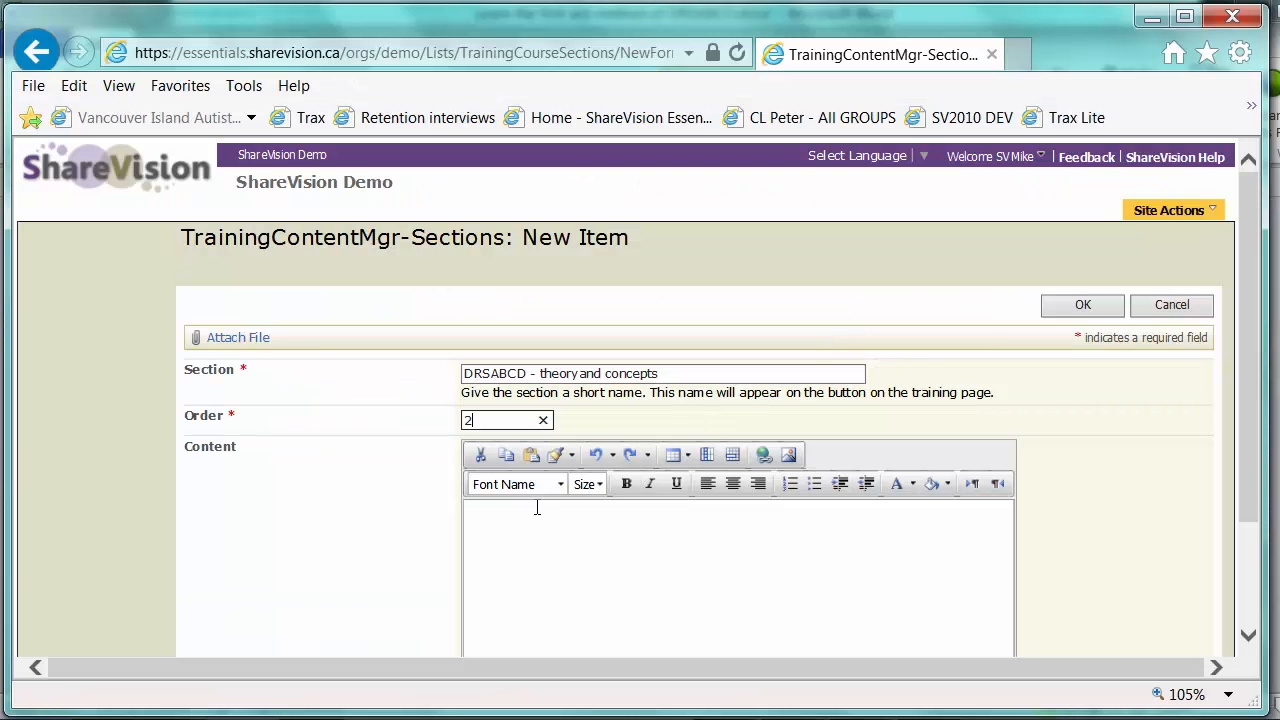
pyautogui.click(533, 515)
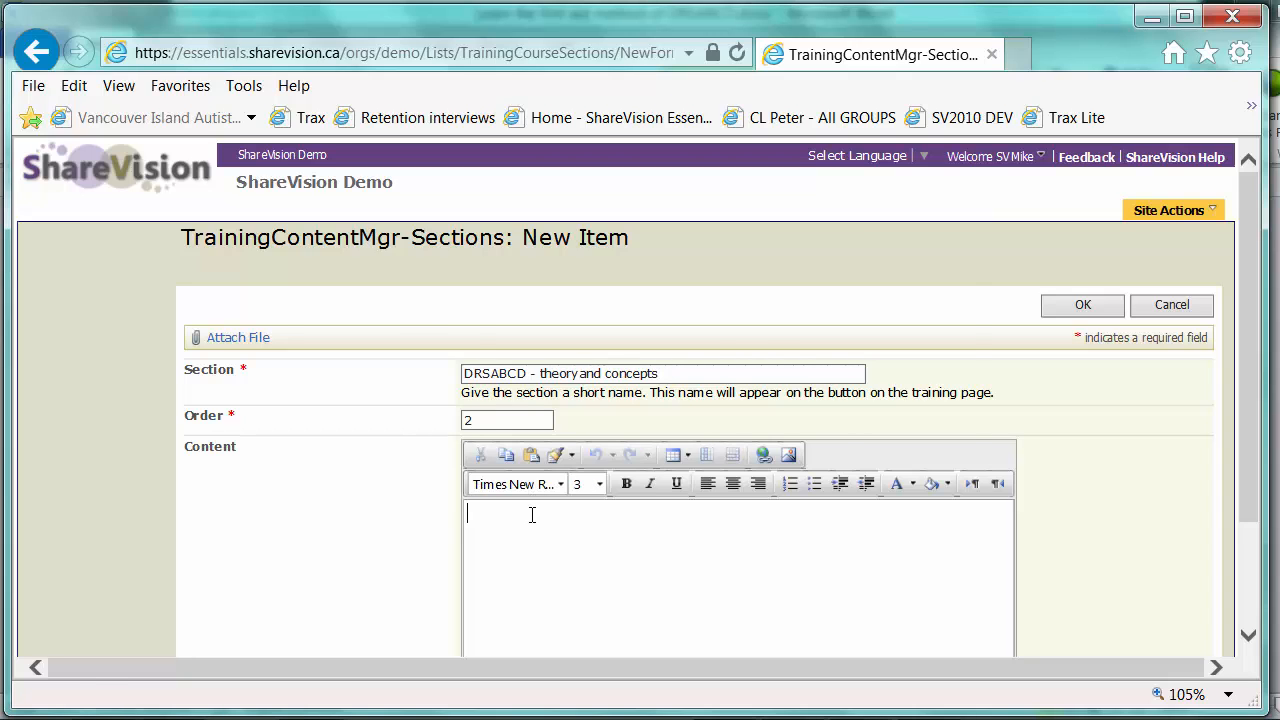
pyautogui.hotkey('ctrl', 'v')
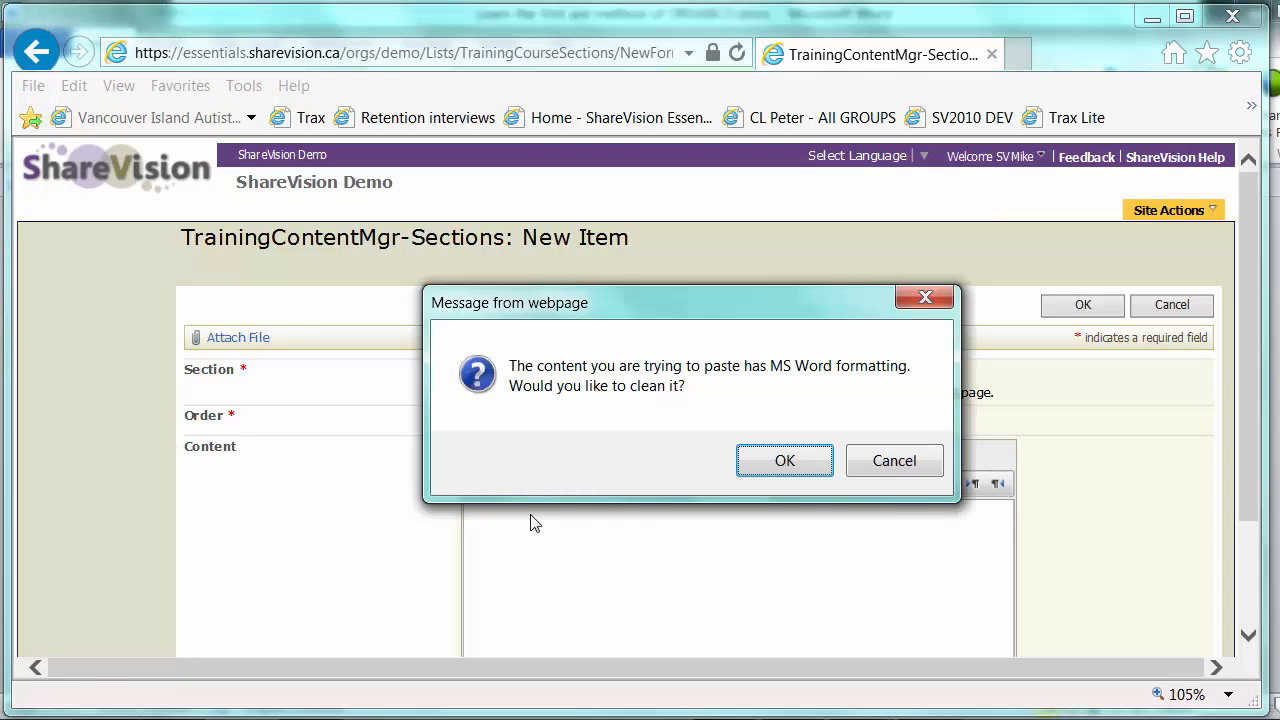
pyautogui.click(758, 470)
pyautogui.scroll(-3, 771, 513)
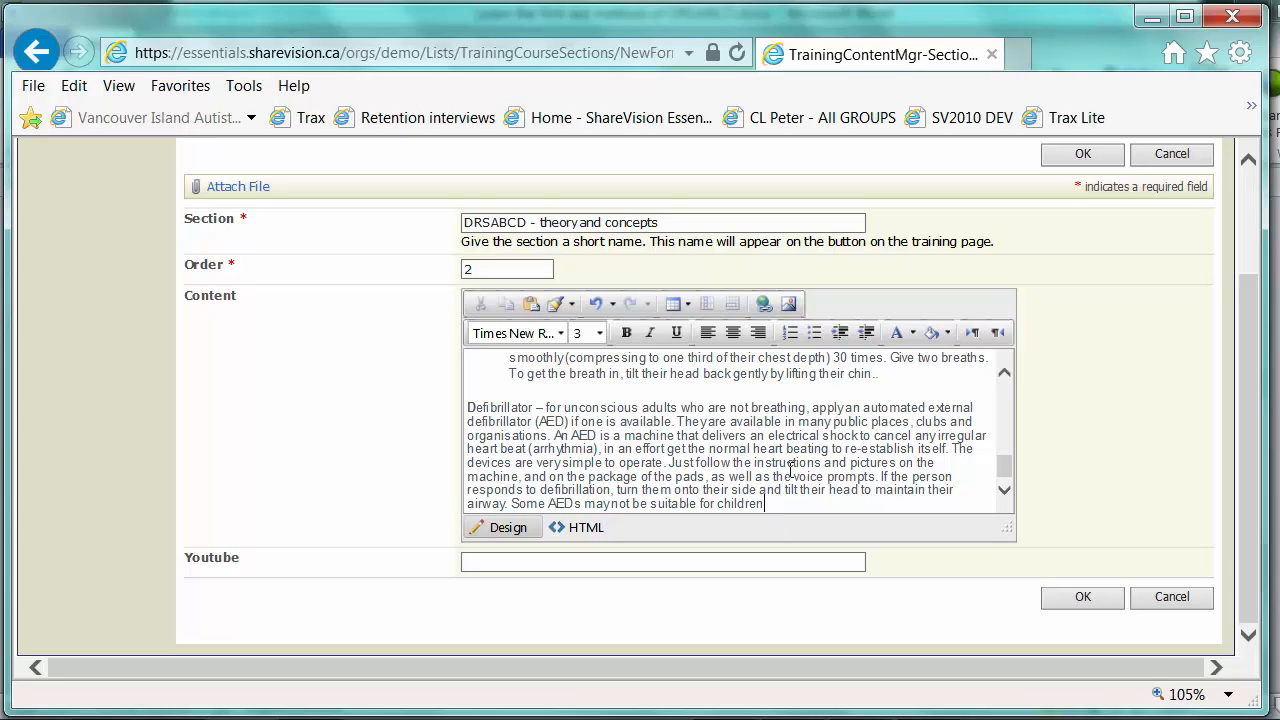
# Add the line "Link to Worksafe BC:" below the pasted text, separated by a blank line, and start a new line after it.
pyautogui.press('Return')
pyautogui.press('Return')
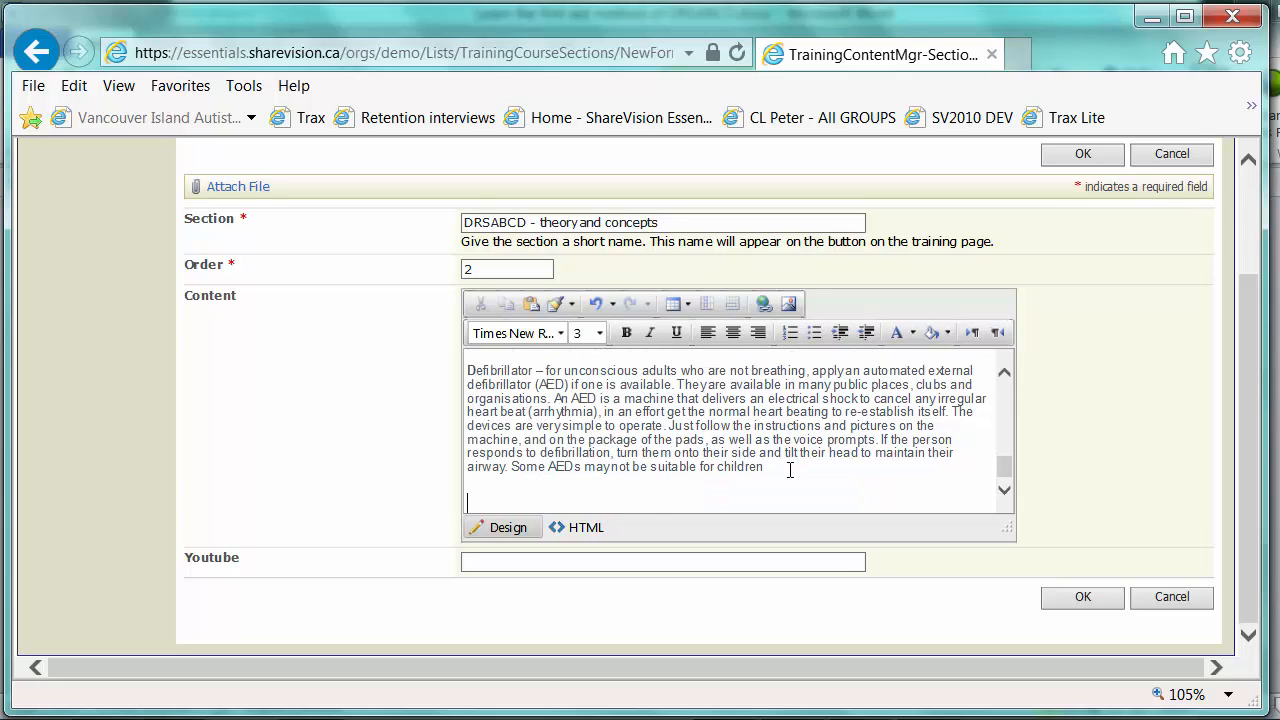
pyautogui.write('Link to Worksafe BC')
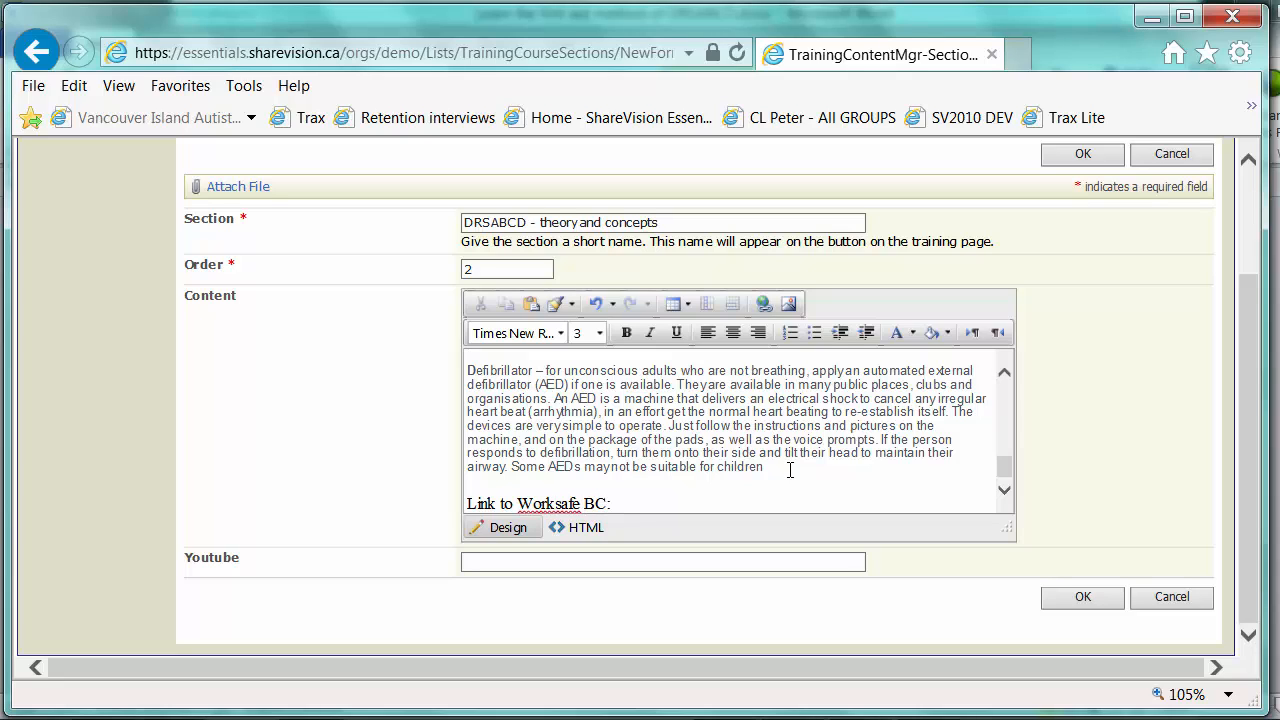
pyautogui.write(':')
pyautogui.press('Return')
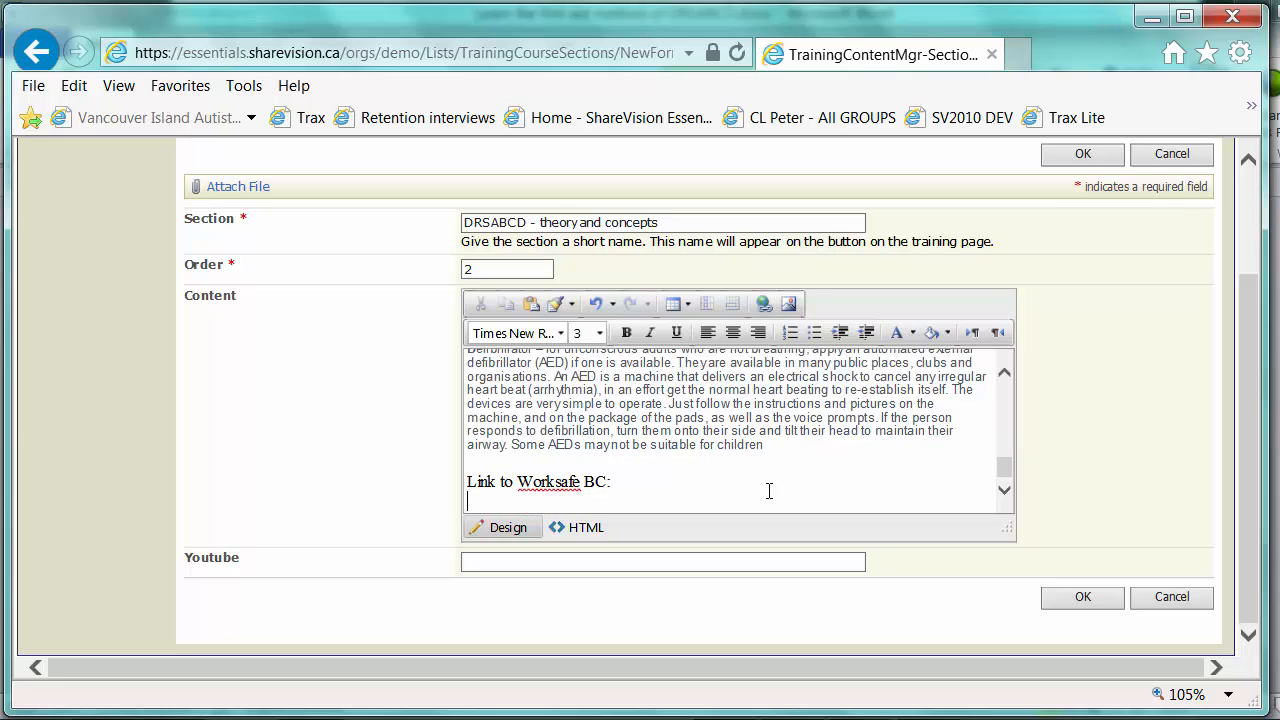
# Copy the WorkSafe BC link from the Word document, paste it cleaned of Word formatting under the link caption, and save the section.
pyautogui.click(232, 719)
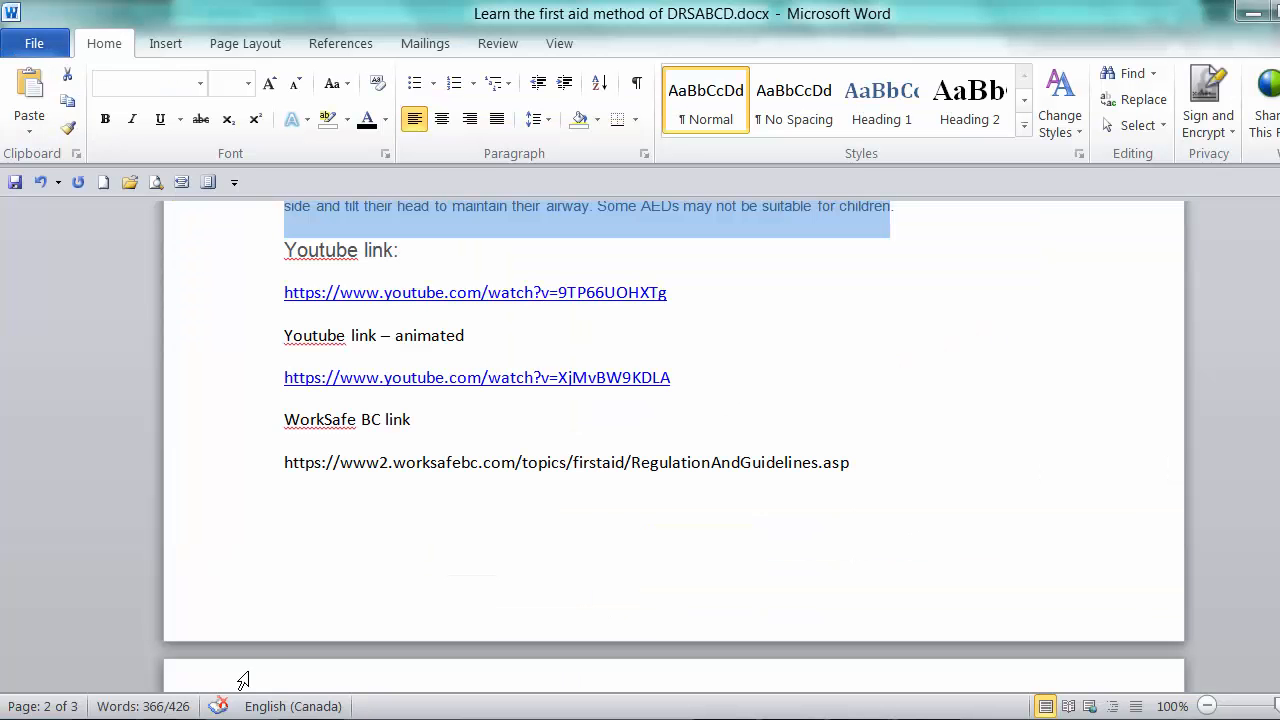
pyautogui.moveTo(855, 464); pyautogui.dragTo(309, 464)
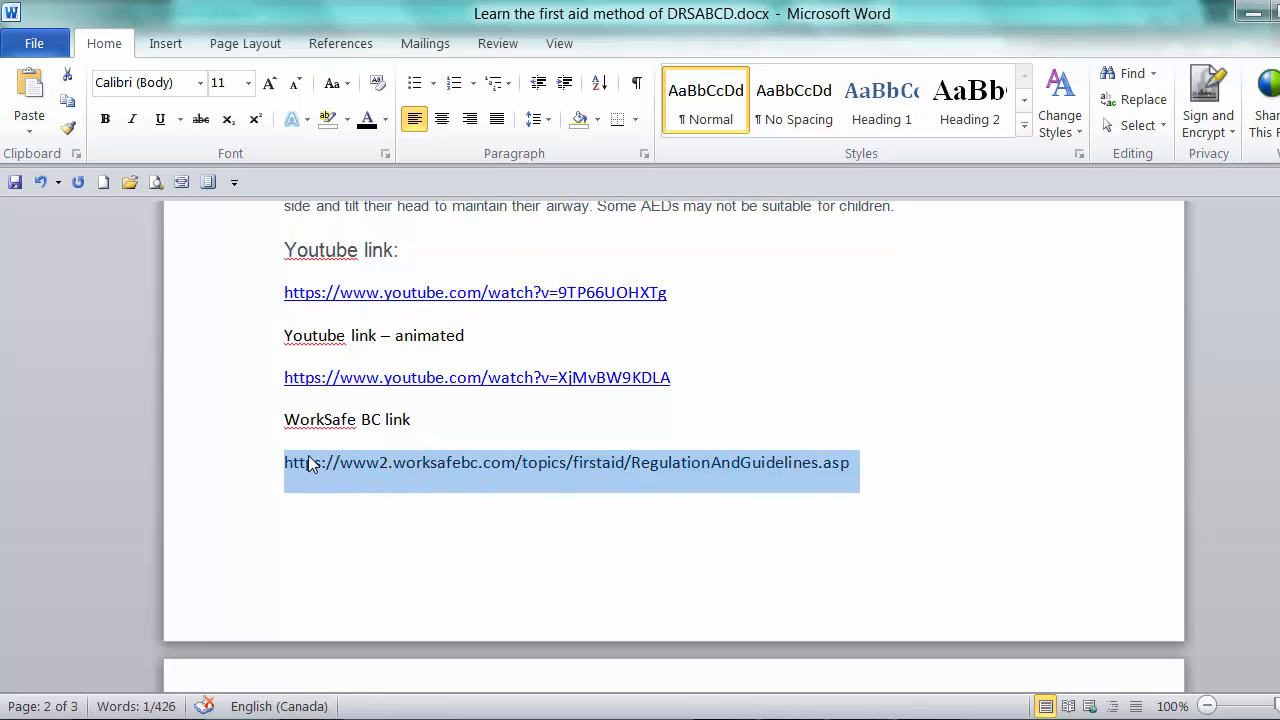
pyautogui.hotkey('alt', 'Tab')
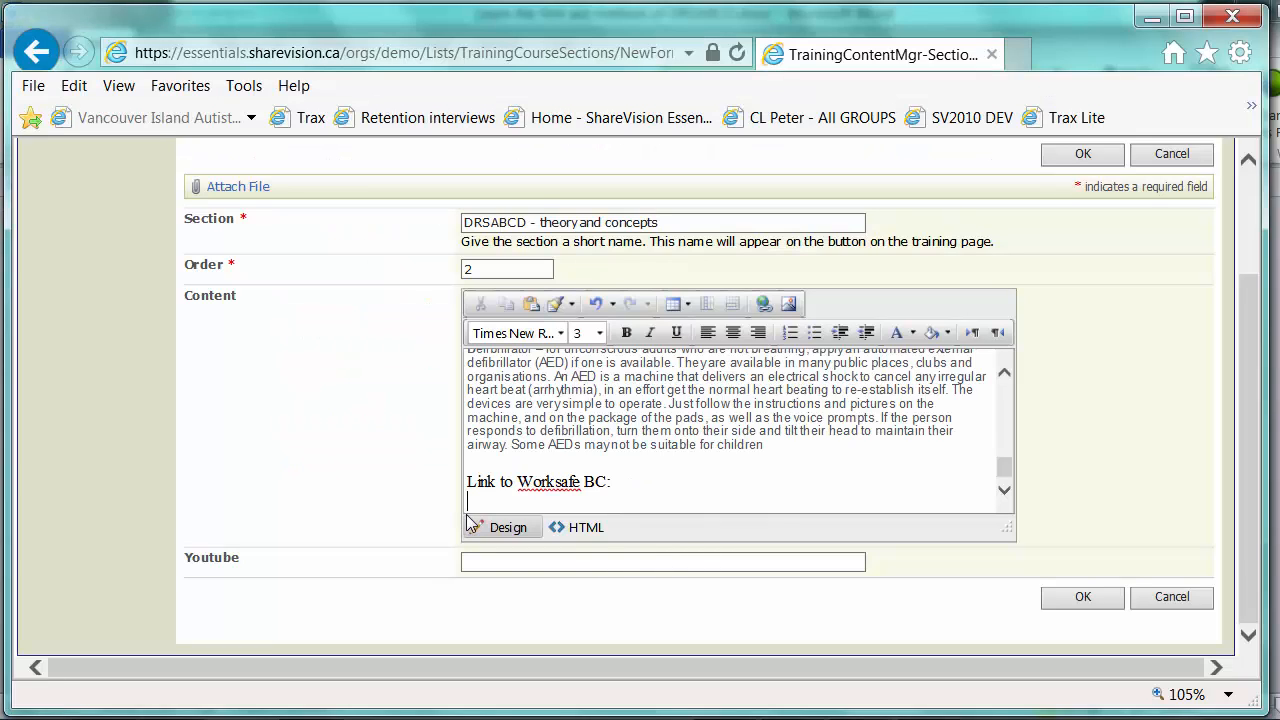
pyautogui.hotkey('ctrl', 'v')
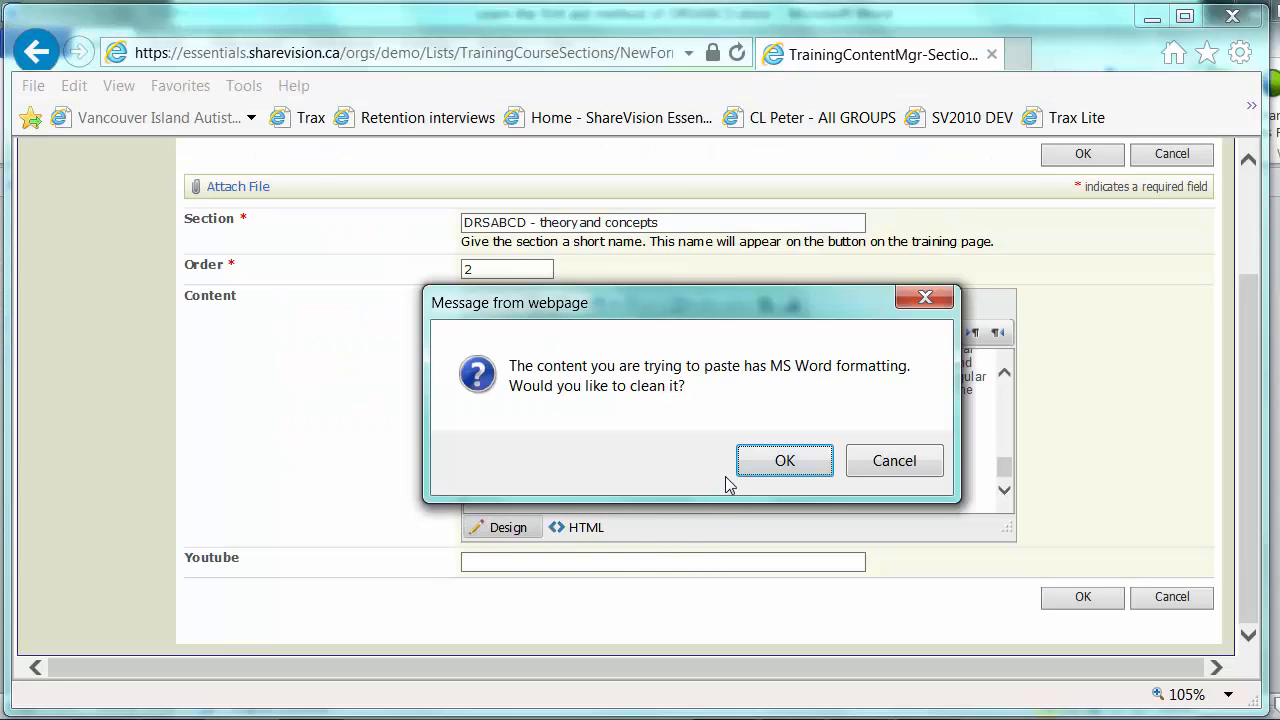
pyautogui.click(757, 462)
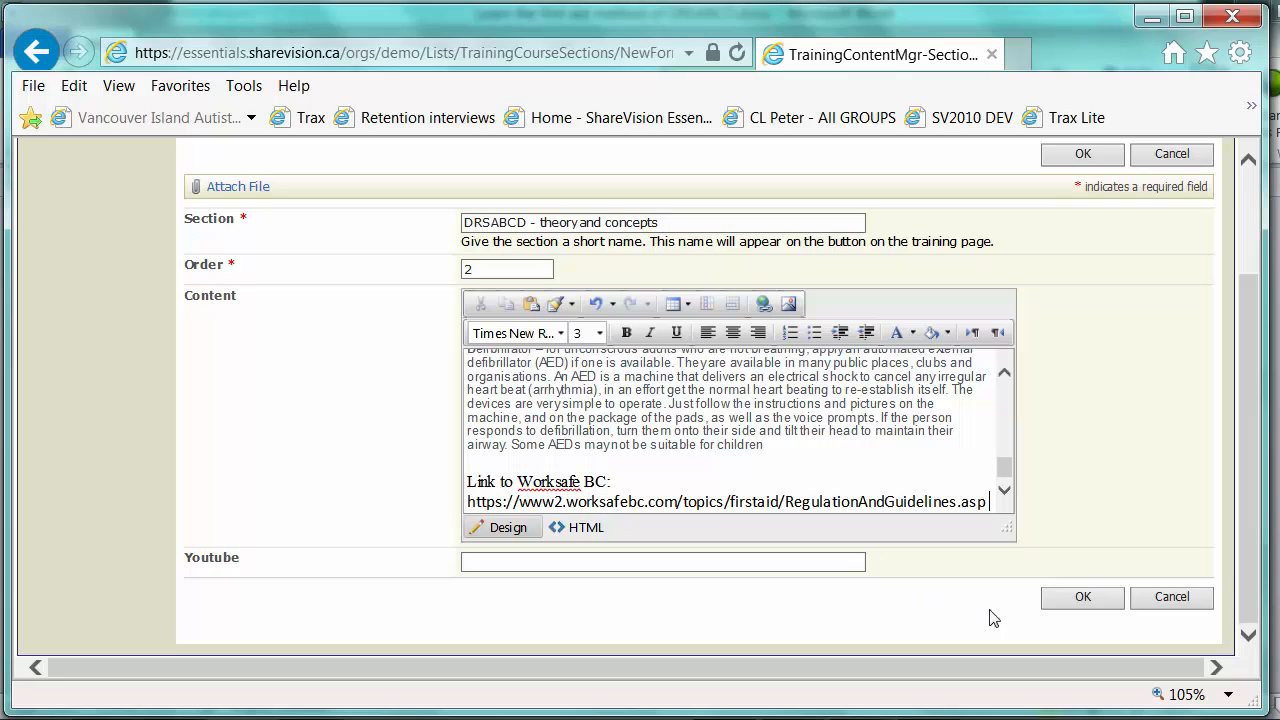
pyautogui.click(1089, 604)
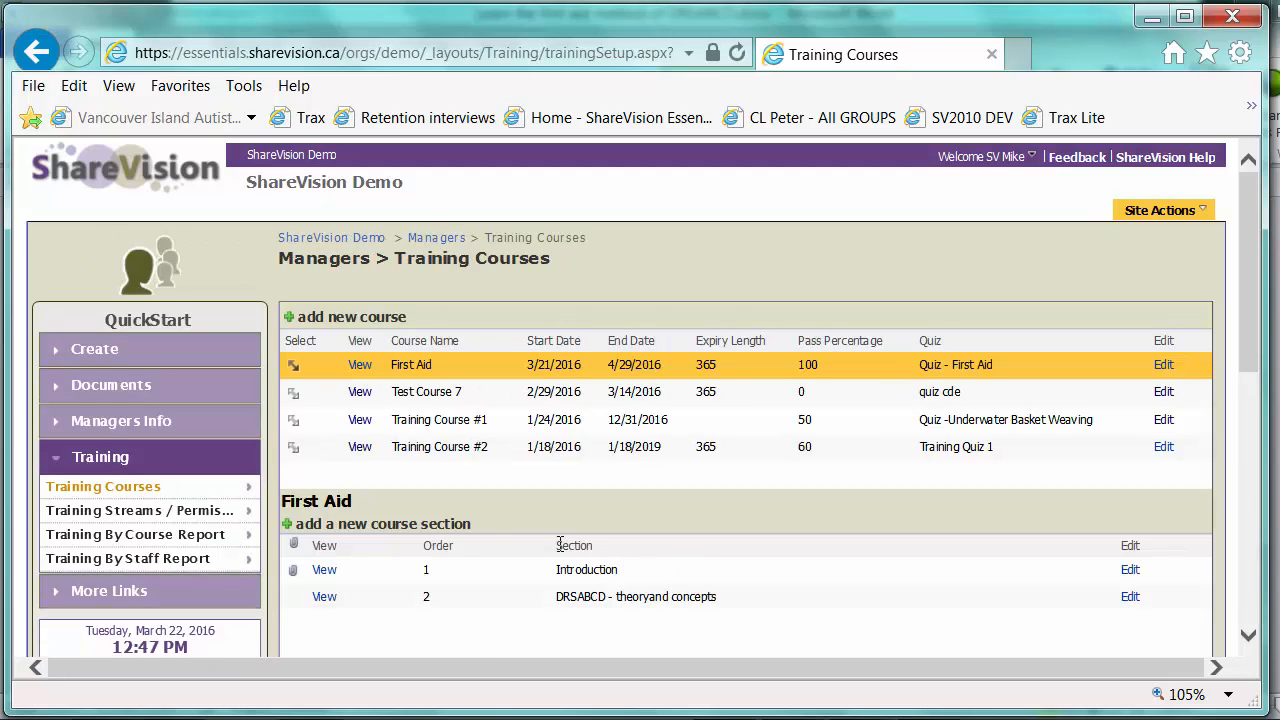
# Add a third section to the First Aid course, named "Final - Video", and set its order to 3.
pyautogui.click(401, 530)
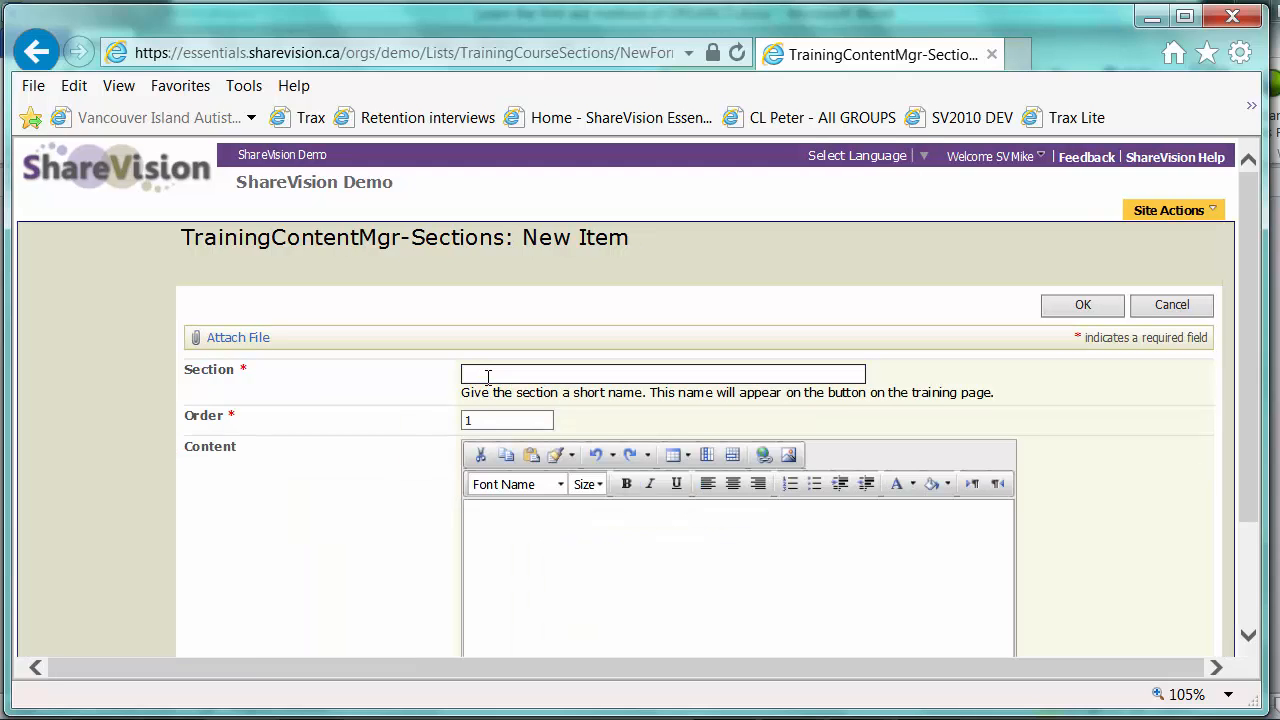
pyautogui.write('Fir')
pyautogui.write('al - Video')
pyautogui.click(521, 422)
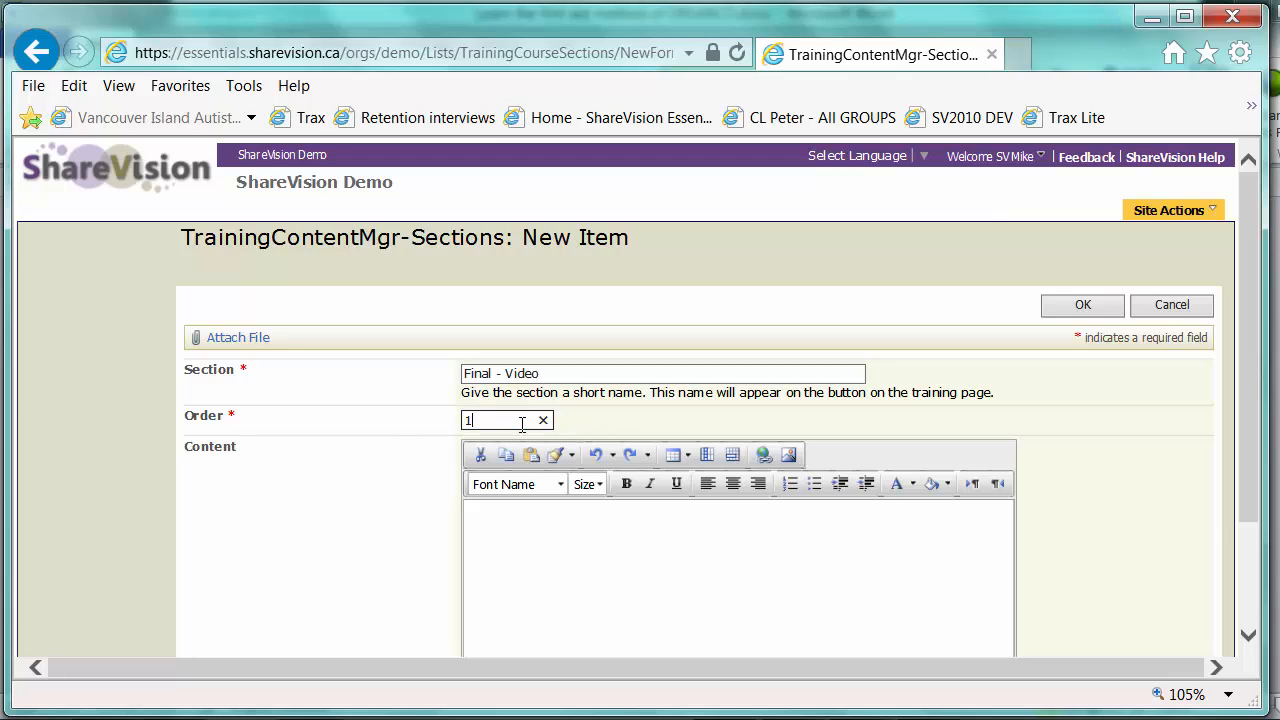
pyautogui.press('BackSpace')
pyautogui.write('3')
# Enter "Please watch this video. There will be questions from it on the quiz." as the section's content.
pyautogui.scroll(-1, 537, 511)
pyautogui.click(529, 443)
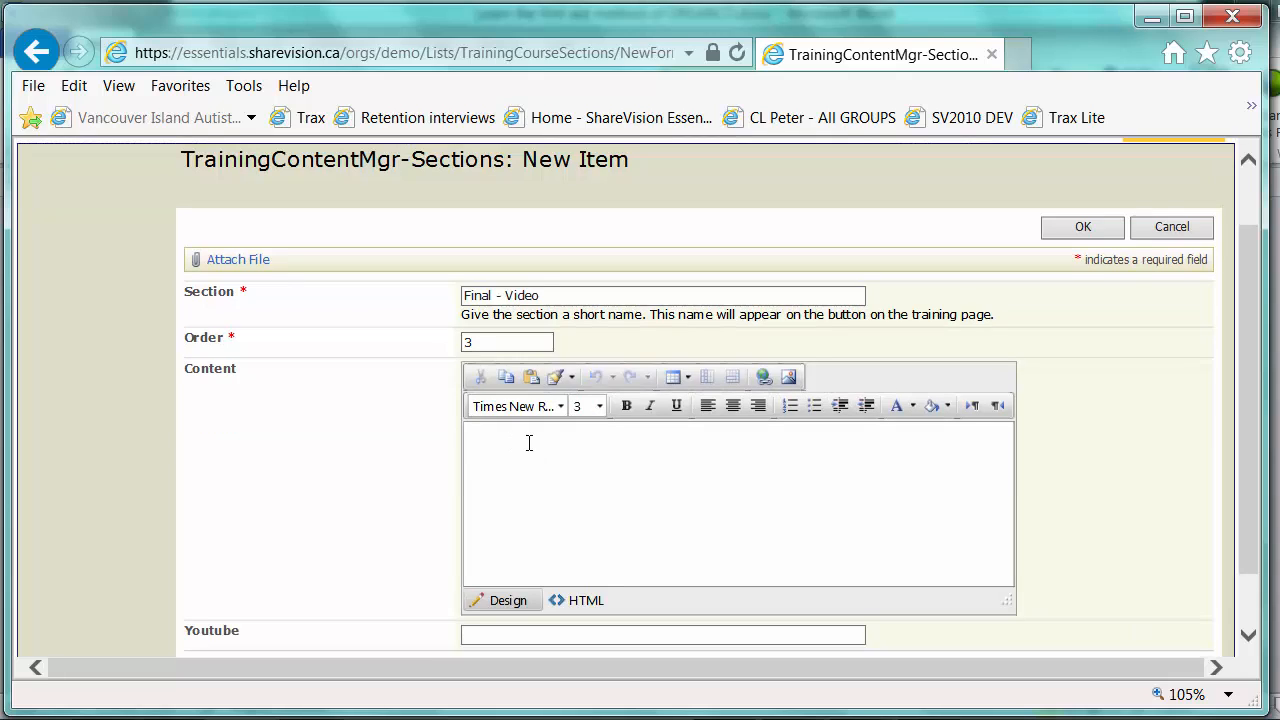
pyautogui.write('Please watch this video.  There')
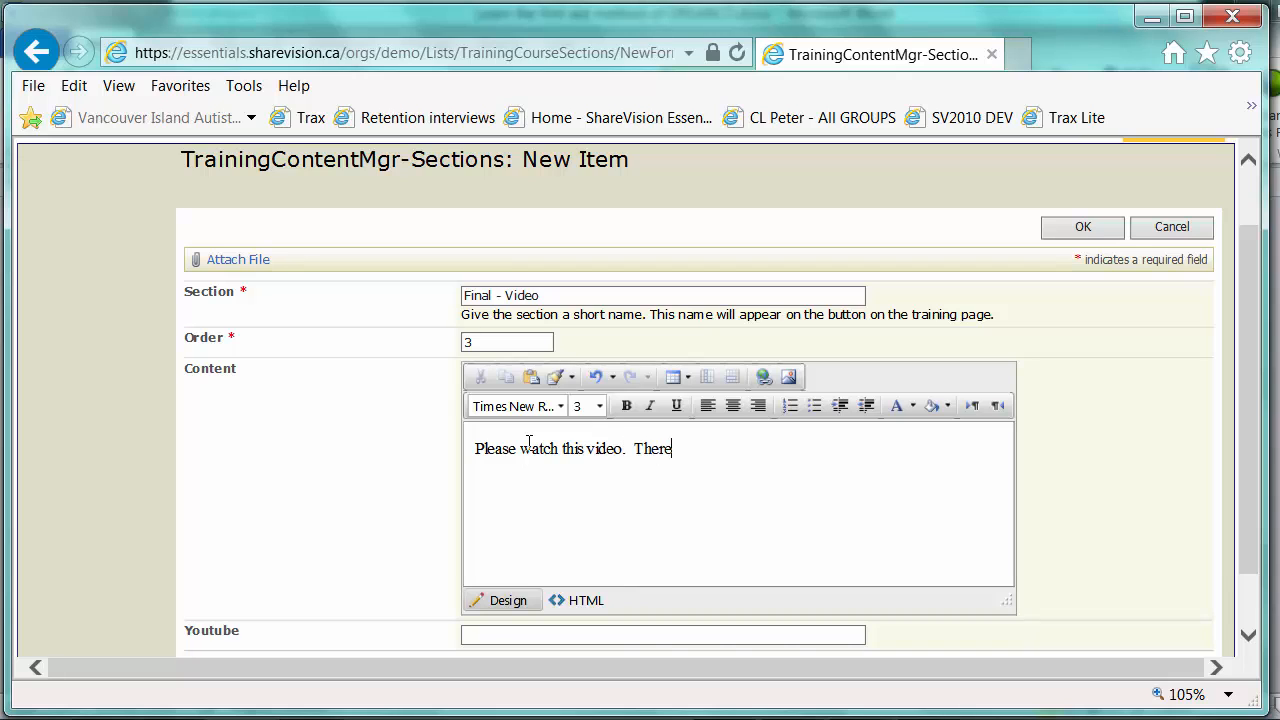
pyautogui.write(' will be questions from it on t')
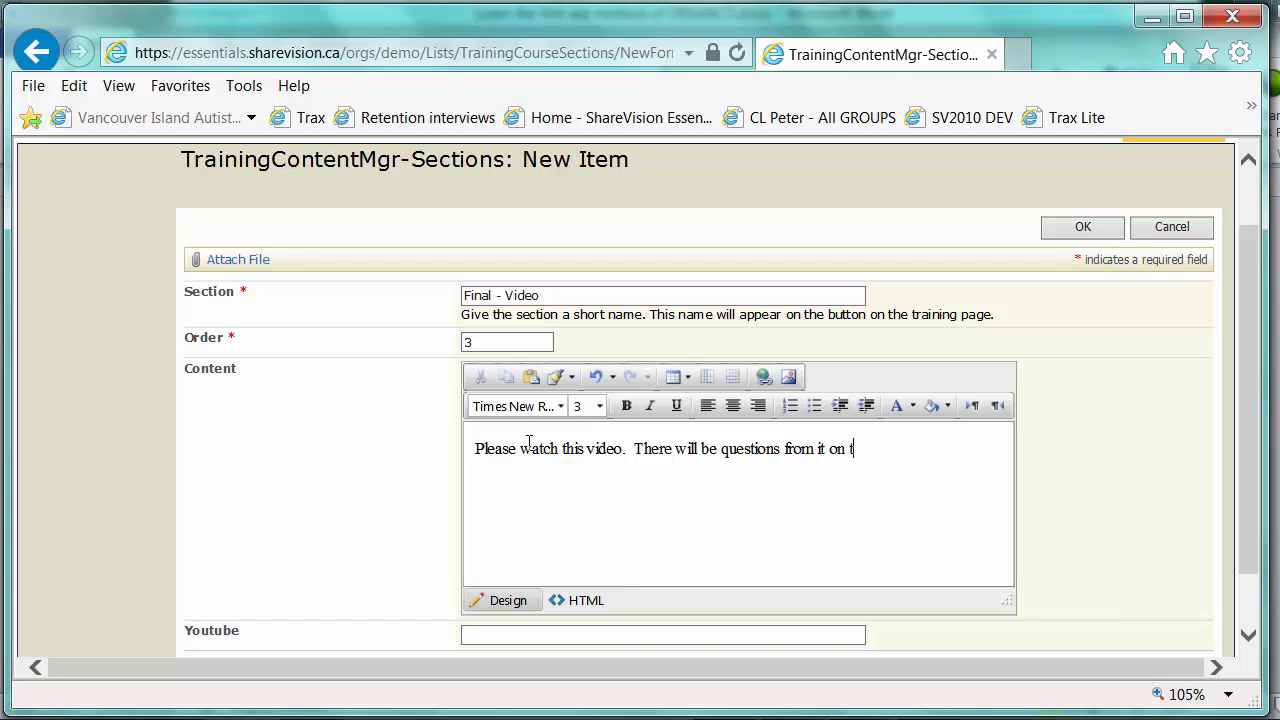
pyautogui.write('he quiz.')
# Format the video instruction text in the section's content as bold, size 5 and centred.
pyautogui.moveTo(917, 441); pyautogui.dragTo(474, 448)
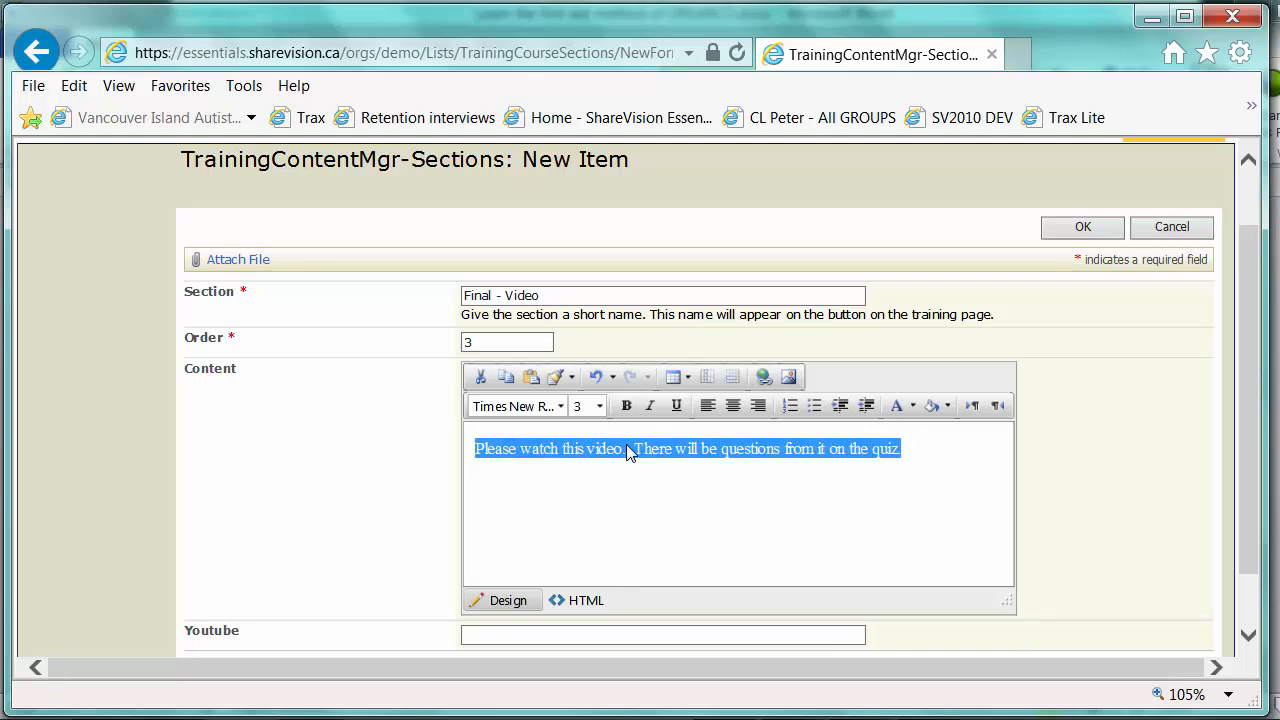
pyautogui.click(626, 406)
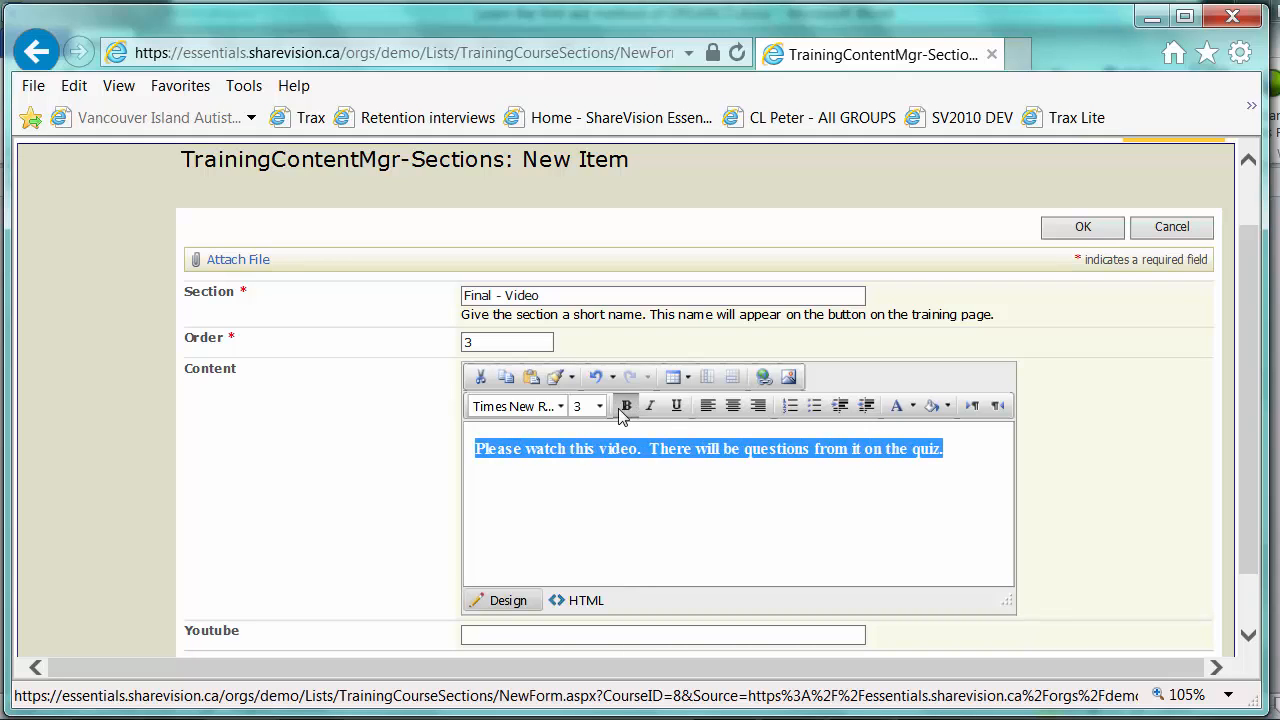
pyautogui.click(599, 407)
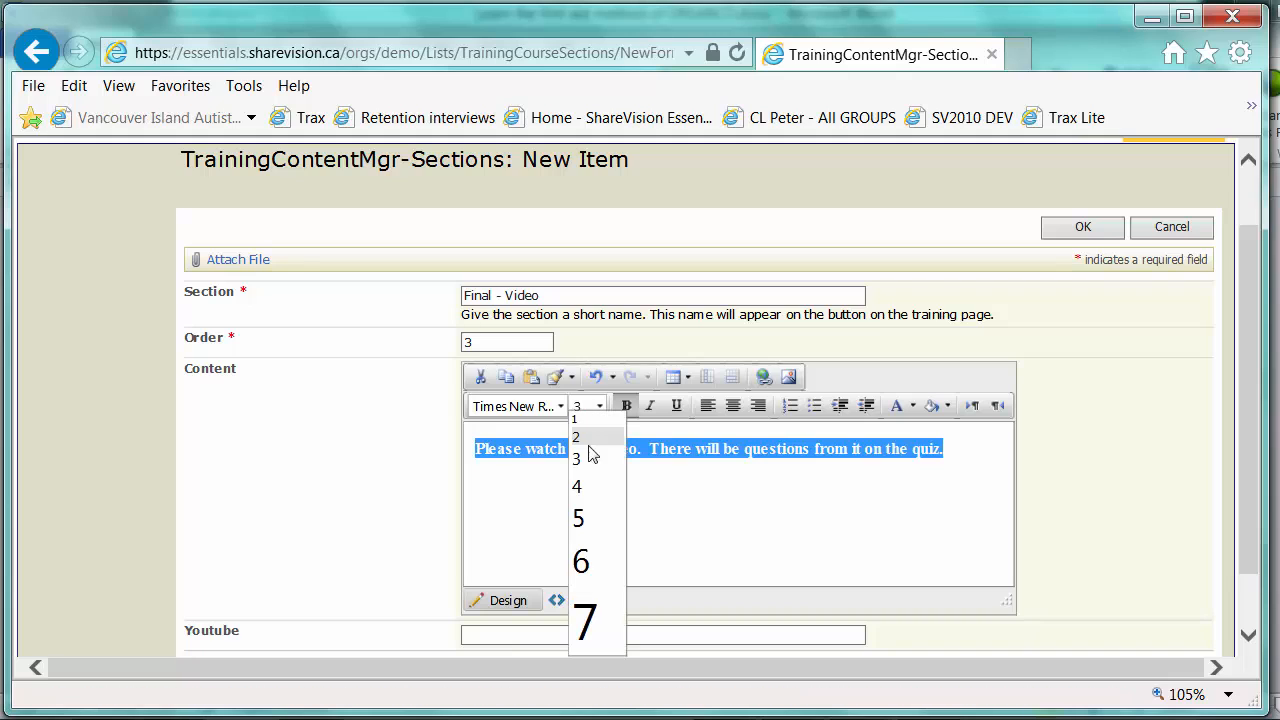
pyautogui.click(590, 514)
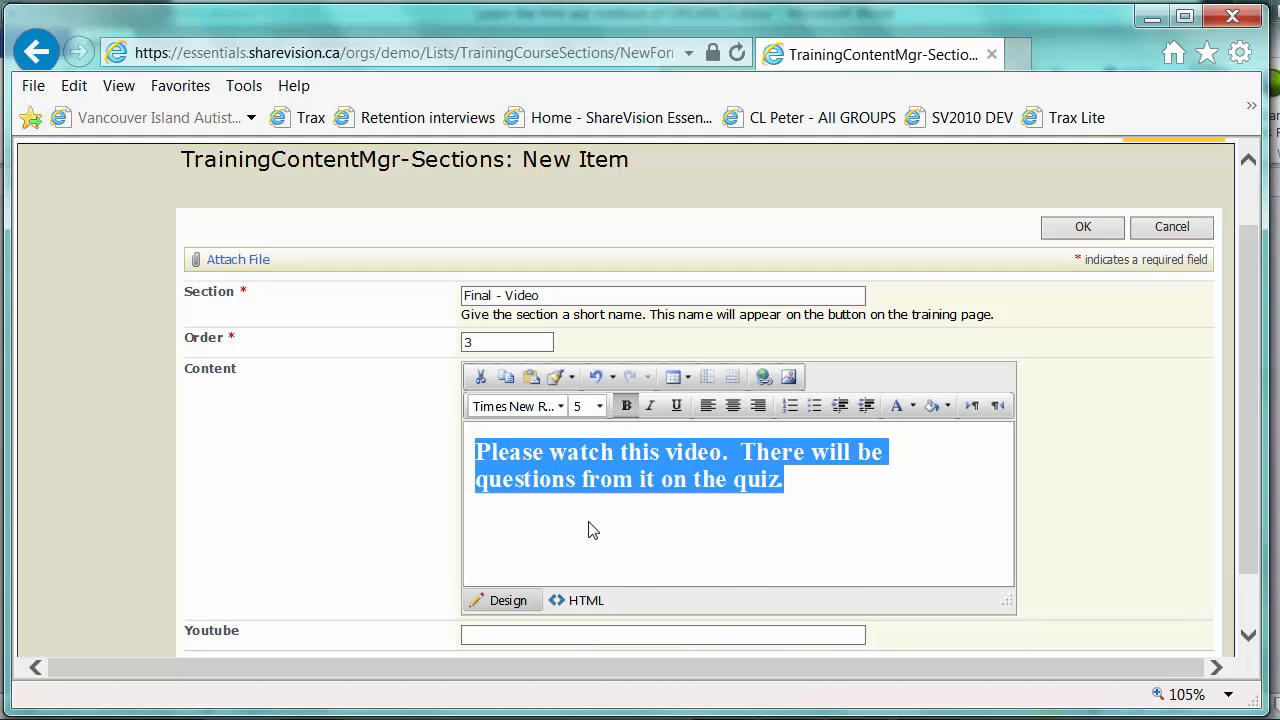
pyautogui.click(733, 406)
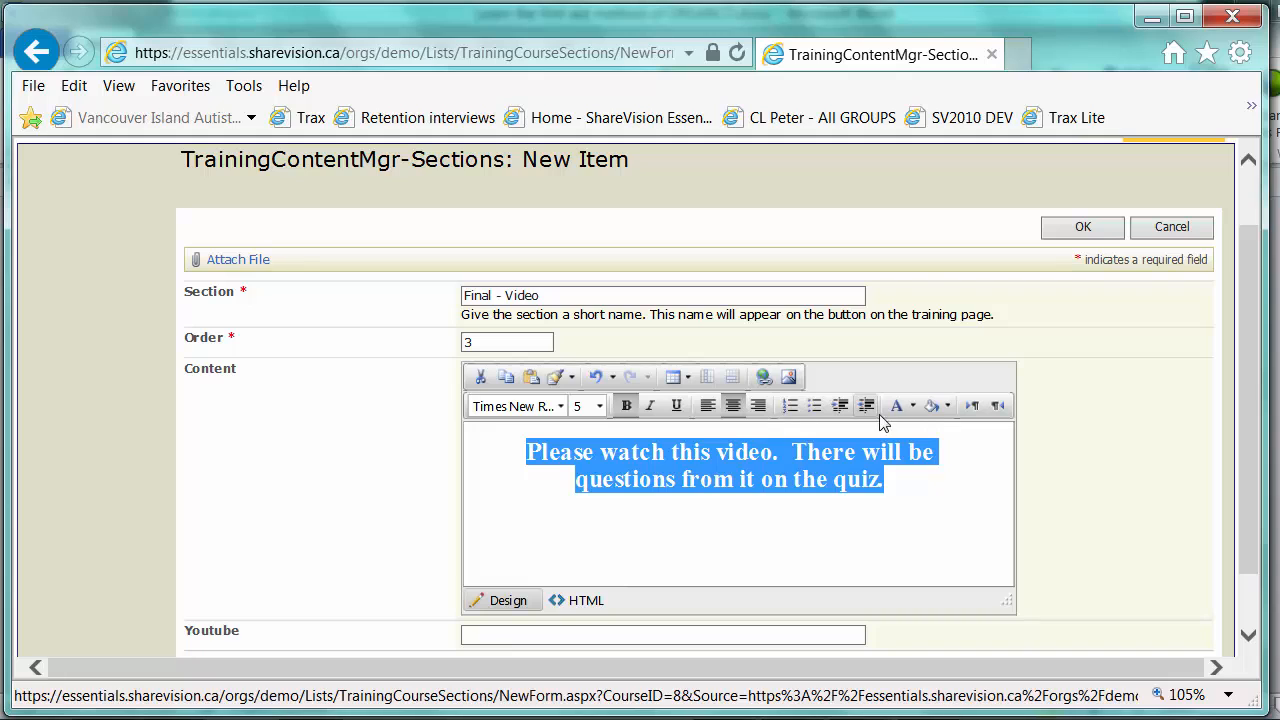
pyautogui.click(912, 407)
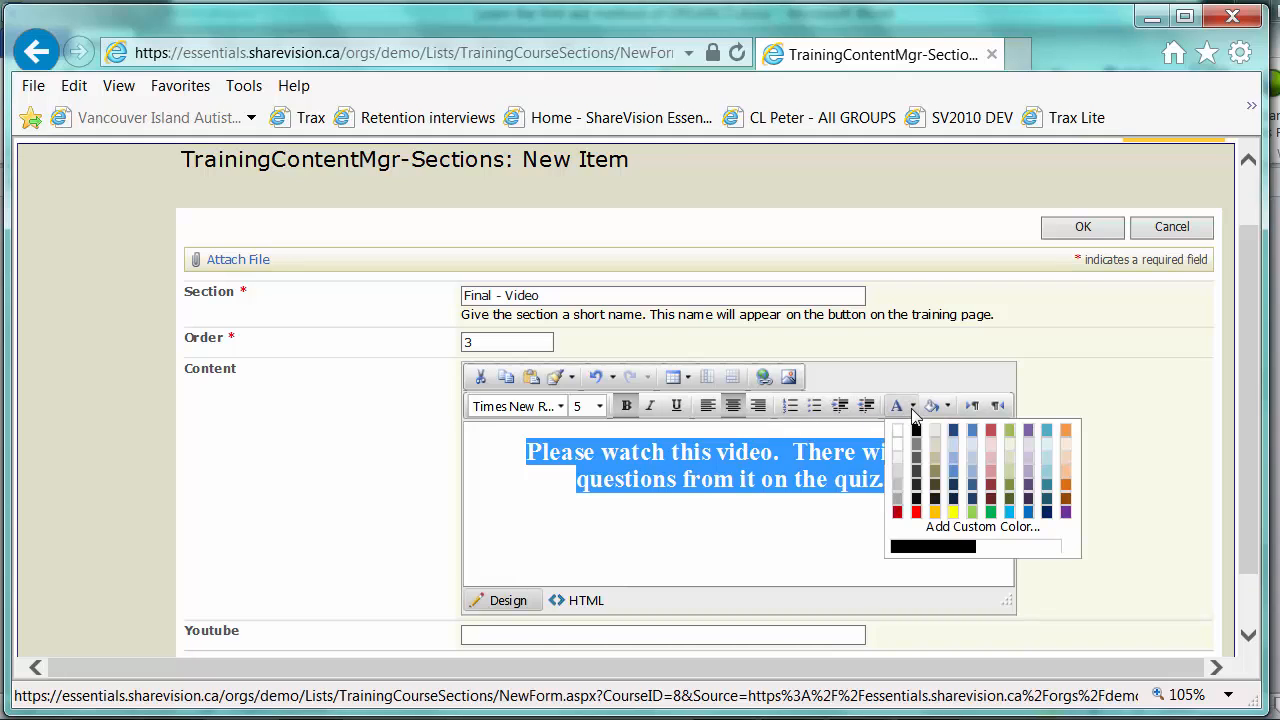
pyautogui.click(858, 535)
# Copy the animated YouTube link's video ID XjMvBW9KDLA from the Word document into the section's Youtube field and save the section.
pyautogui.scroll(-1, 858, 535)
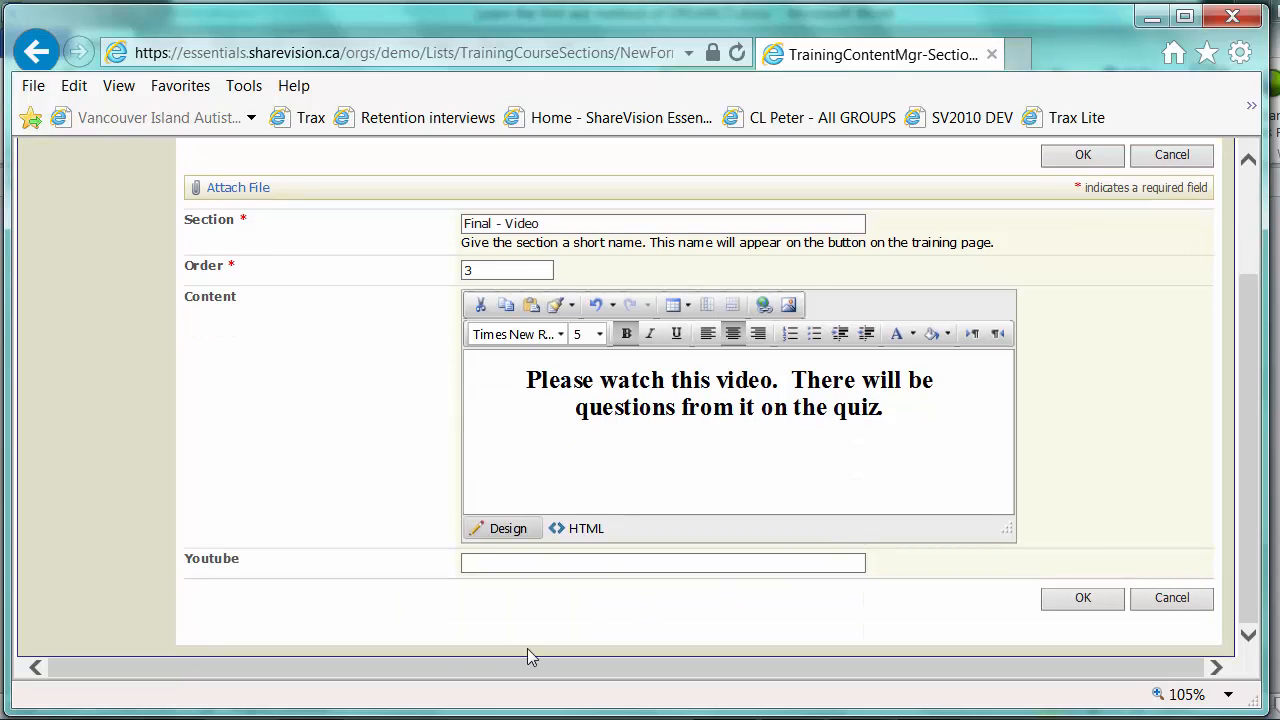
pyautogui.click(160, 719)
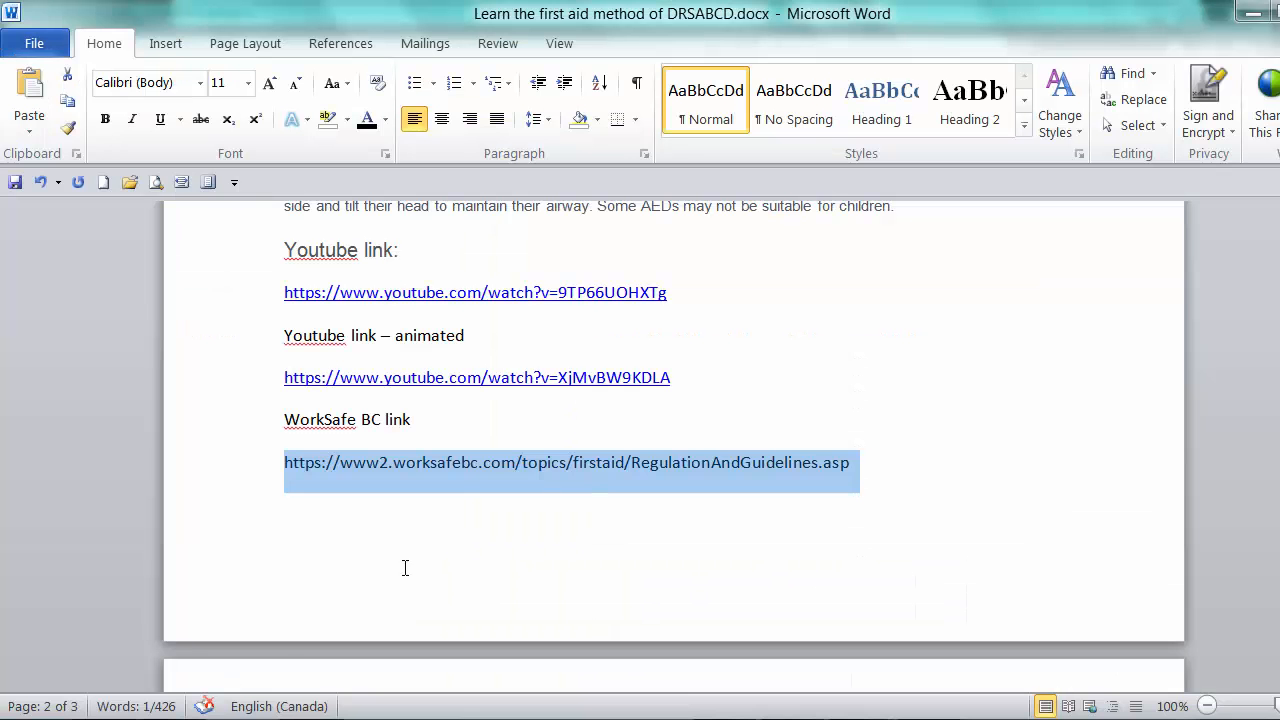
pyautogui.moveTo(670, 378); pyautogui.dragTo(563, 372)
pyautogui.hotkey('ctrl', 'c')
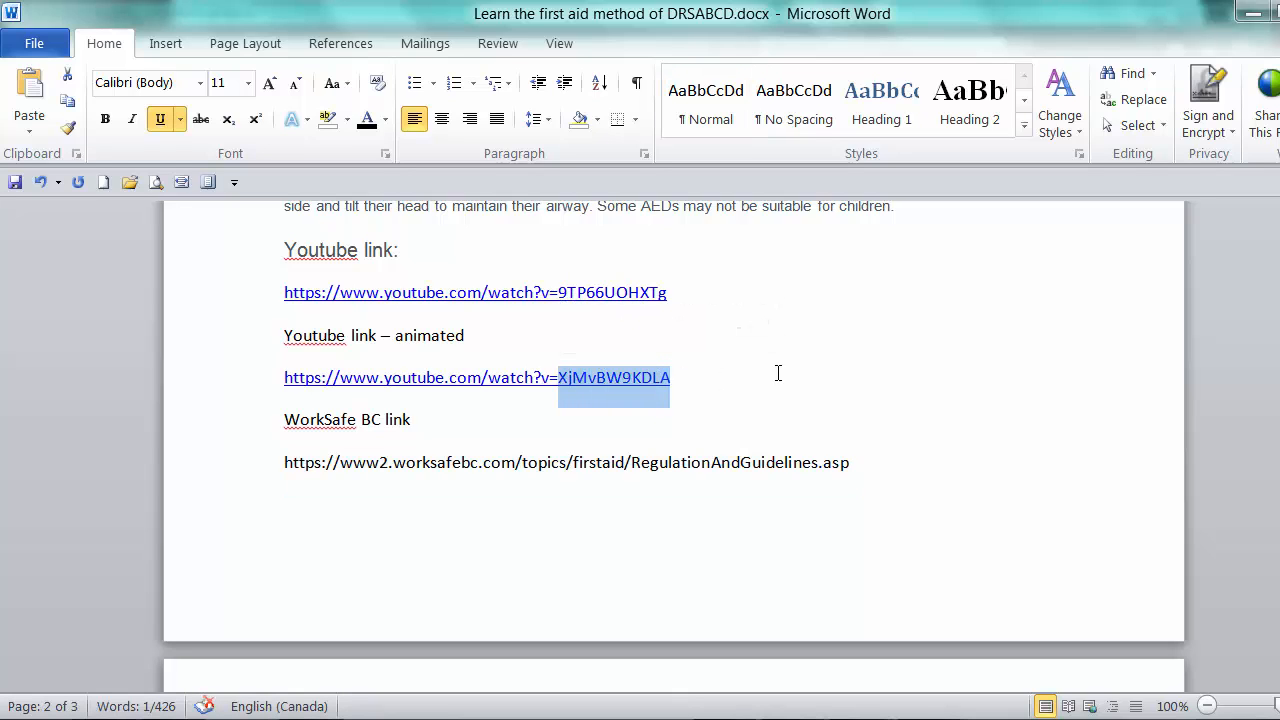
pyautogui.hotkey('alt', 'Tab')
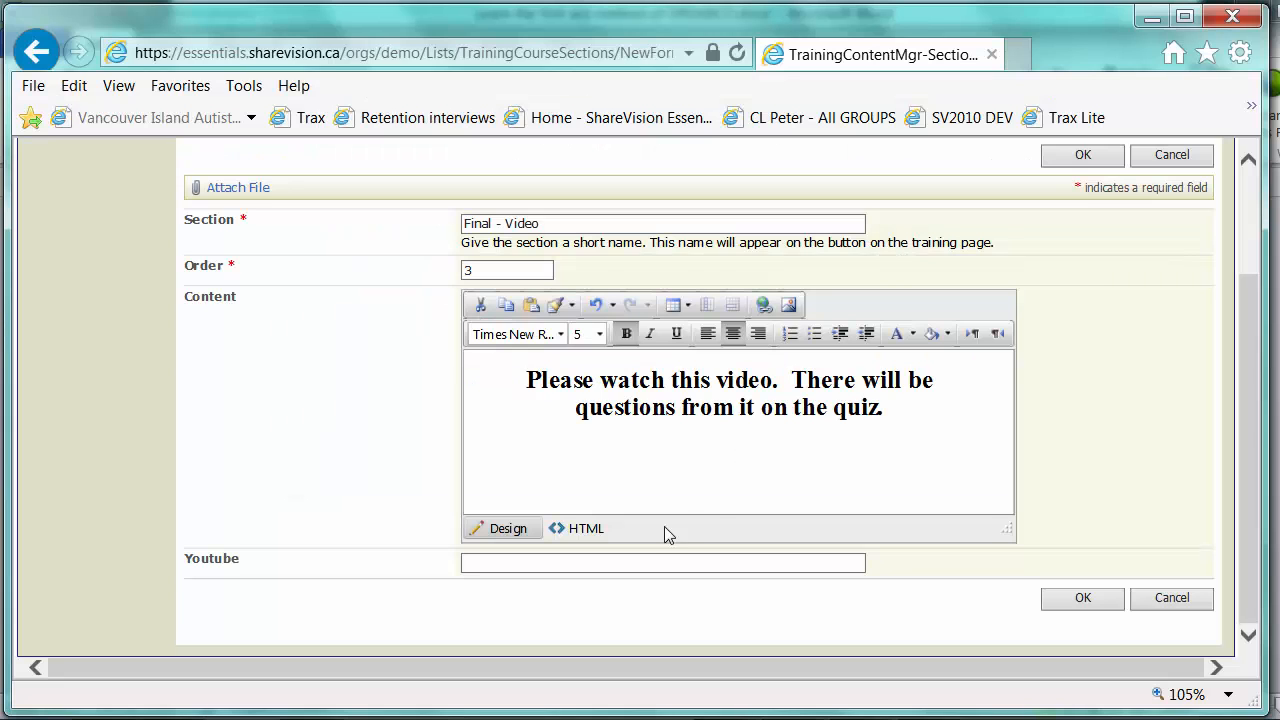
pyautogui.click(630, 563)
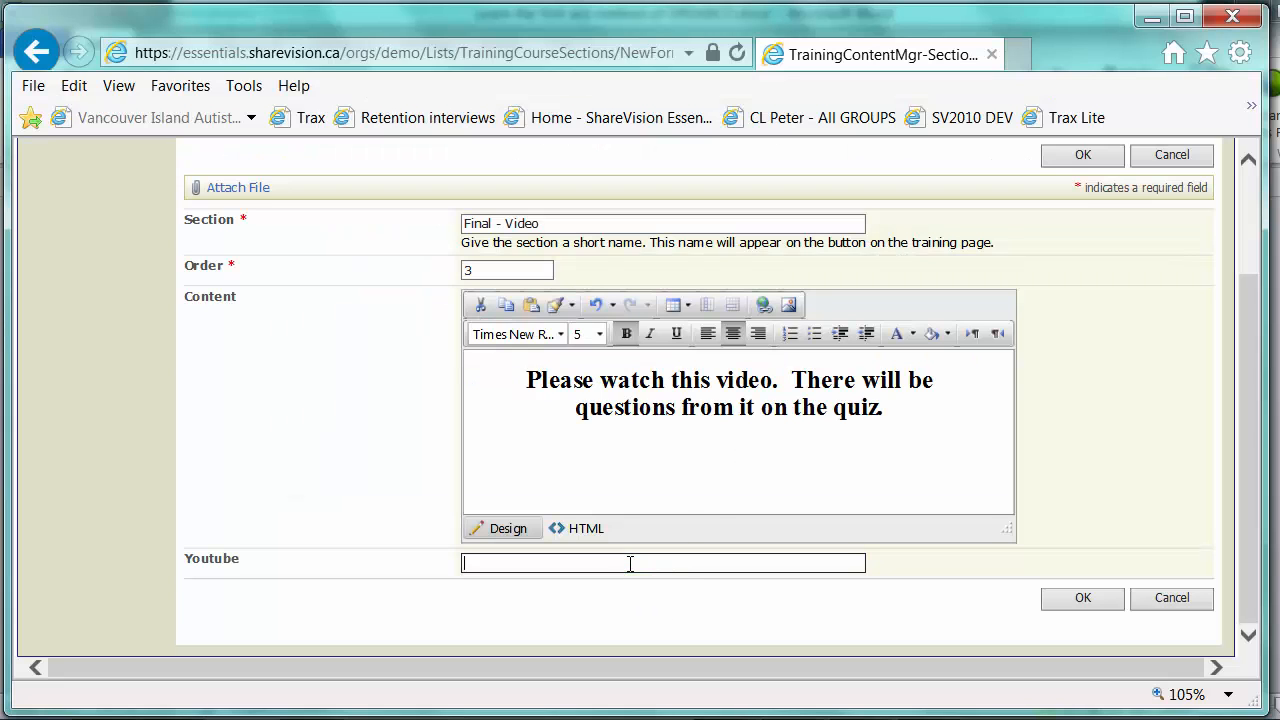
pyautogui.hotkey('ctrl', 'v')
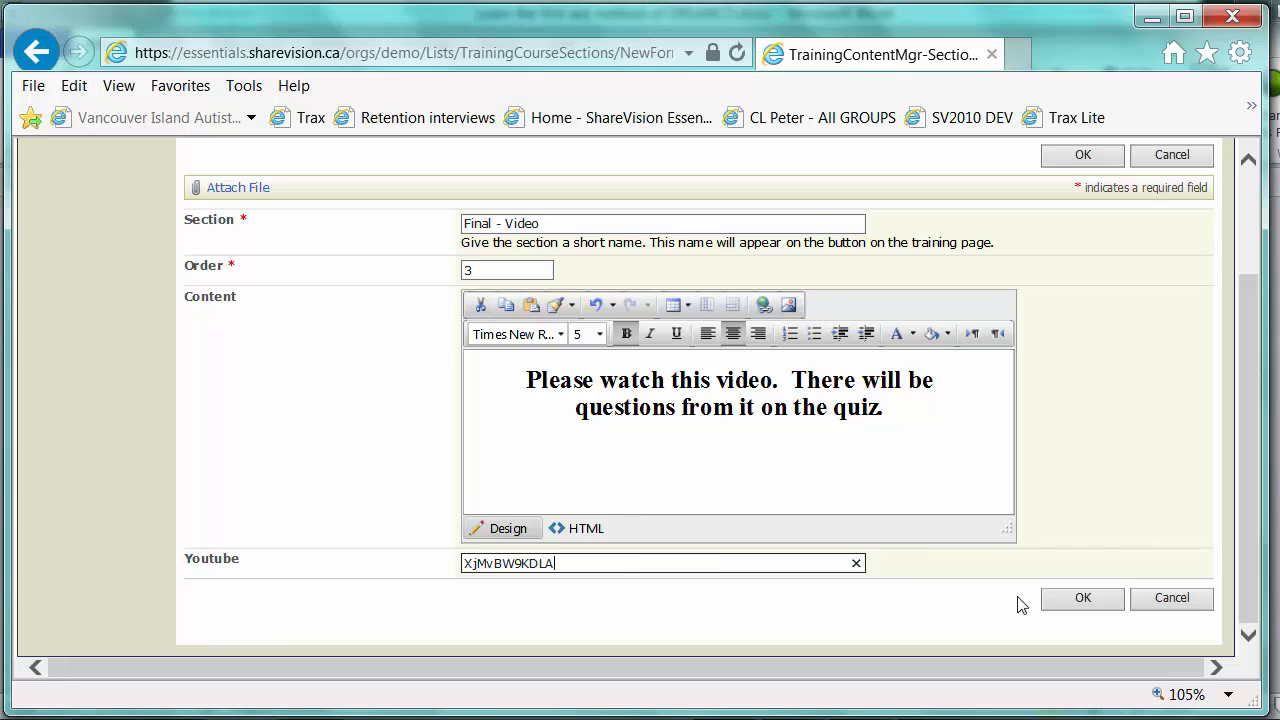
pyautogui.click(1064, 598)
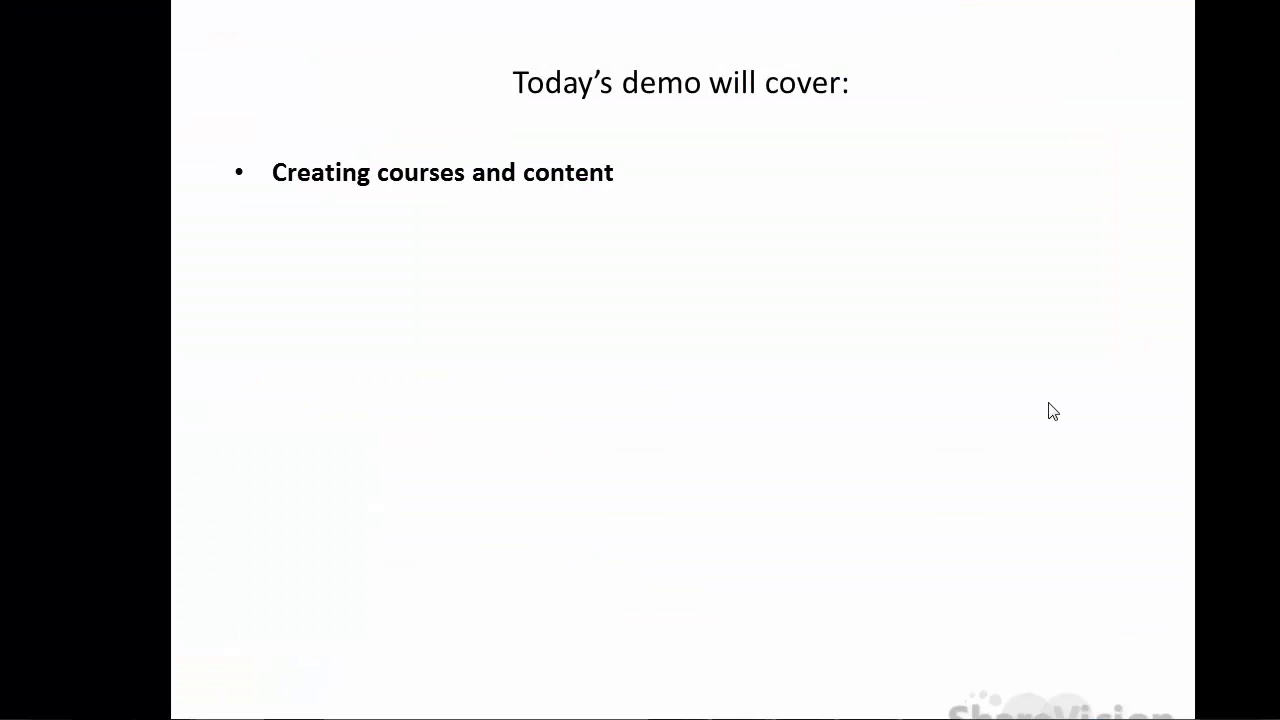
pyautogui.click(1048, 403)
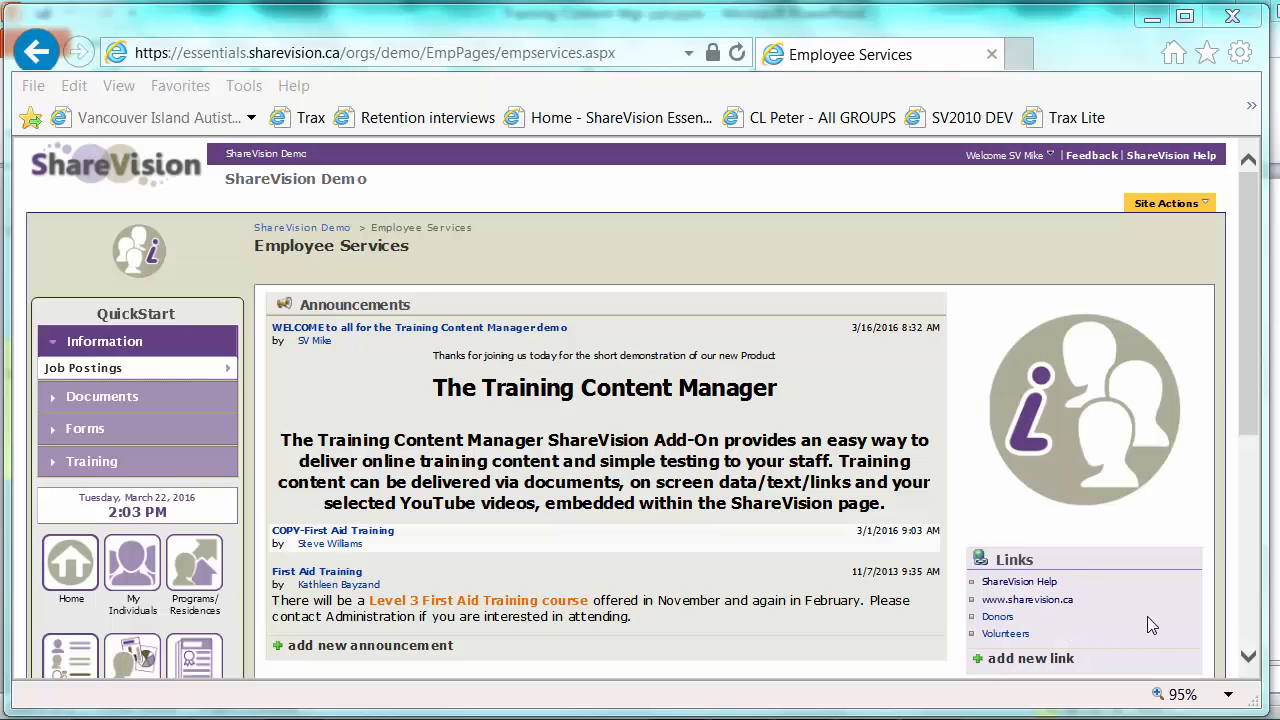
# Check the My Training records, and start the First Aid course from the Vocational stream of the available training.
pyautogui.click(183, 466)
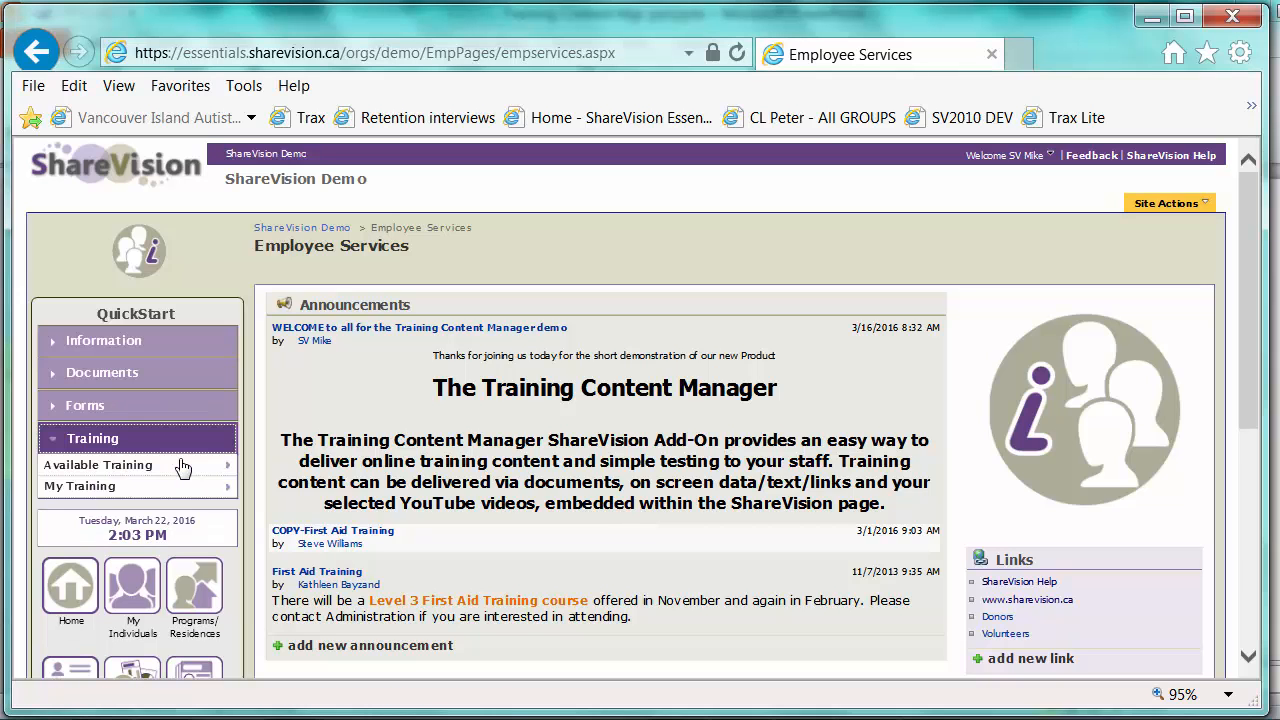
pyautogui.click(186, 488)
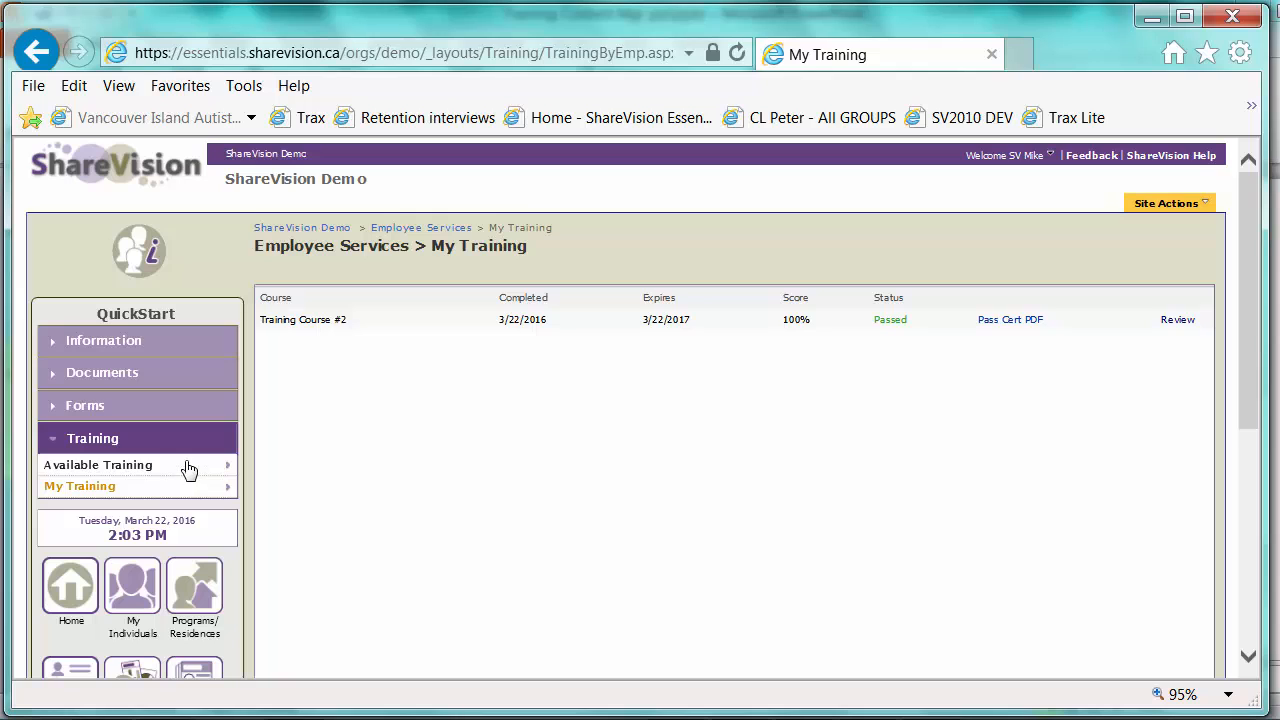
pyautogui.click(187, 467)
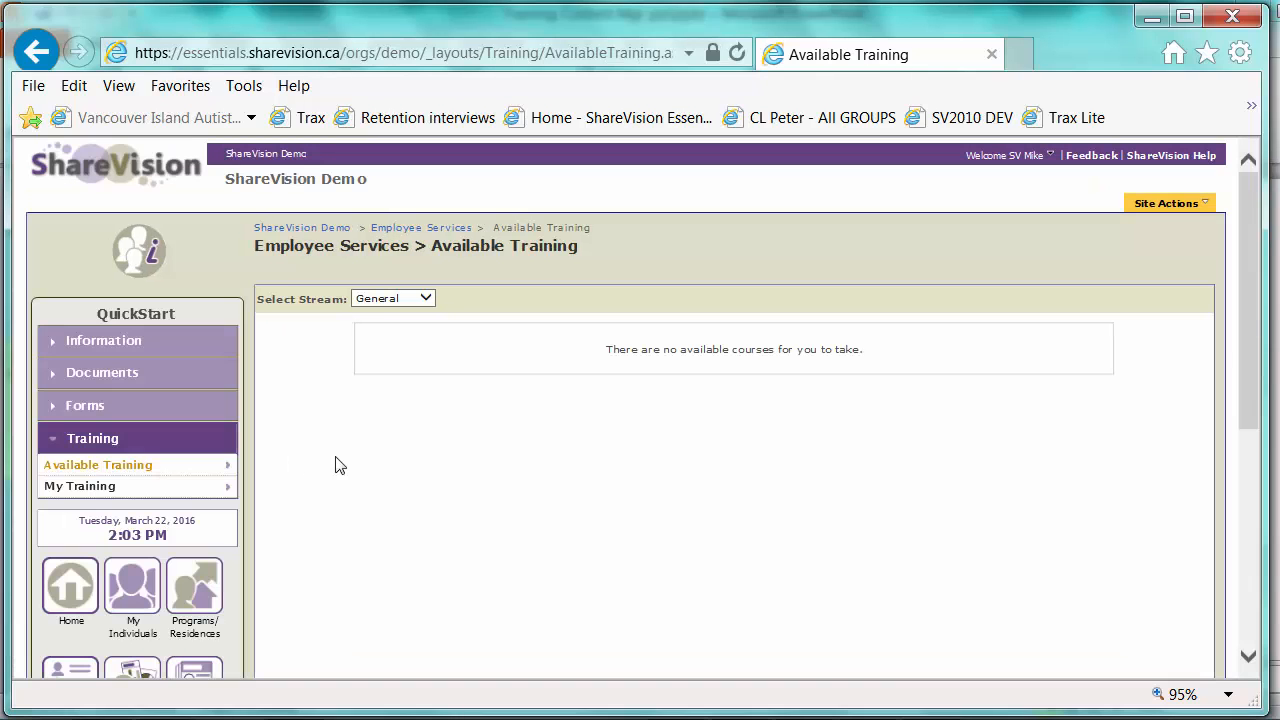
pyautogui.click(426, 300)
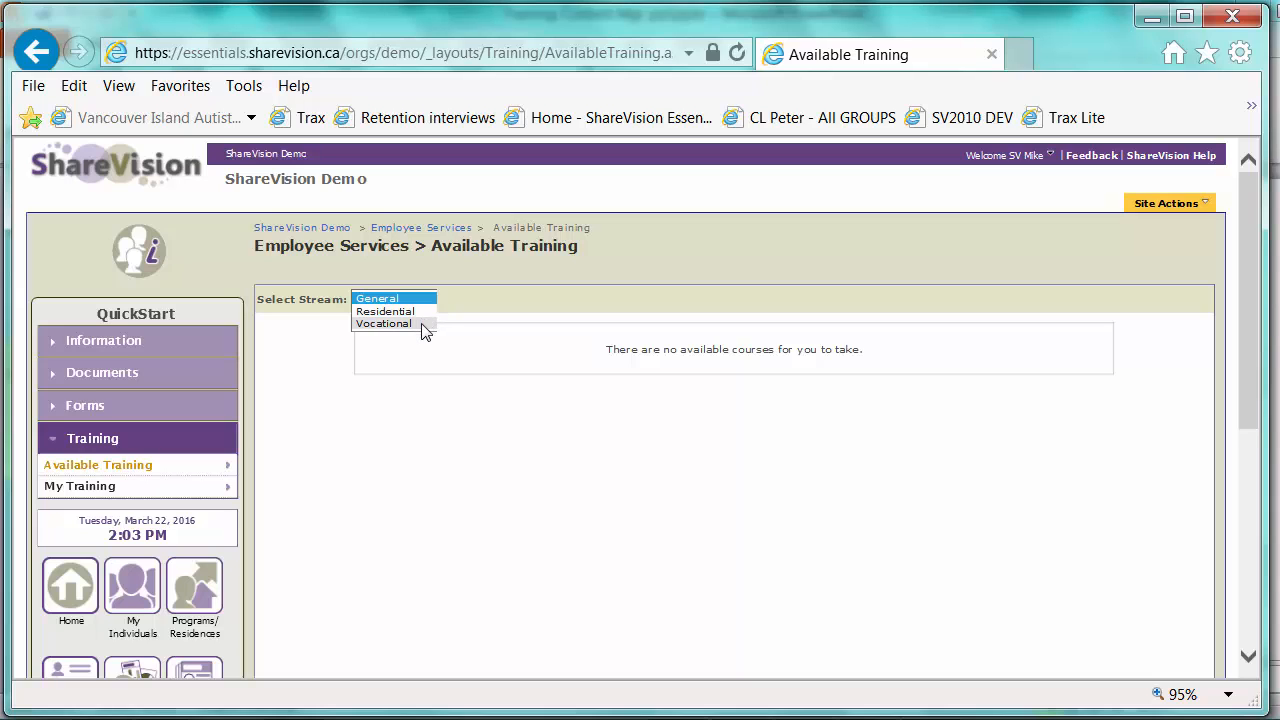
pyautogui.click(424, 324)
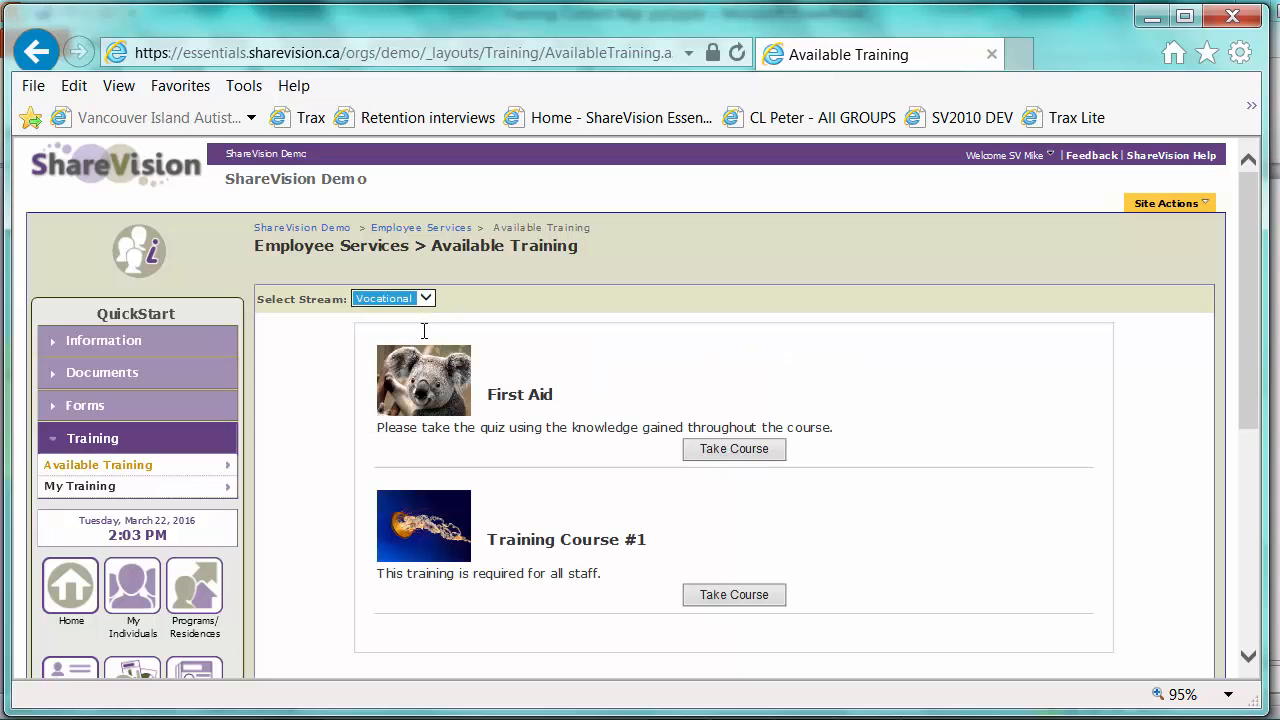
pyautogui.click(738, 455)
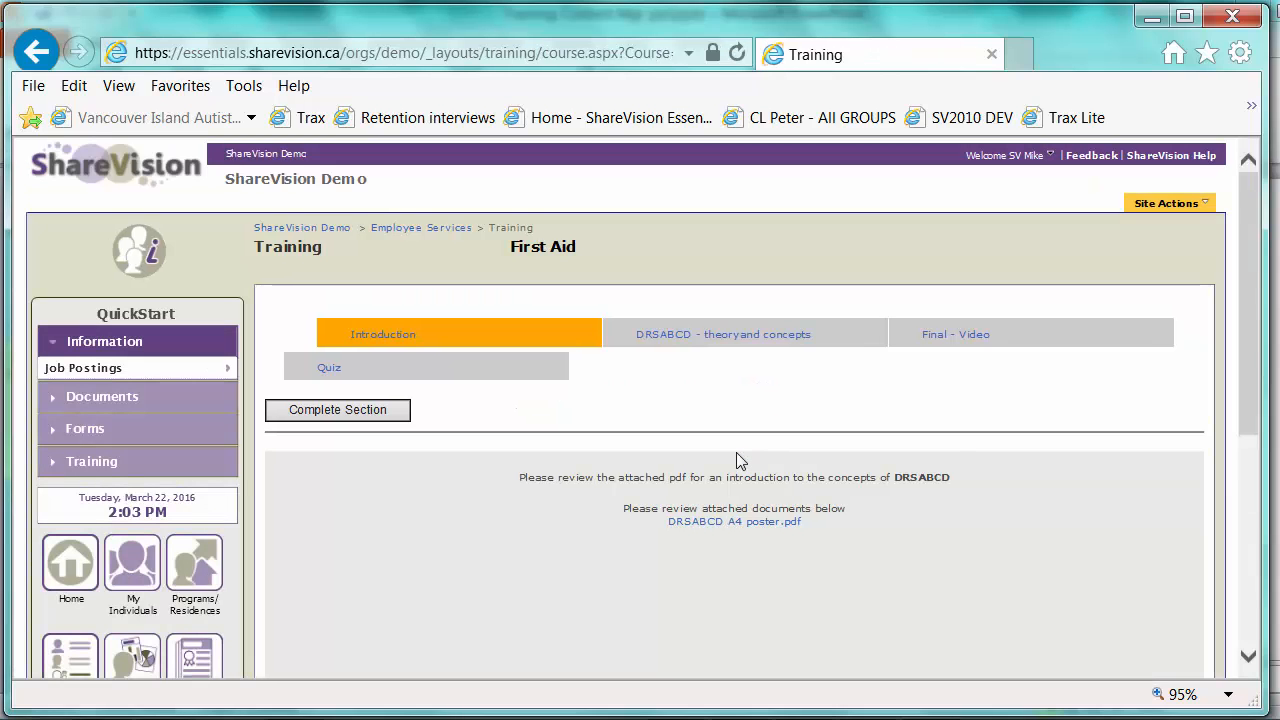
# Open the attached DRSABCD A4 poster PDF and complete the course's Introduction section.
pyautogui.click(742, 522)
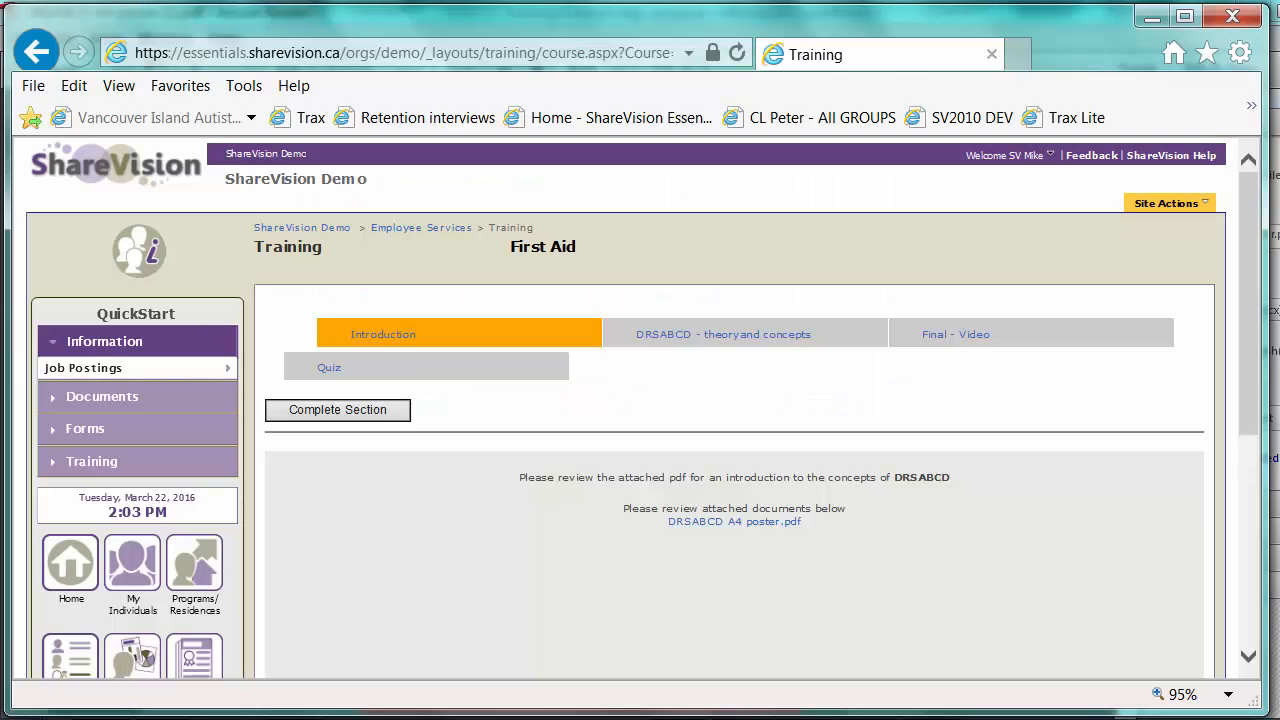
pyautogui.click(342, 413)
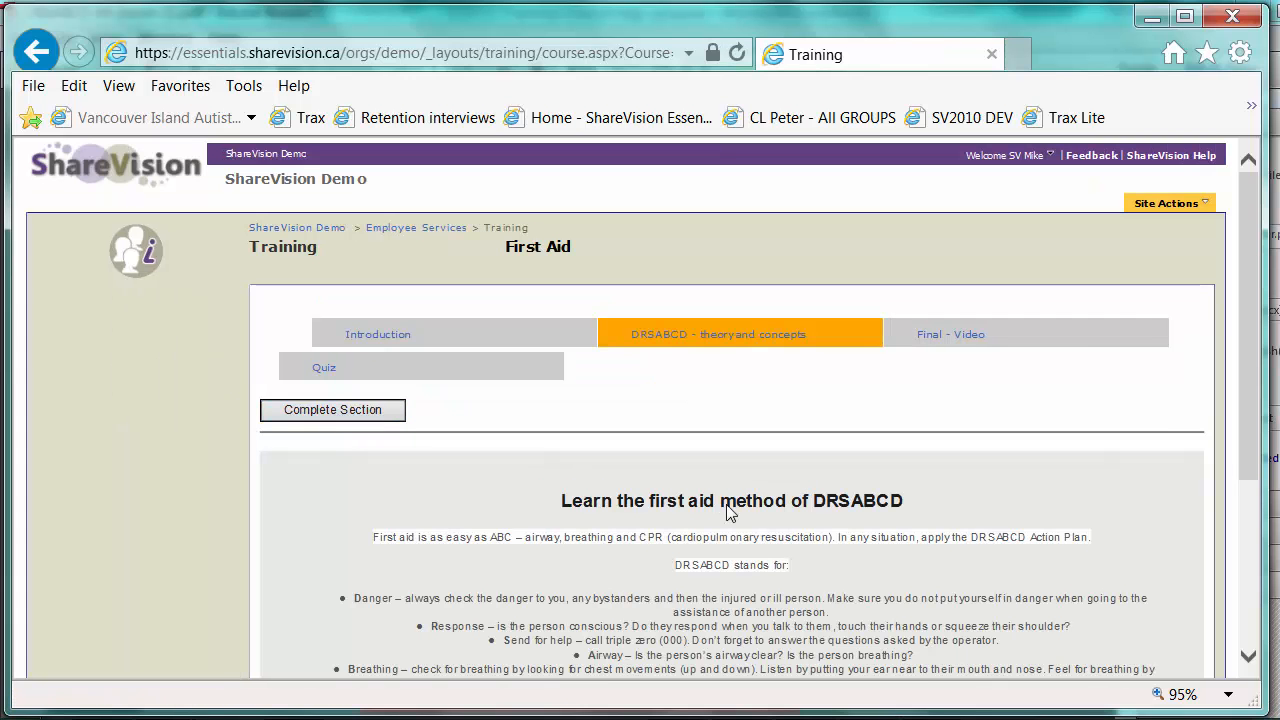
# Review the DRSABCD theory text, check its WorkSafe BC link and close the linked page, and complete the section.
pyautogui.scroll(-3, 745, 510)
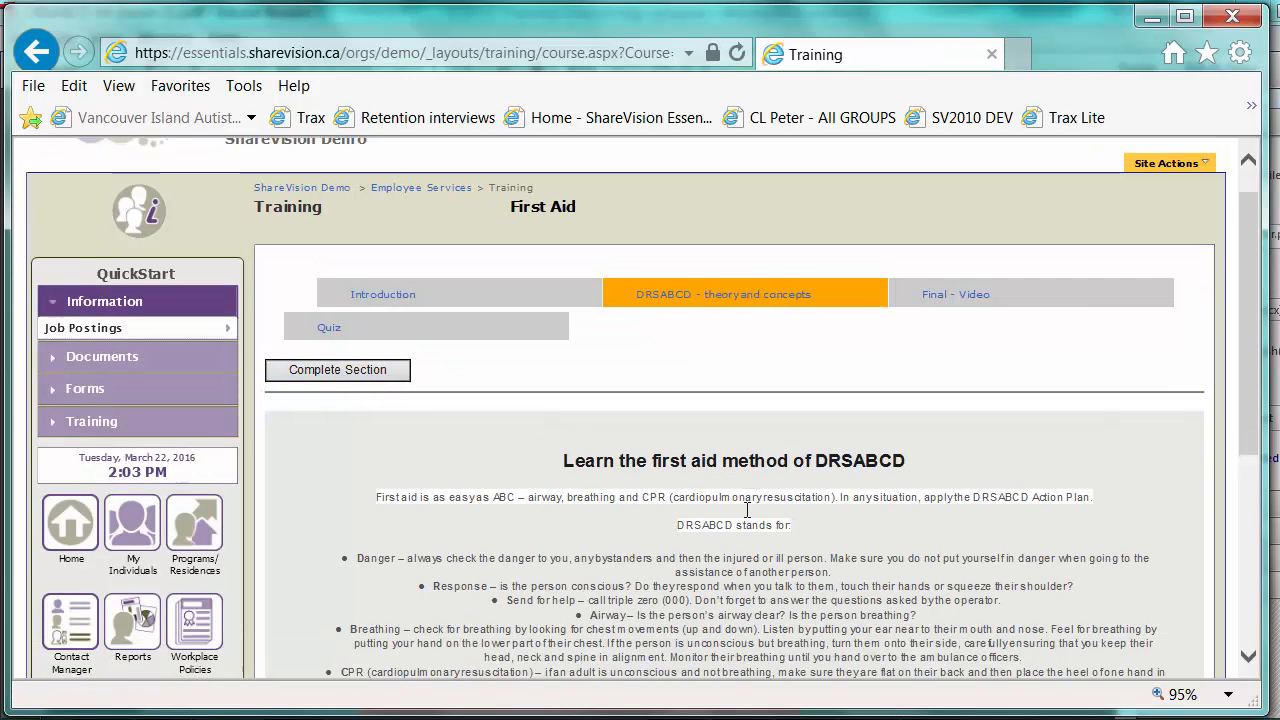
pyautogui.scroll(-3, 746, 508)
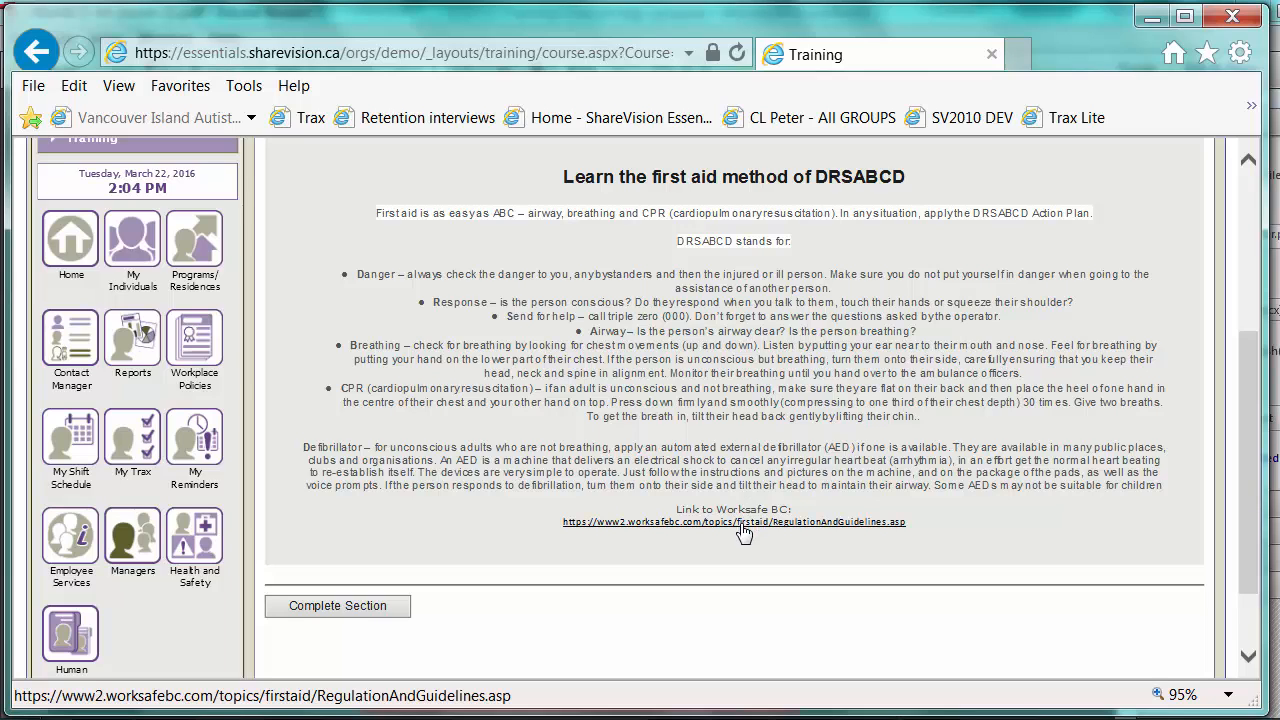
pyautogui.click(743, 523)
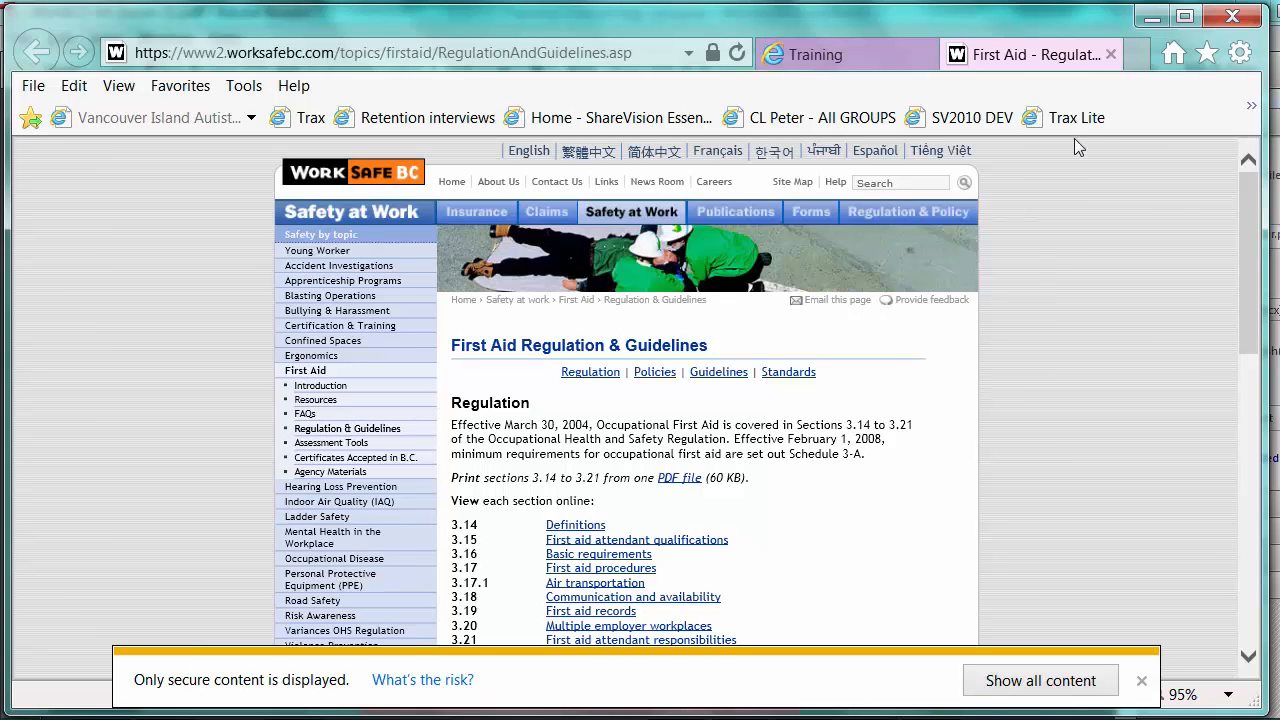
pyautogui.click(1111, 56)
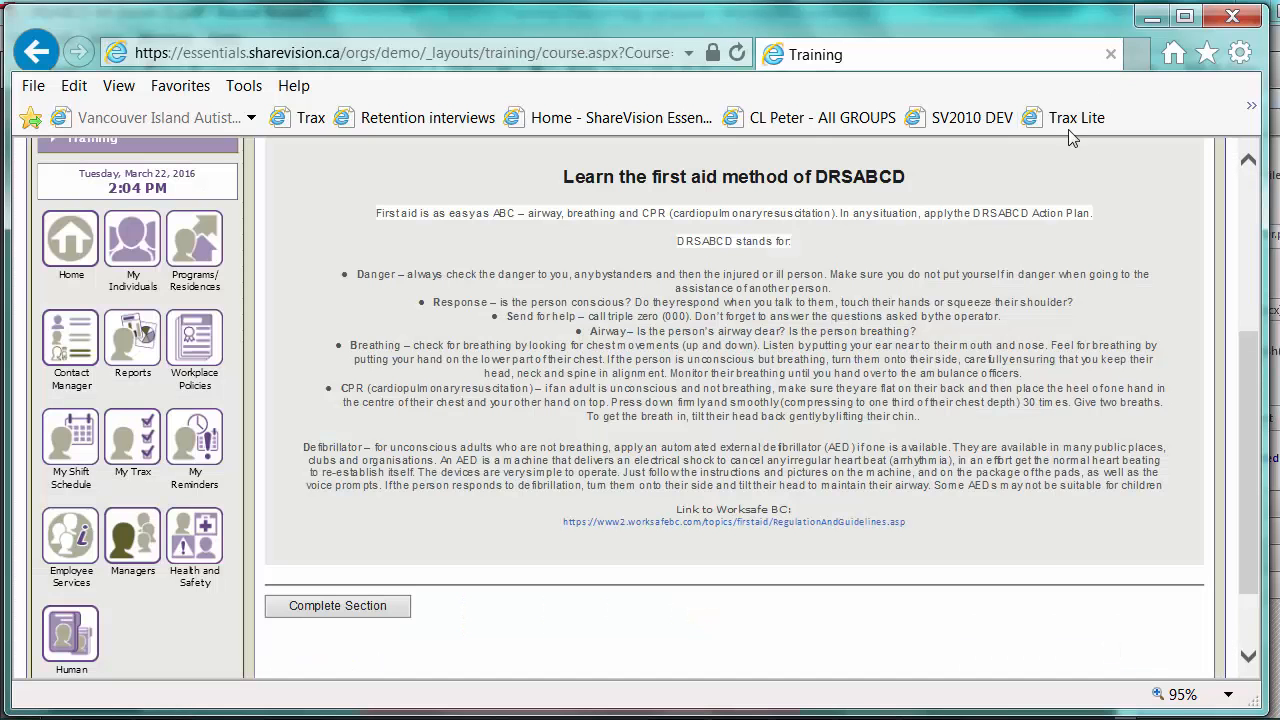
pyautogui.scroll(3, 570, 425)
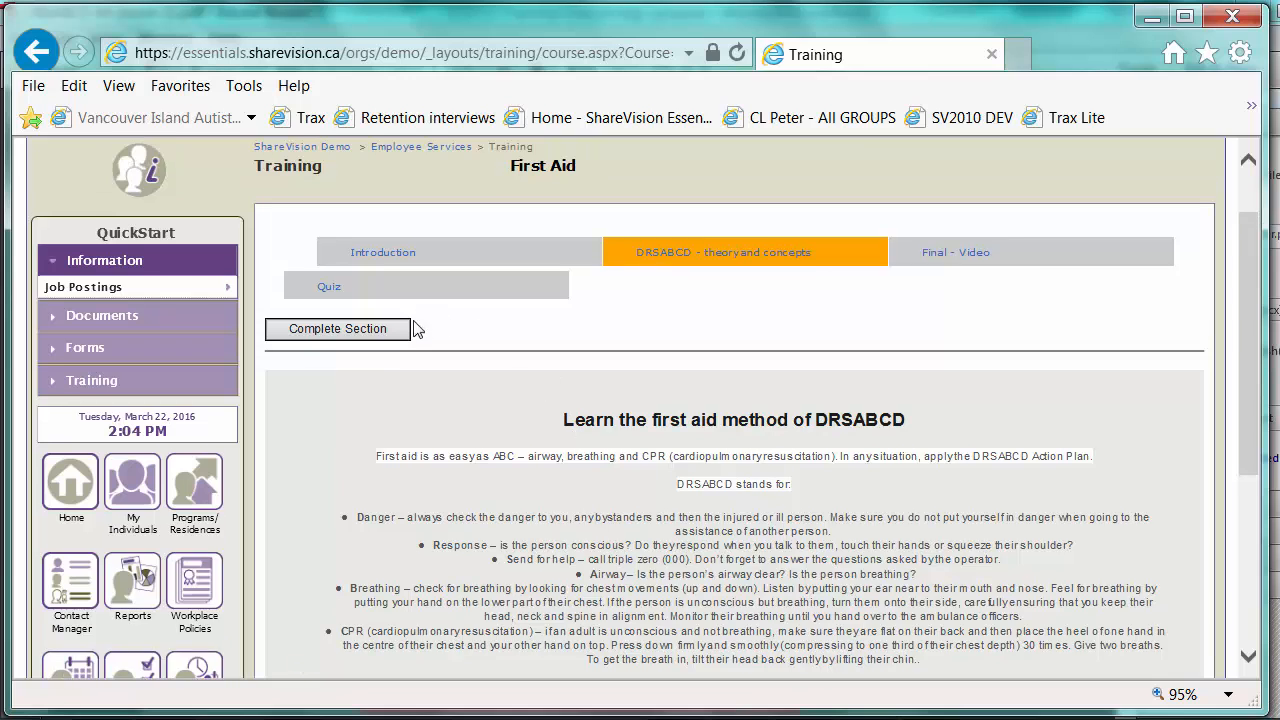
pyautogui.click(377, 337)
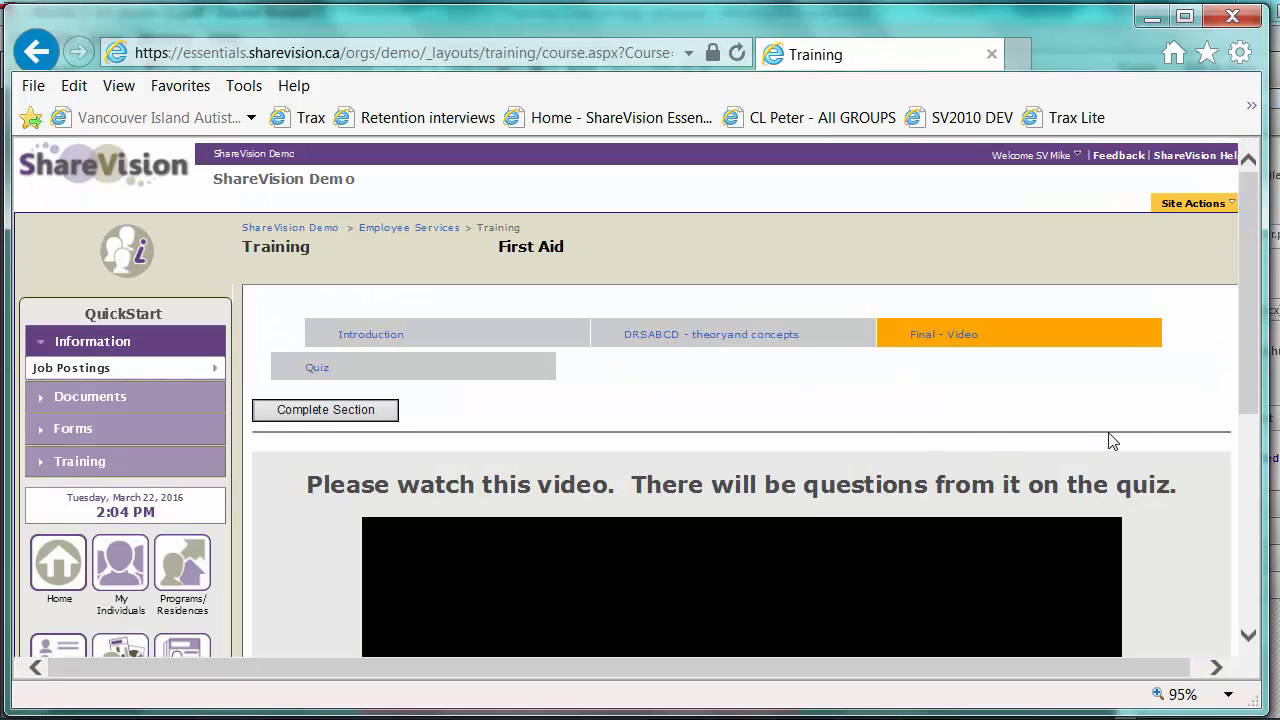
# View the embedded First Aid video in the Final - Video section and complete the section.
pyautogui.scroll(-2, 1140, 442)
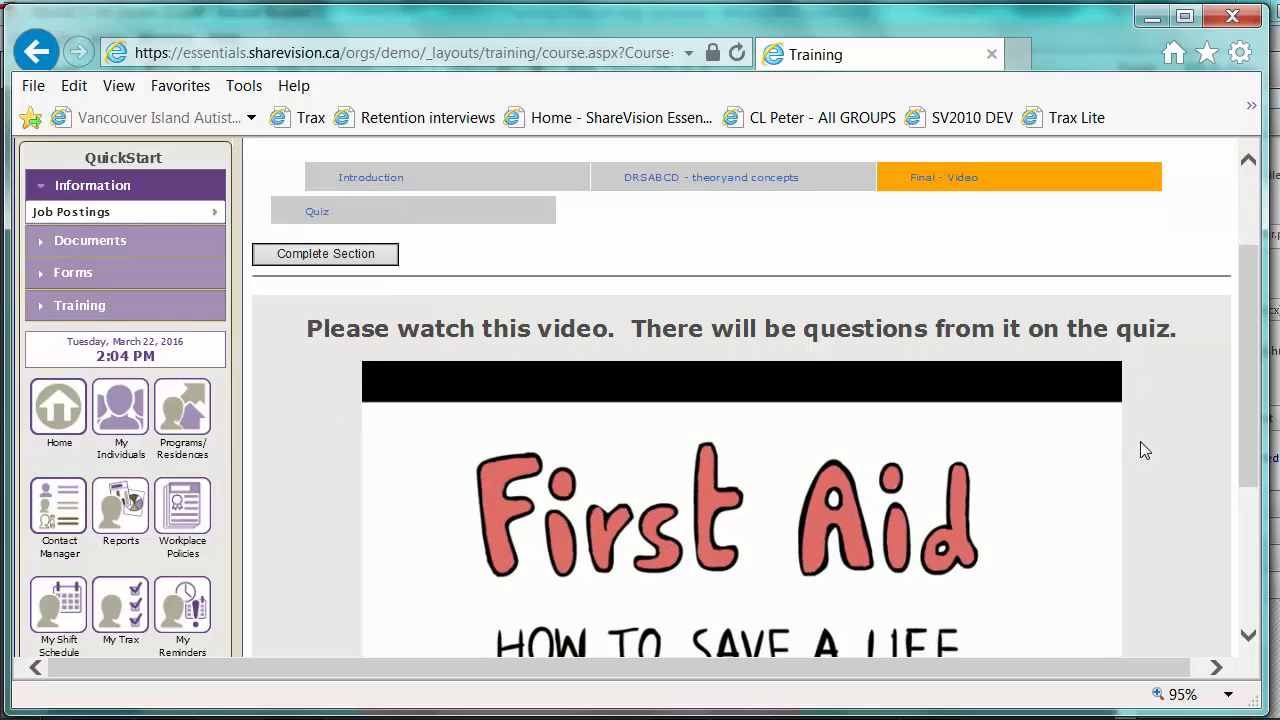
pyautogui.scroll(-1, 1140, 441)
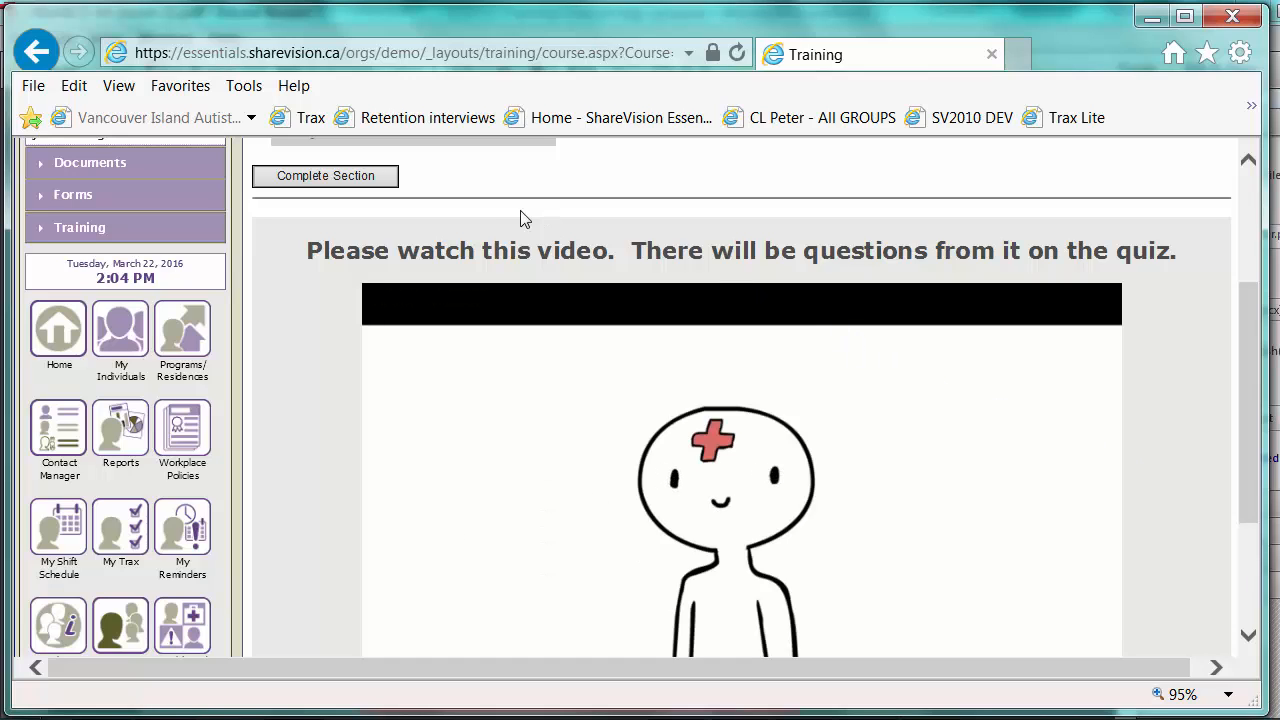
pyautogui.click(360, 180)
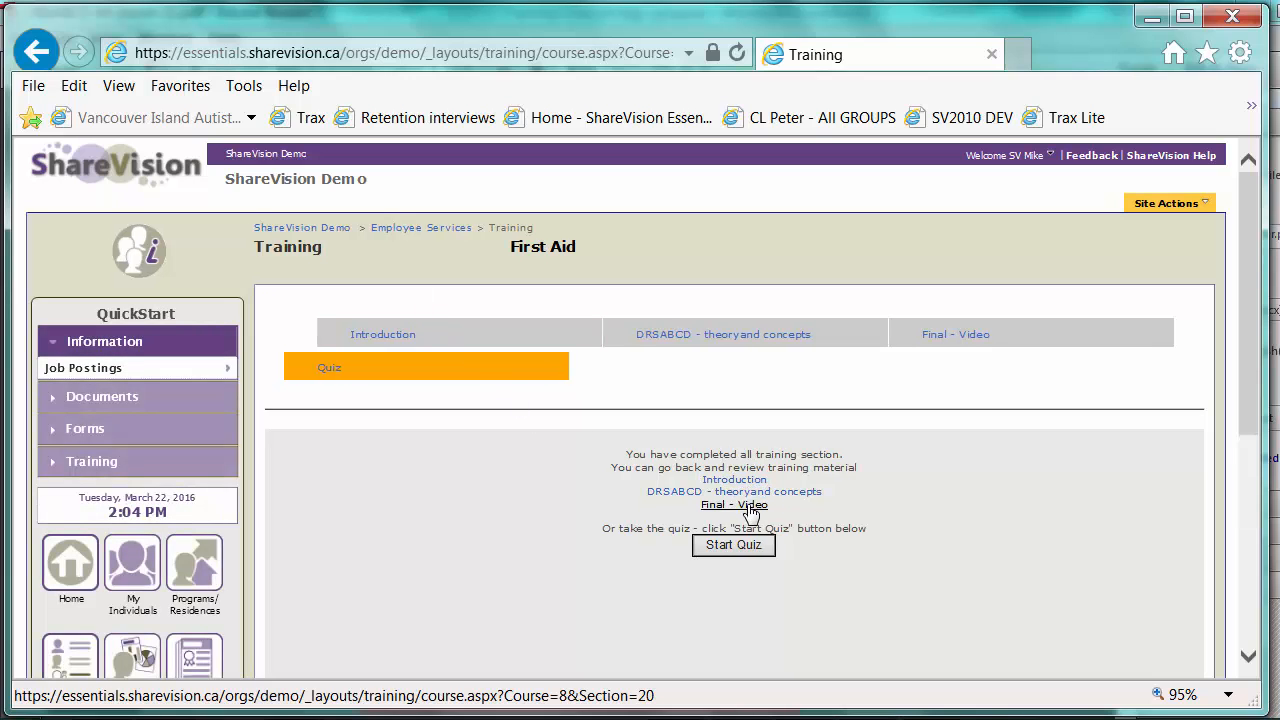
# Start the quiz, answer "Accident" for what the A in DRSABCD stands for, and submit the quiz.
pyautogui.click(746, 546)
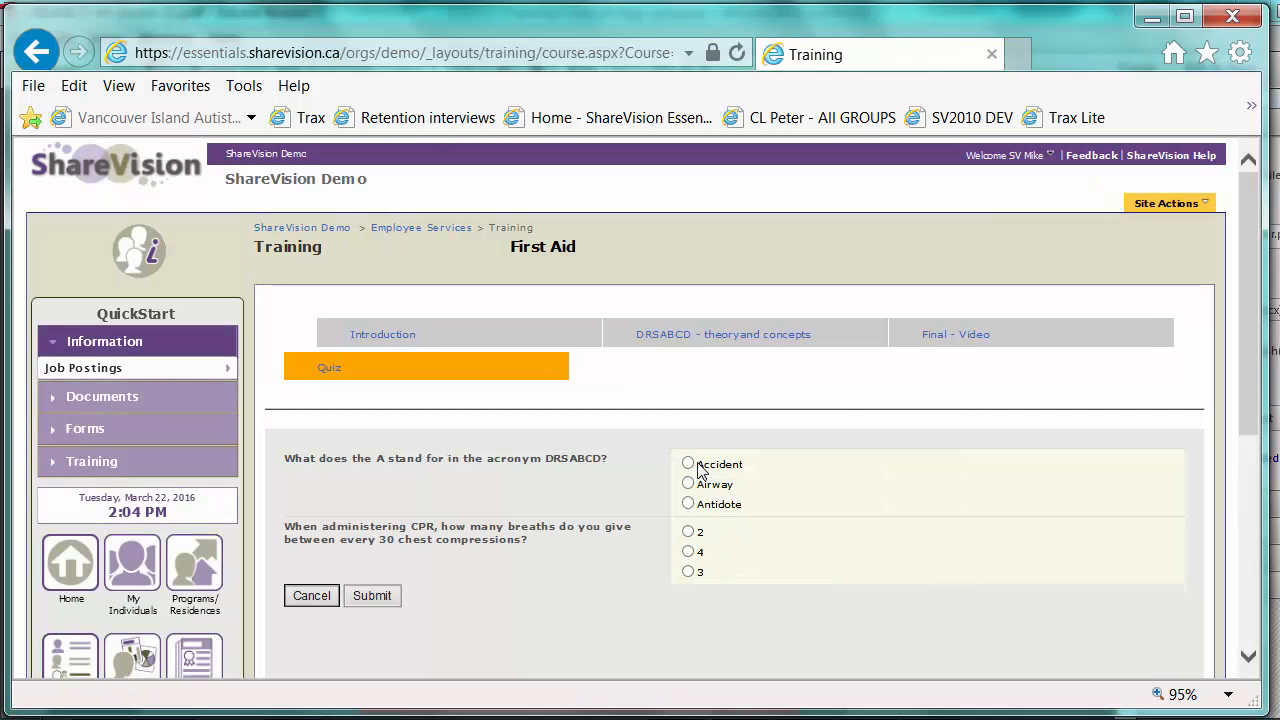
pyautogui.click(689, 465)
pyautogui.click(384, 597)
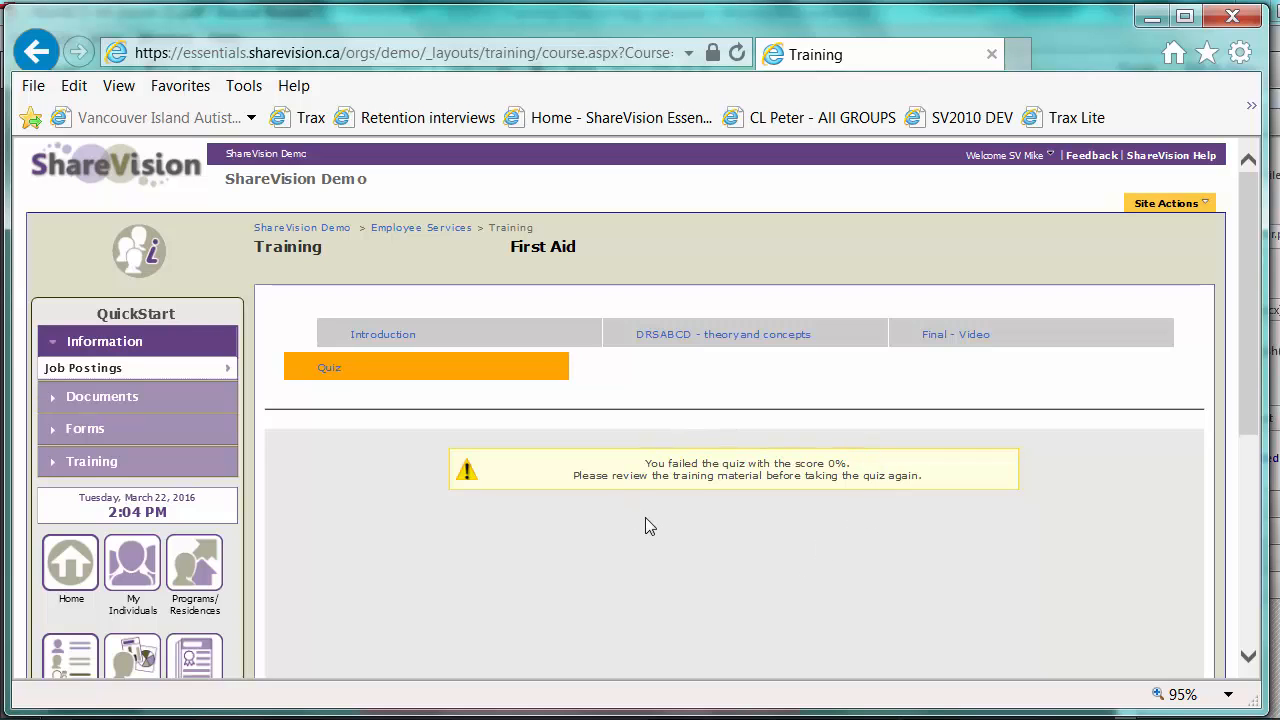
# Revisit the DRSABCD theory and concepts section and the Final - Video section, and proceed to the quiz again.
pyautogui.click(697, 340)
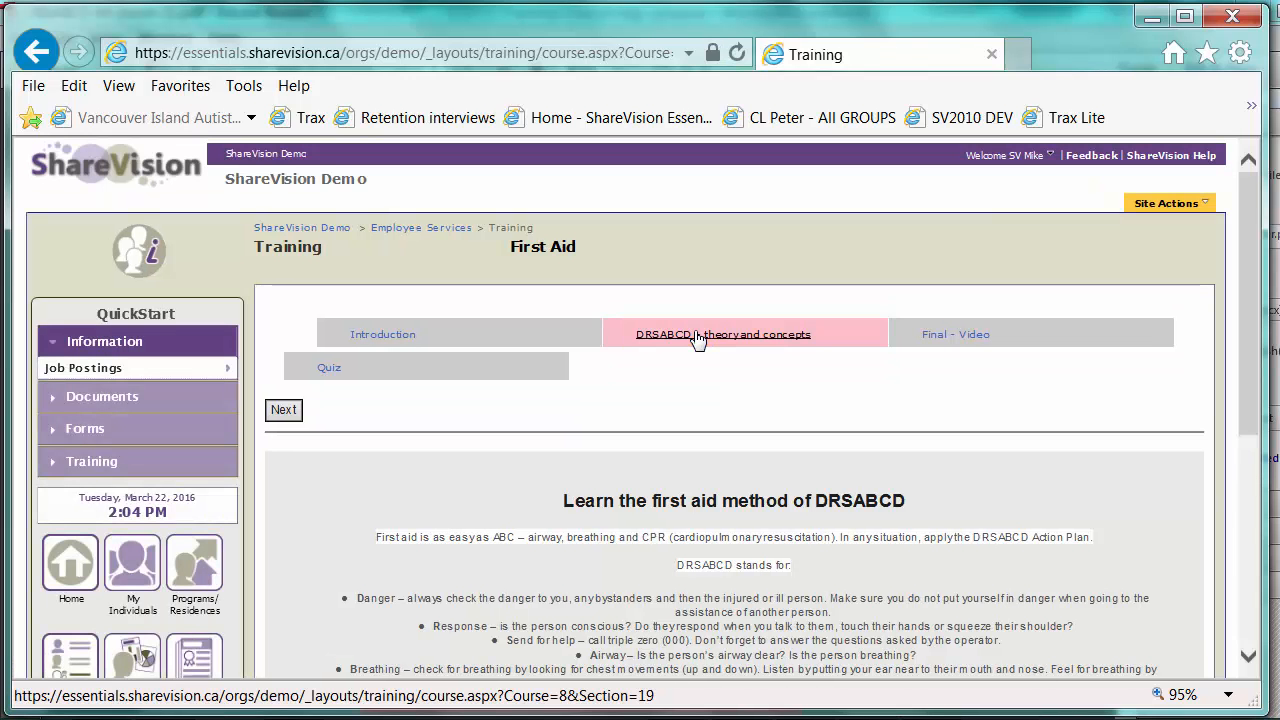
pyautogui.click(292, 413)
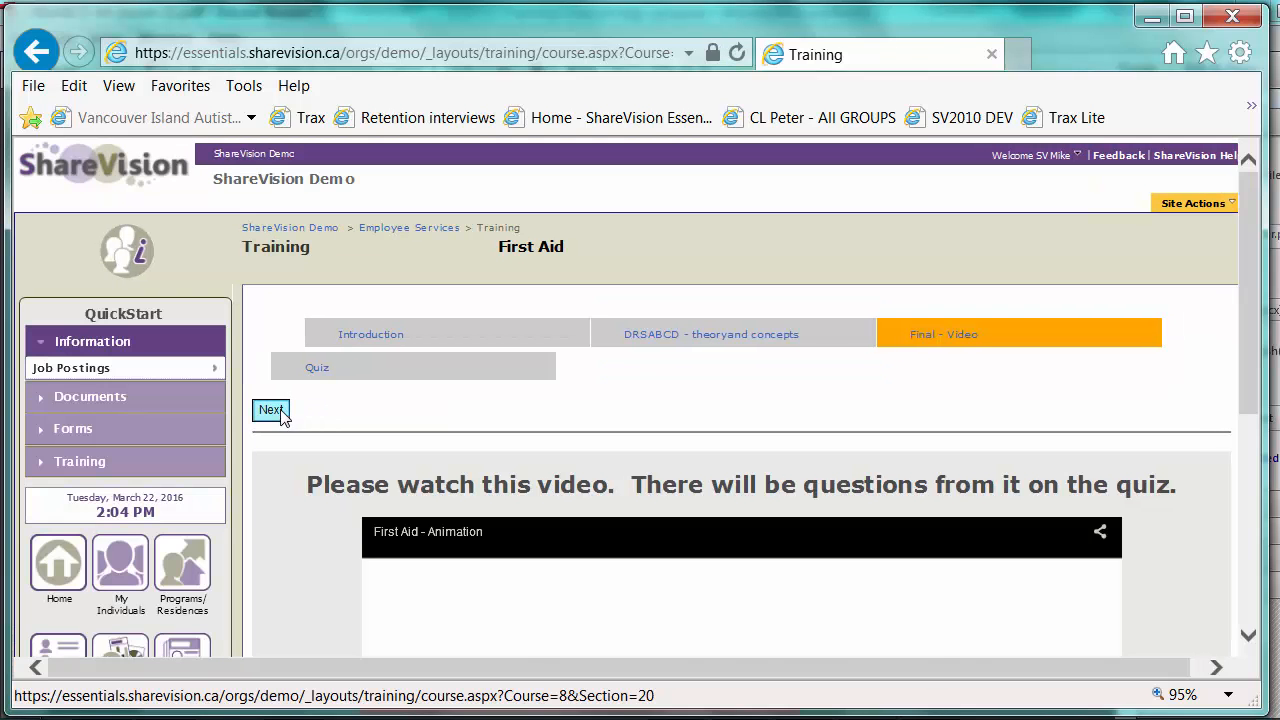
pyautogui.click(280, 412)
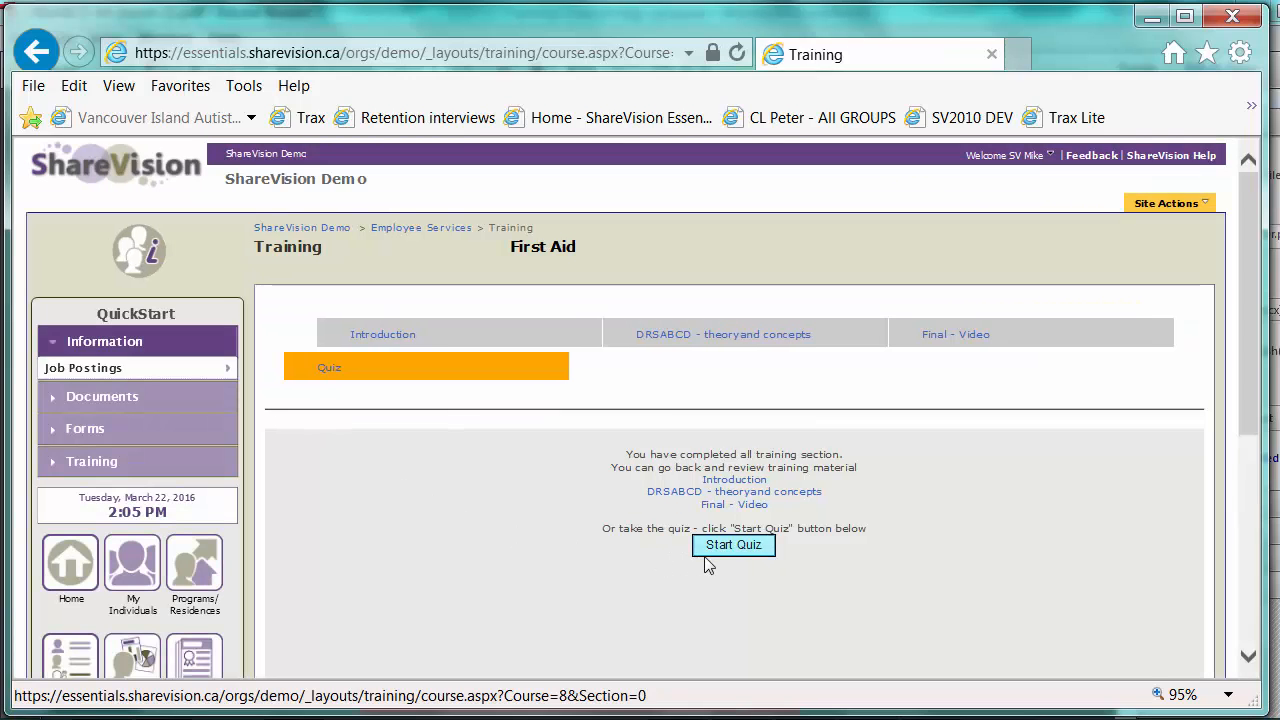
# Retake the quiz, answering "Airway" for the A in DRSABCD and "2" for the breaths between chest compressions, and submit it.
pyautogui.click(735, 546)
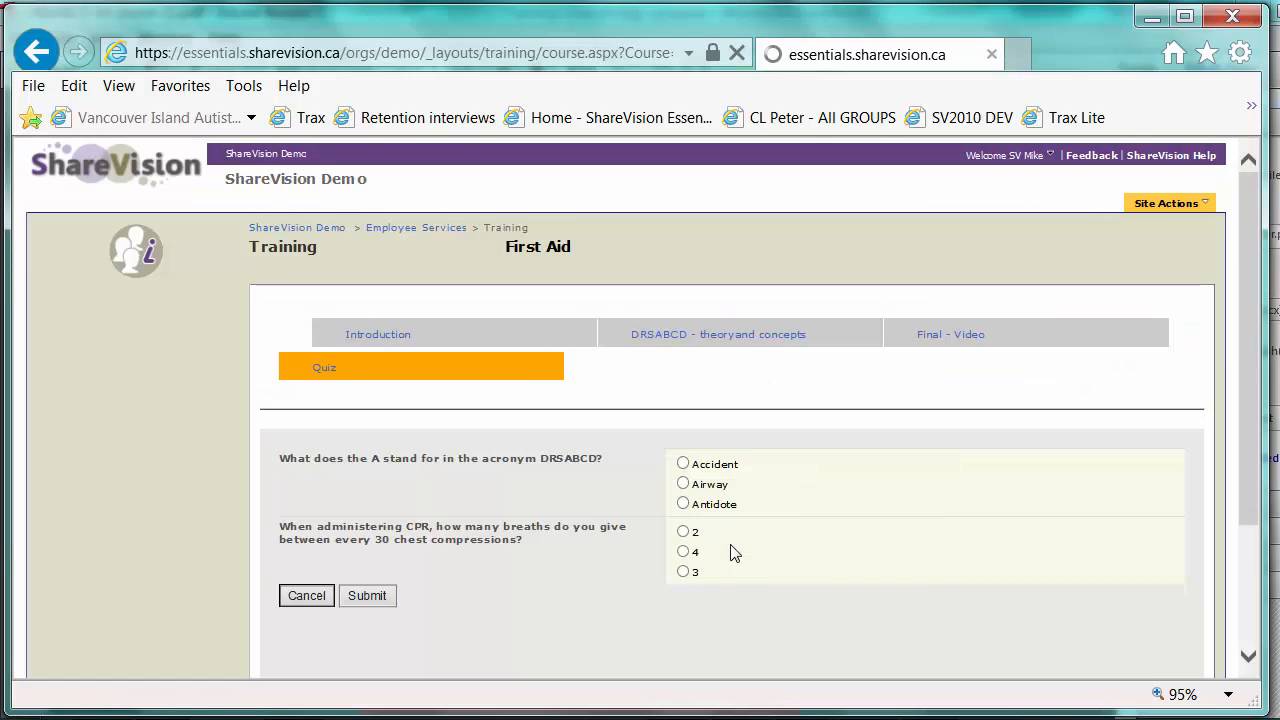
pyautogui.click(689, 485)
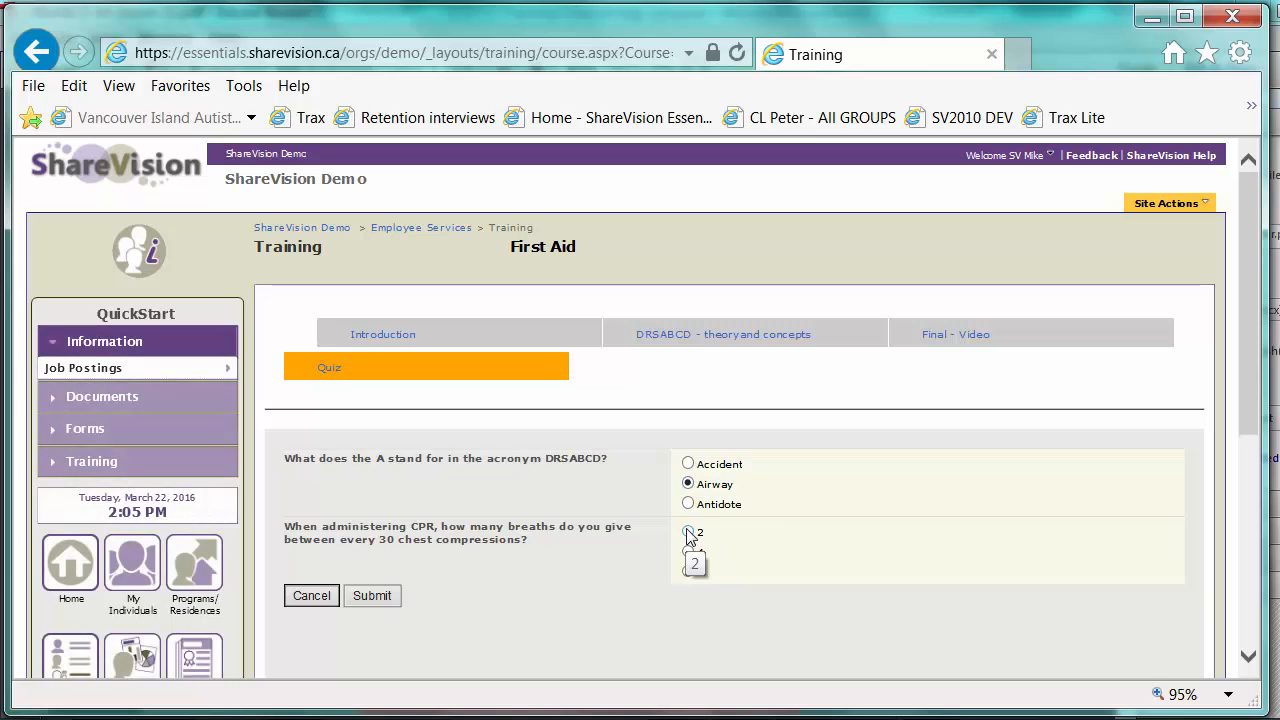
pyautogui.click(688, 531)
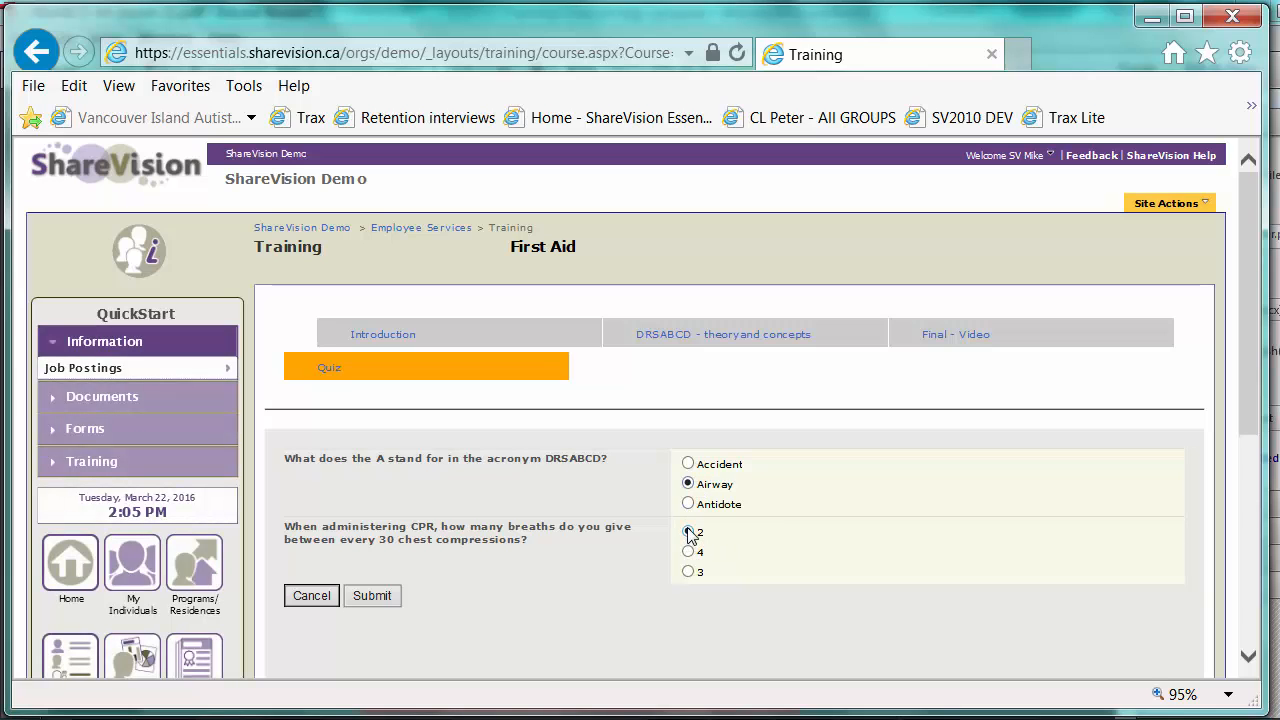
pyautogui.click(376, 598)
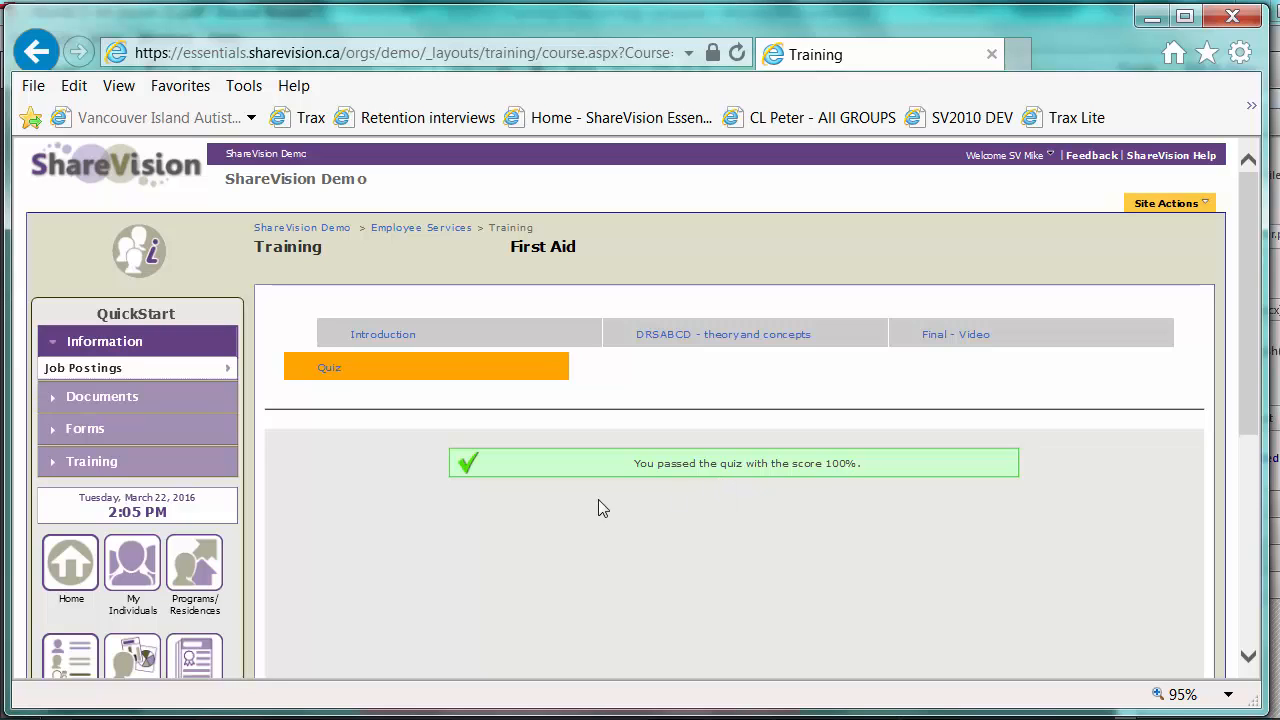
# Open the My Training list, view the First Aid pass certificate PDF, and return to the browser.
pyautogui.click(216, 460)
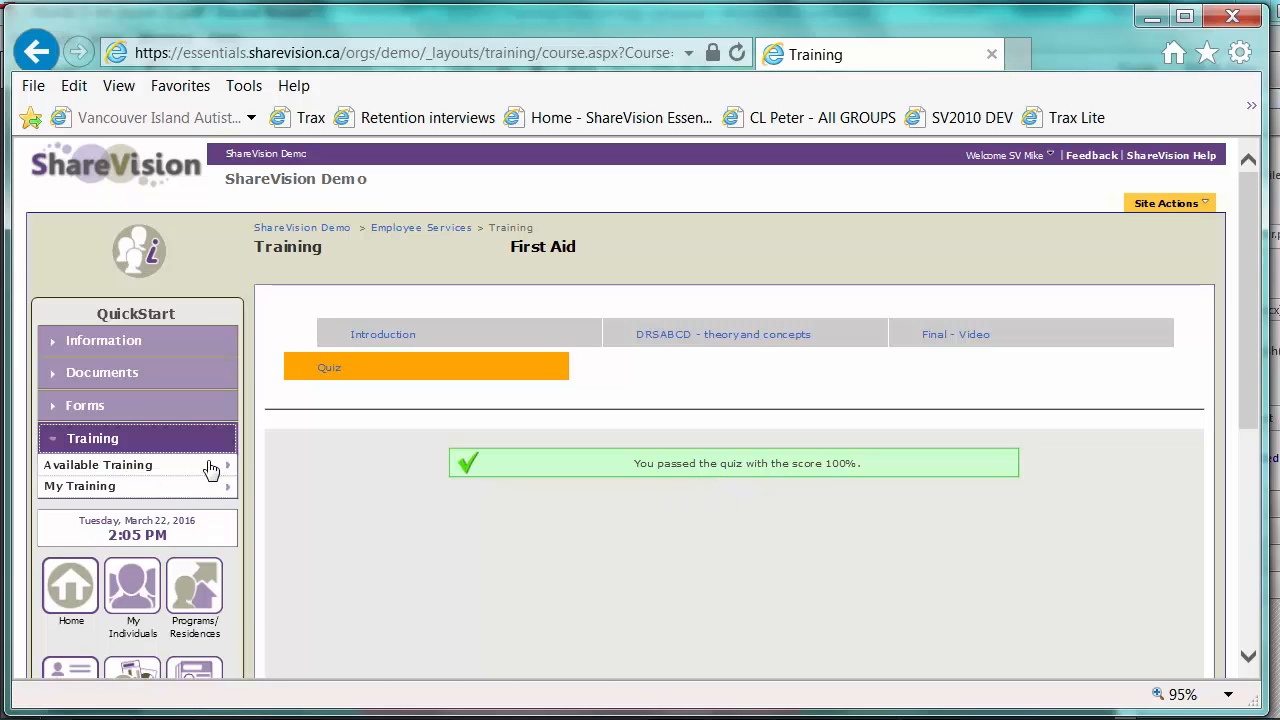
pyautogui.click(206, 487)
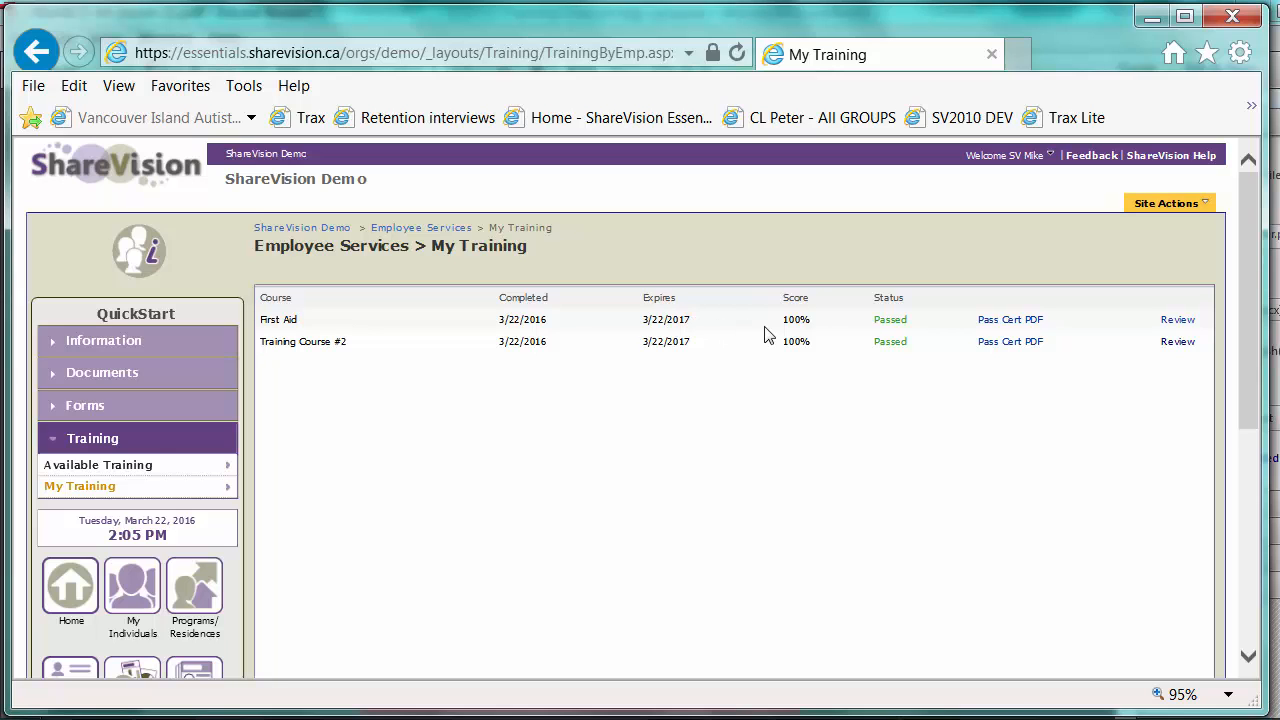
pyautogui.click(1036, 321)
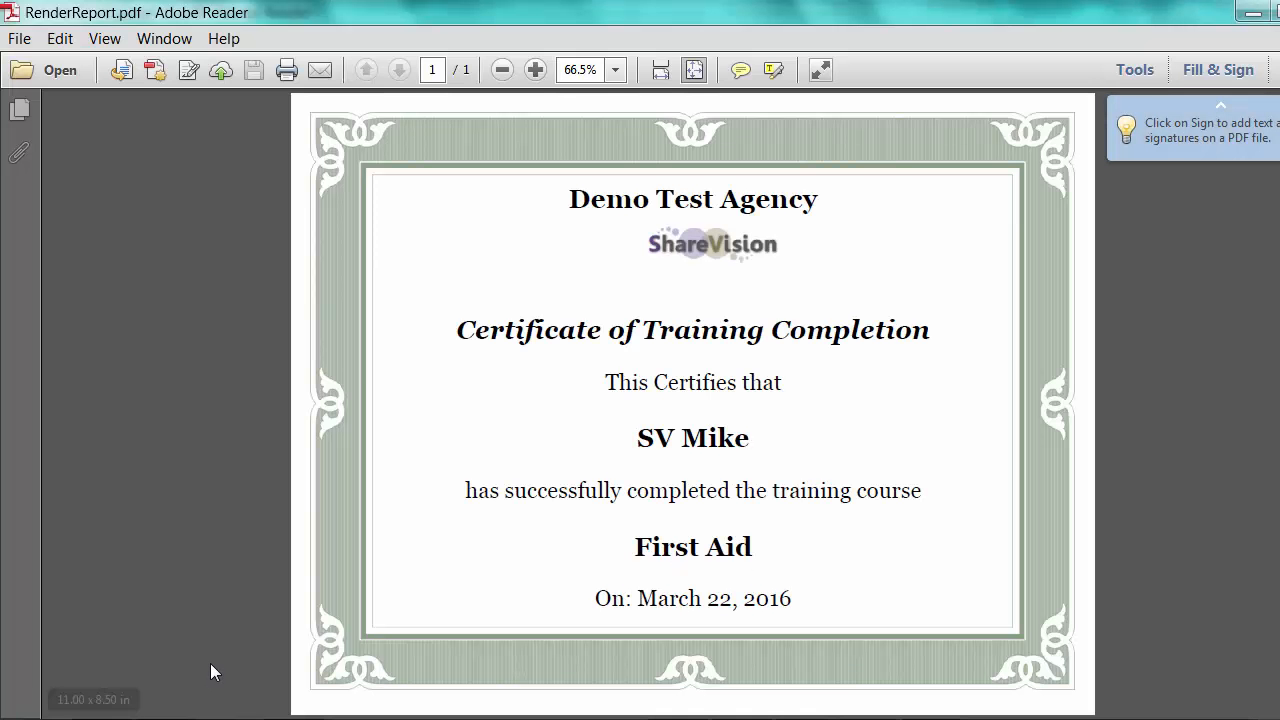
pyautogui.click(174, 719)
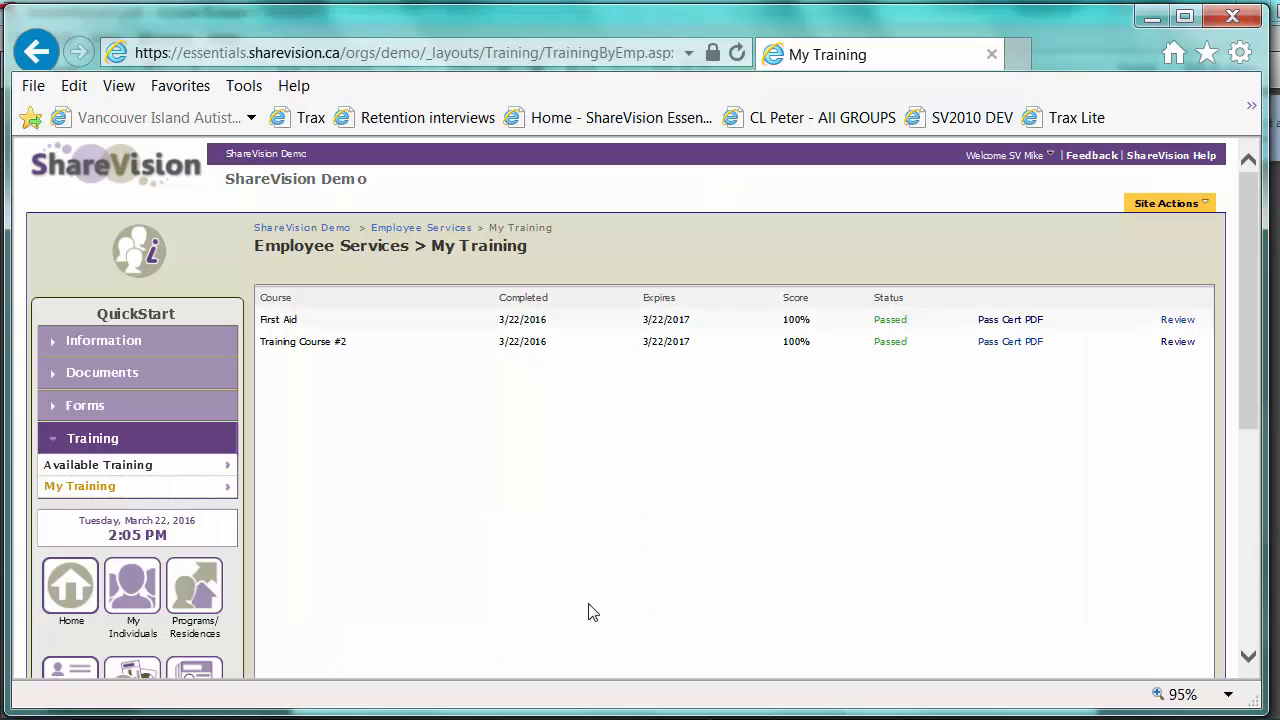
# Open the completed First Aid course for review and look through its DRSABCD theory and concepts section.
pyautogui.click(1178, 320)
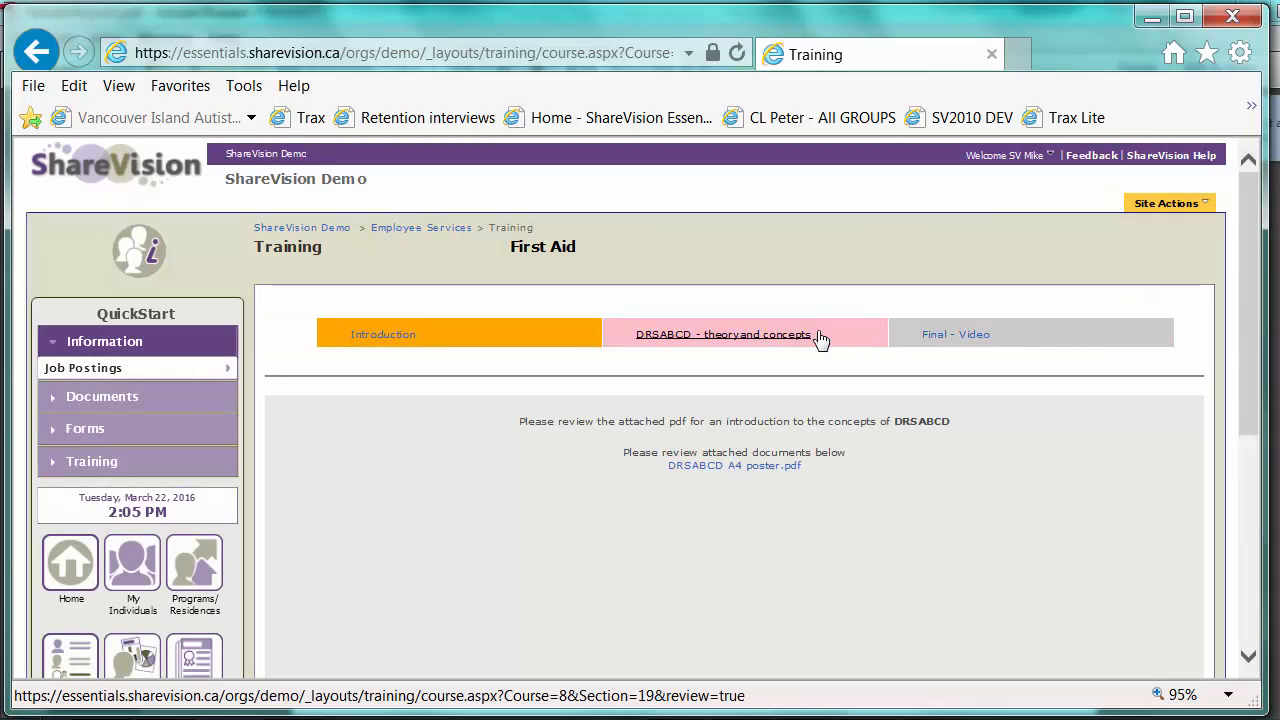
pyautogui.click(763, 338)
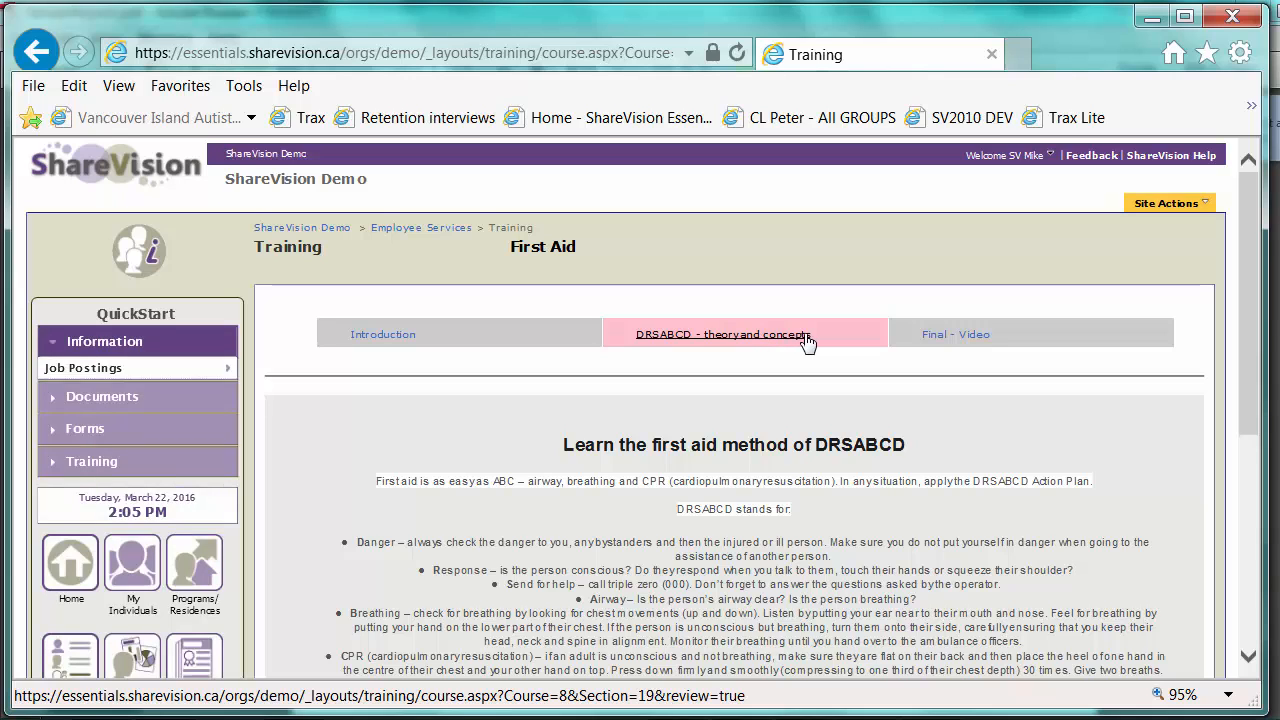
pyautogui.scroll(-1, 700, 360)
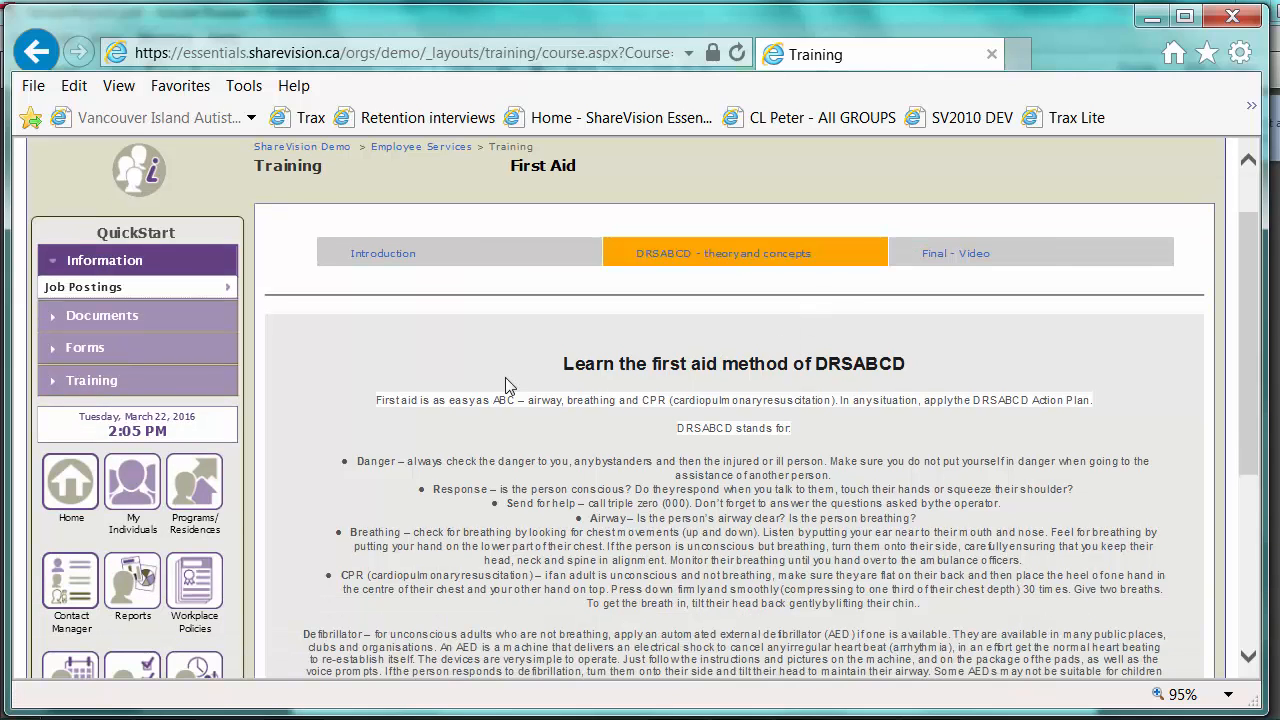
pyautogui.click(153, 393)
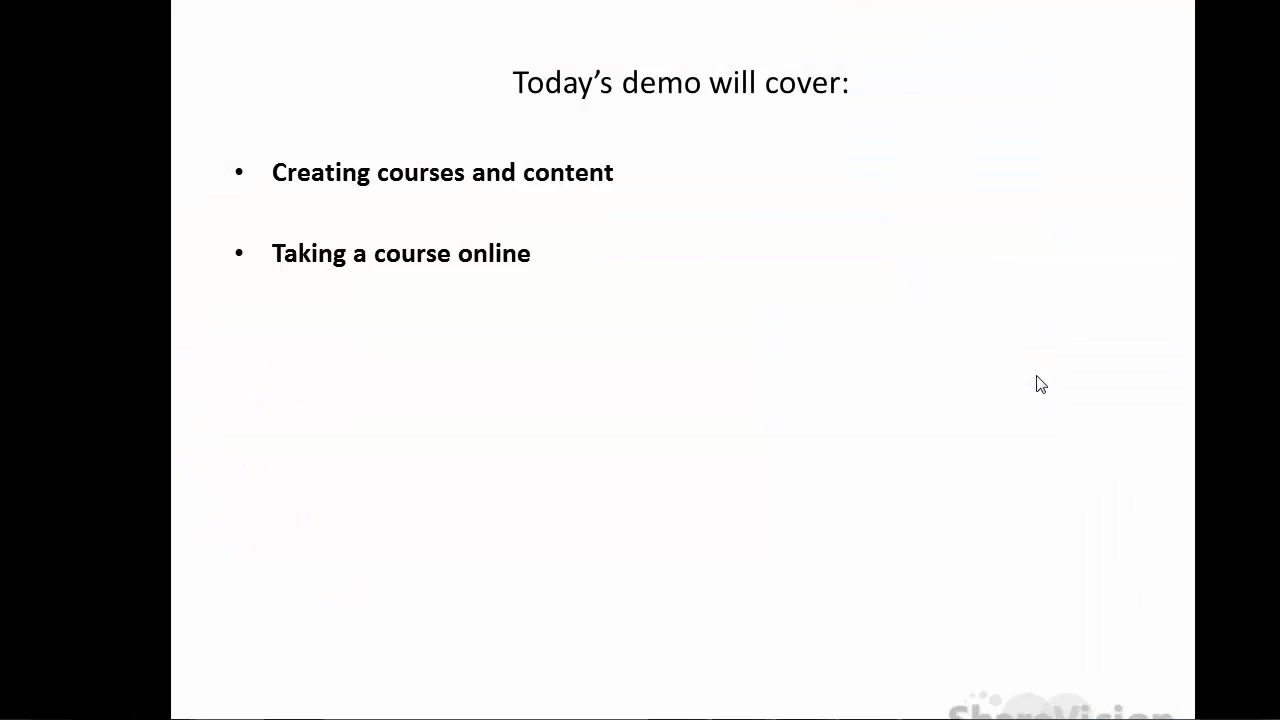
pyautogui.press('Right')
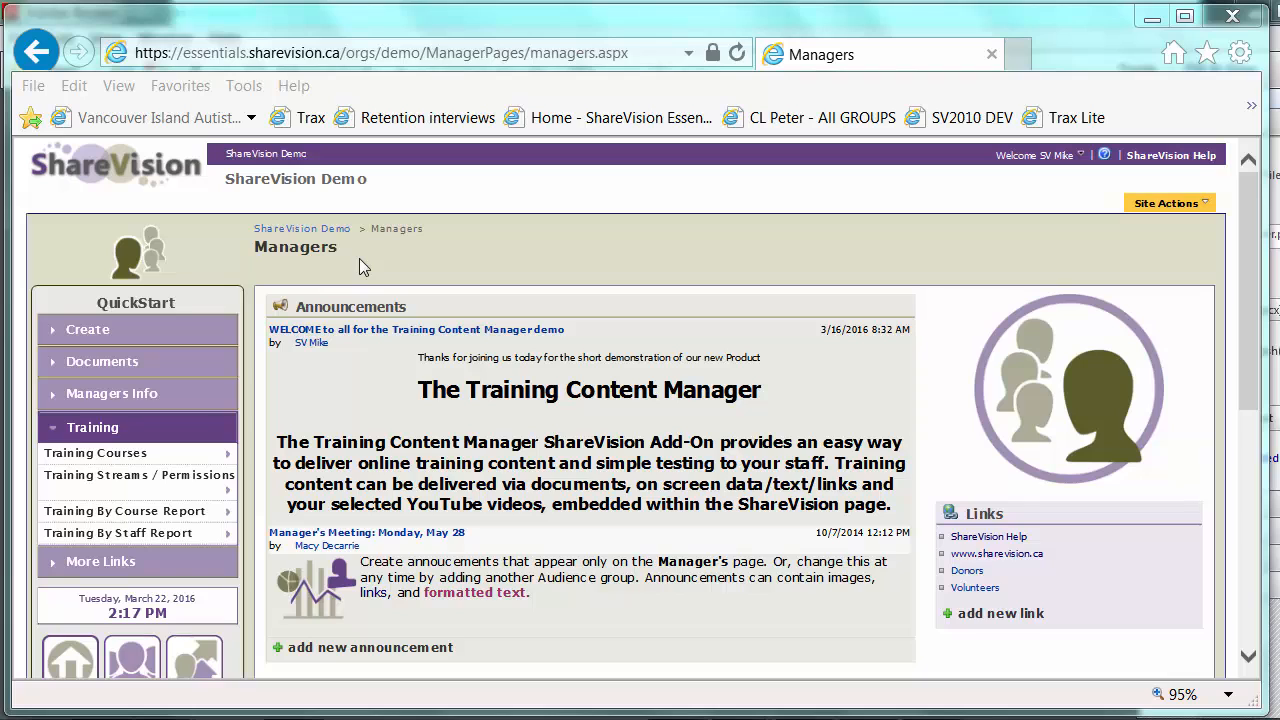
# Create a Training By Course Report for First Aid with start date 03/1/2016 and end date 03/22/2016.
pyautogui.click(189, 512)
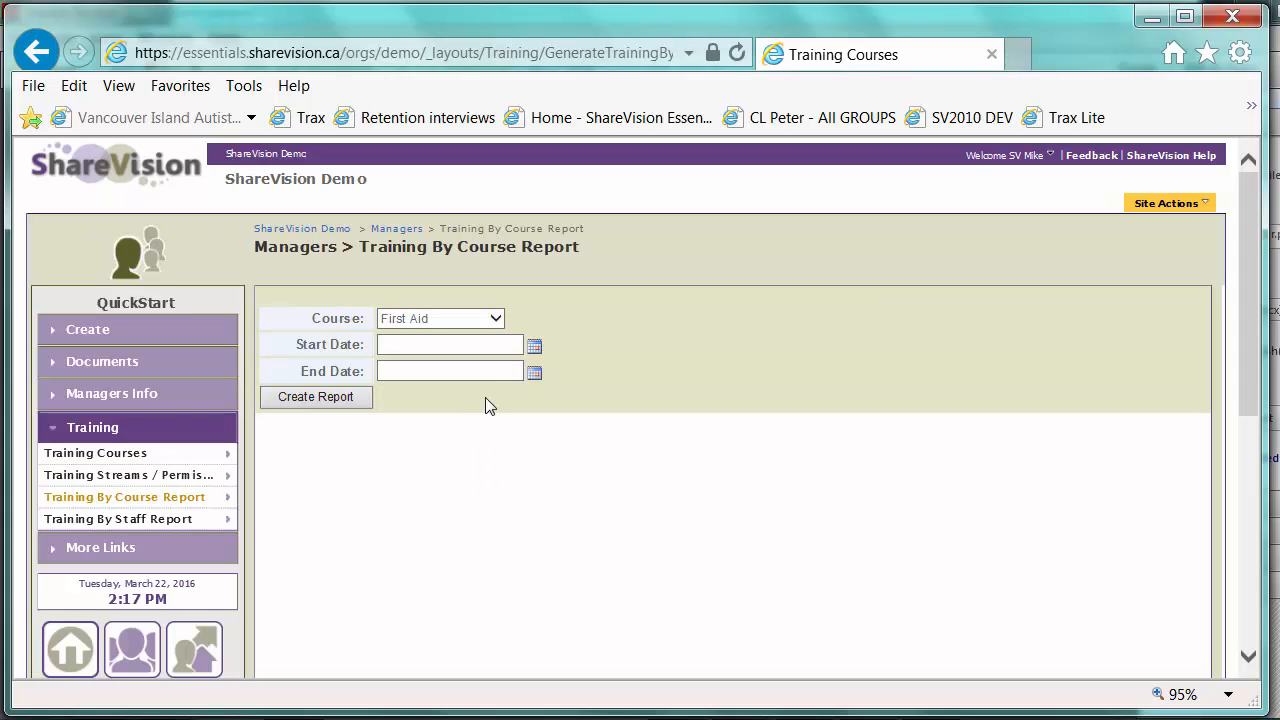
pyautogui.click(495, 319)
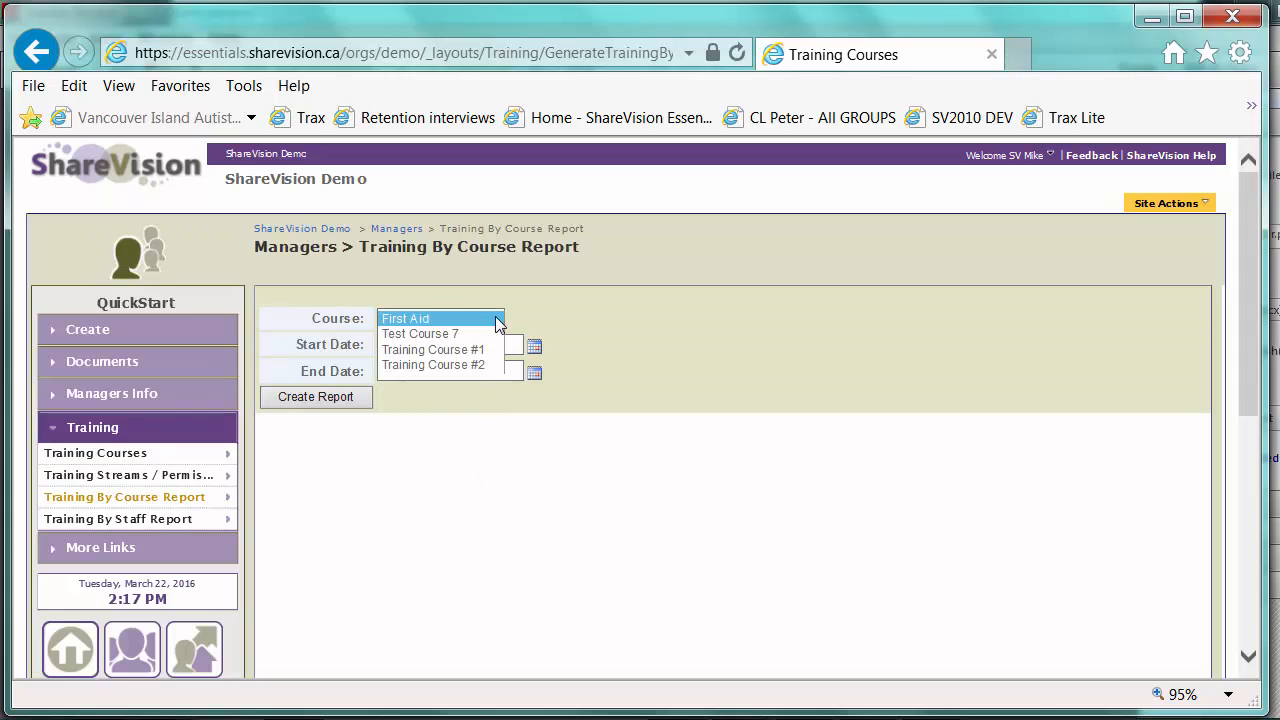
pyautogui.click(497, 319)
pyautogui.click(535, 345)
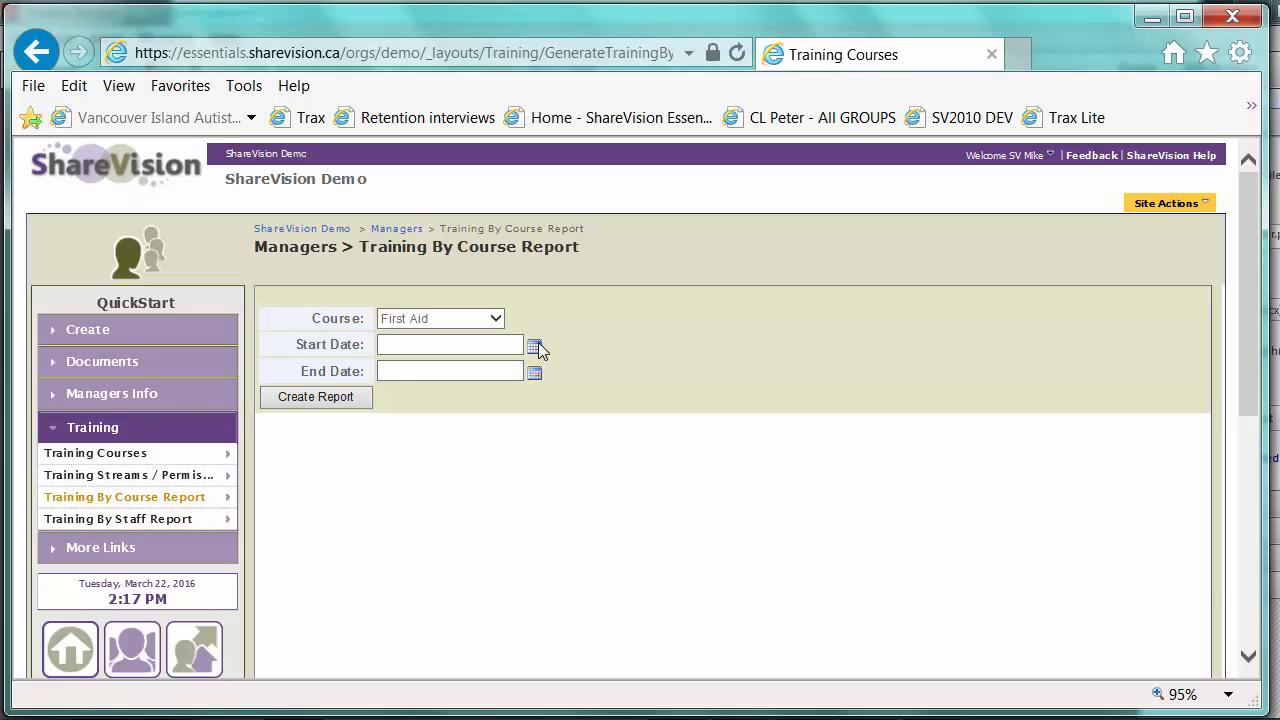
pyautogui.click(536, 345)
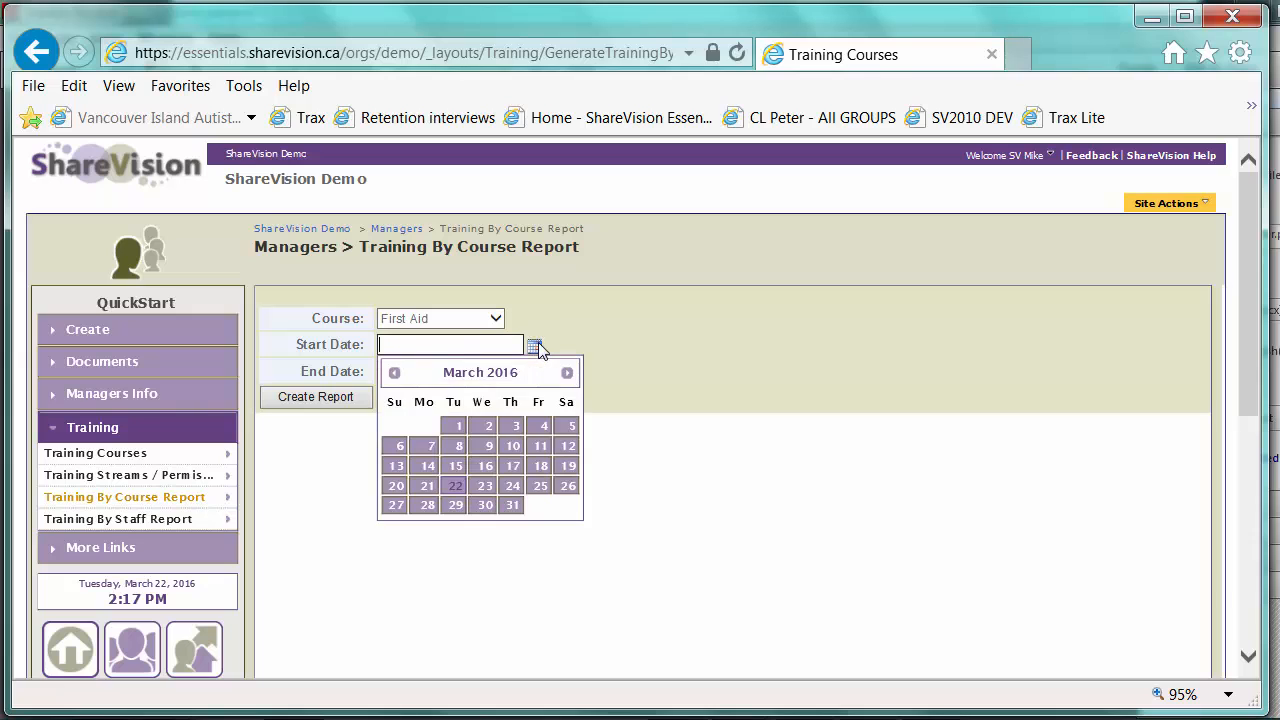
pyautogui.click(452, 427)
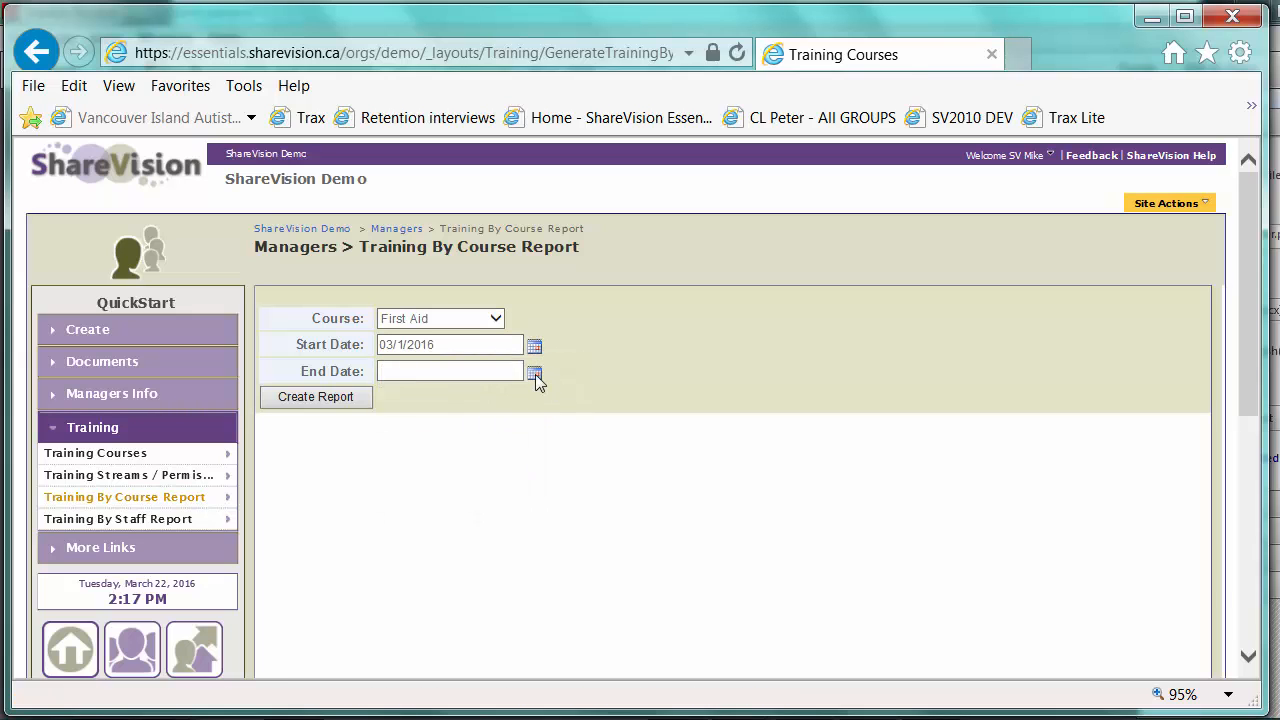
pyautogui.click(535, 373)
pyautogui.click(455, 512)
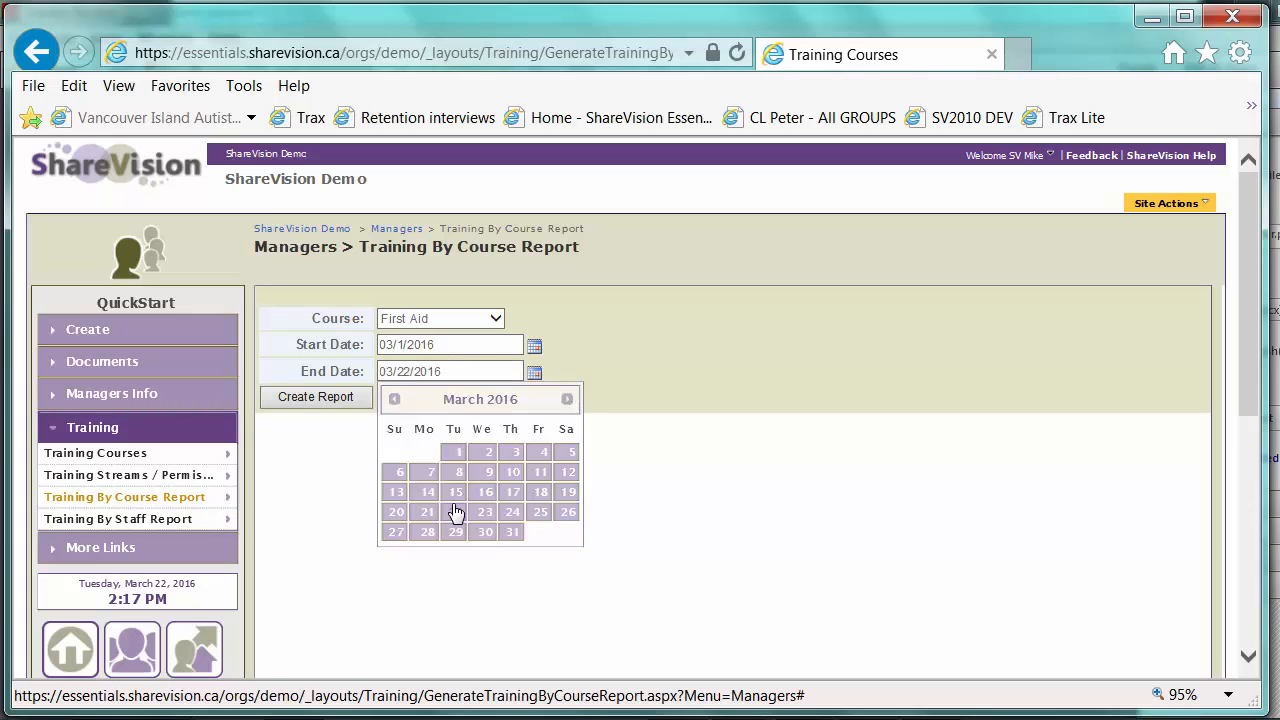
pyautogui.click(343, 400)
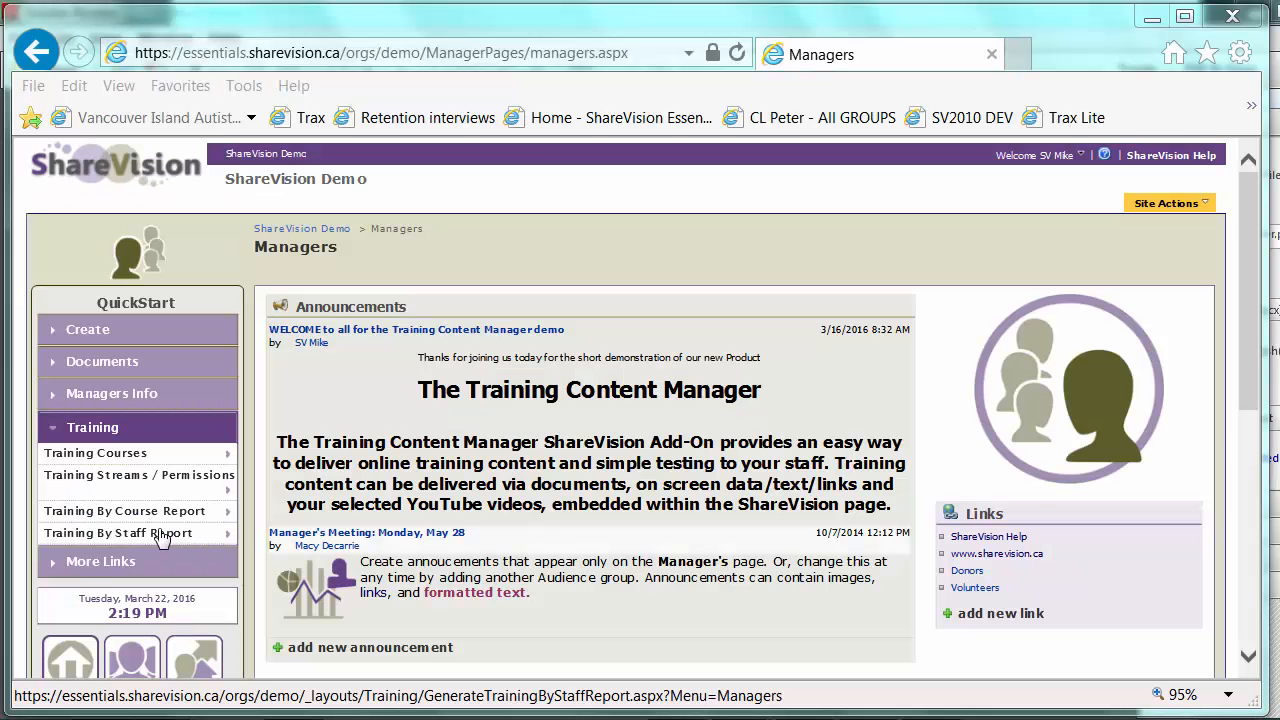
# Create a Training By Staff Report for only the PRG Woodshop group, with start date 02/1/2016 and end date 03/22/2016.
pyautogui.click(188, 535)
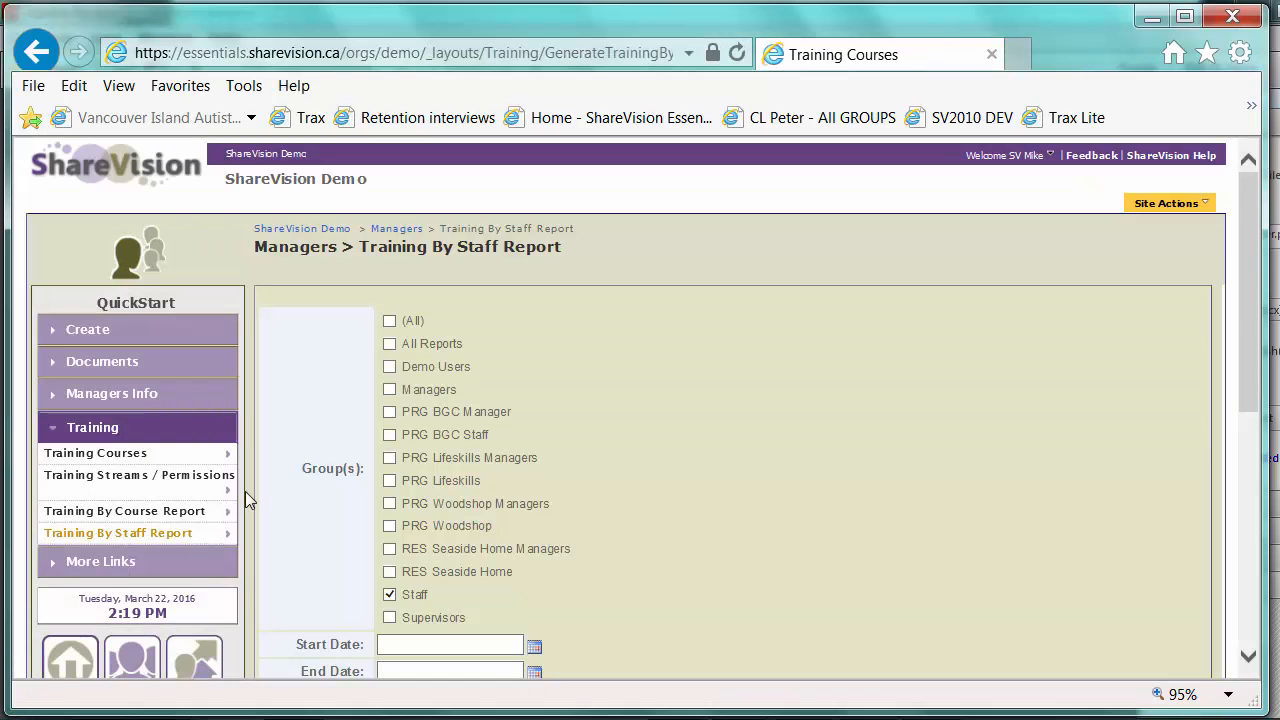
pyautogui.scroll(-2, 636, 286)
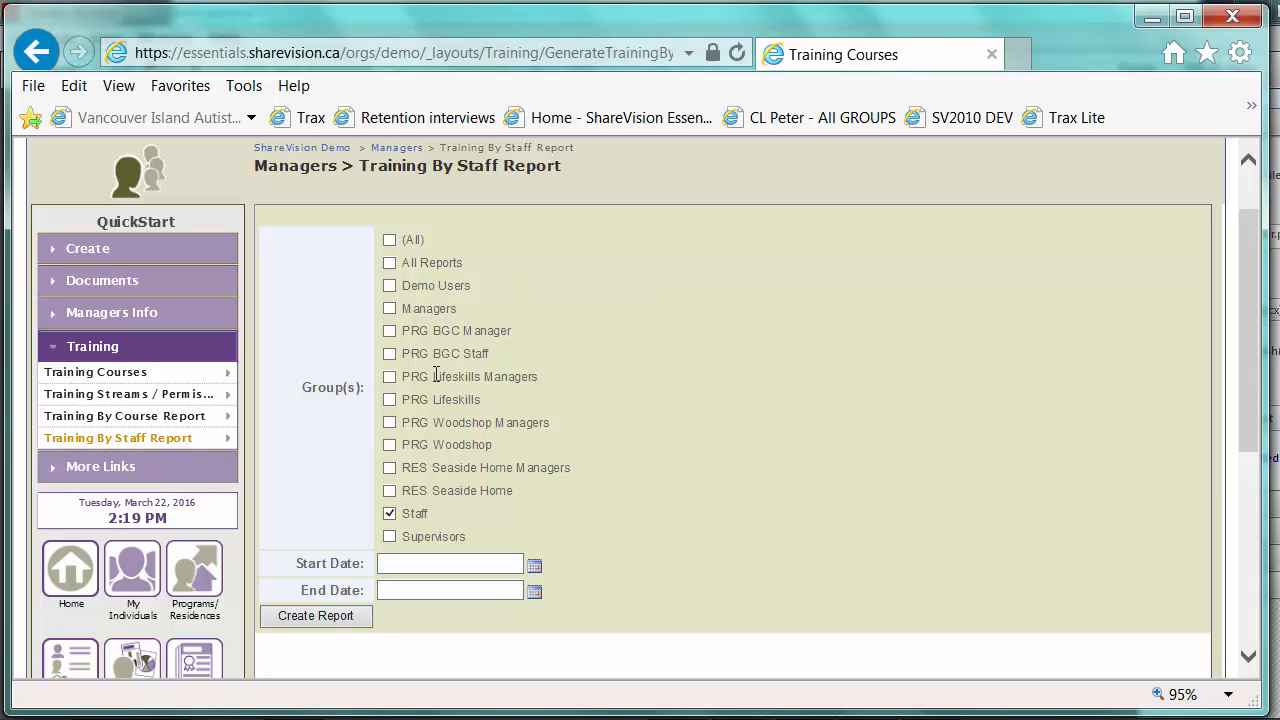
pyautogui.click(390, 450)
pyautogui.click(530, 566)
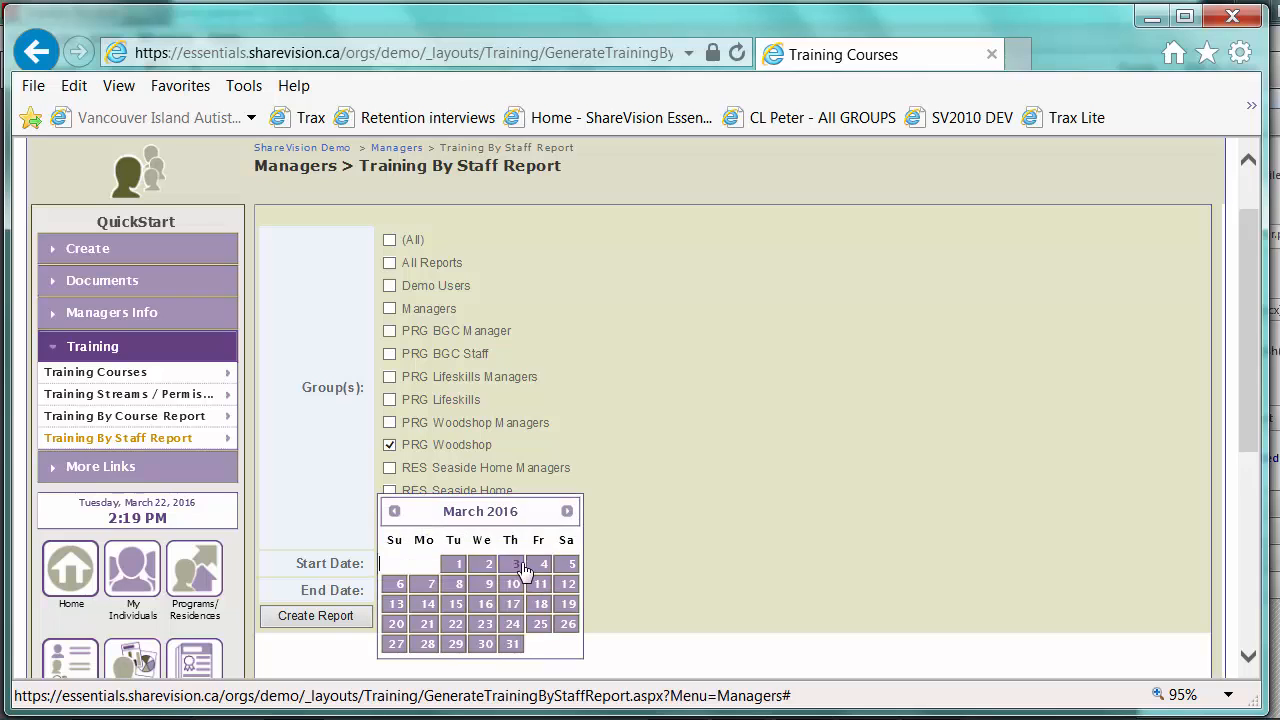
pyautogui.click(395, 512)
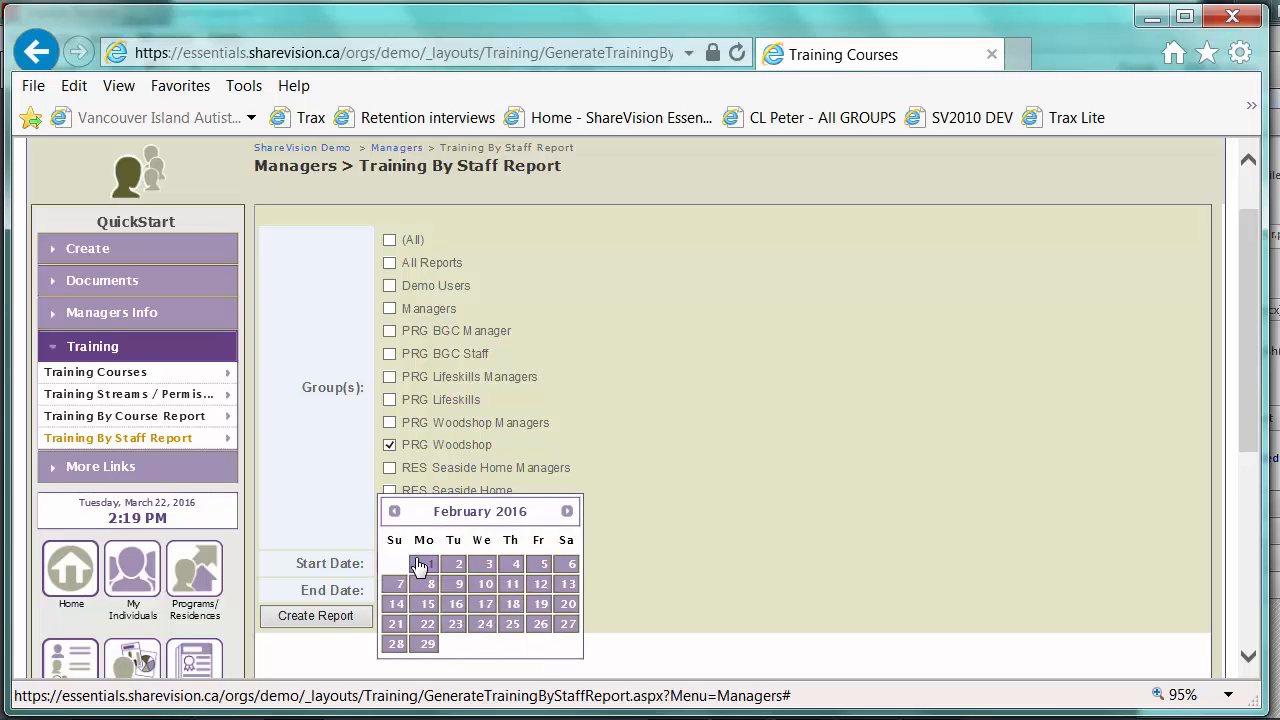
pyautogui.click(422, 564)
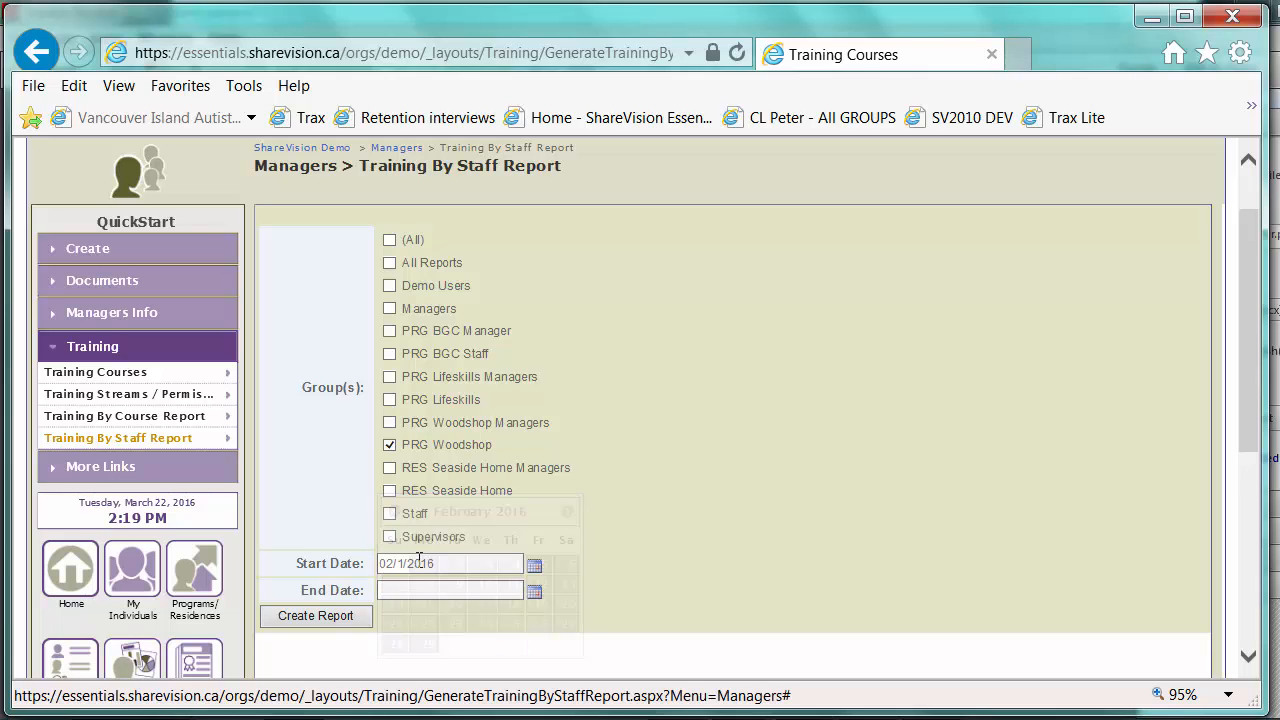
pyautogui.click(534, 591)
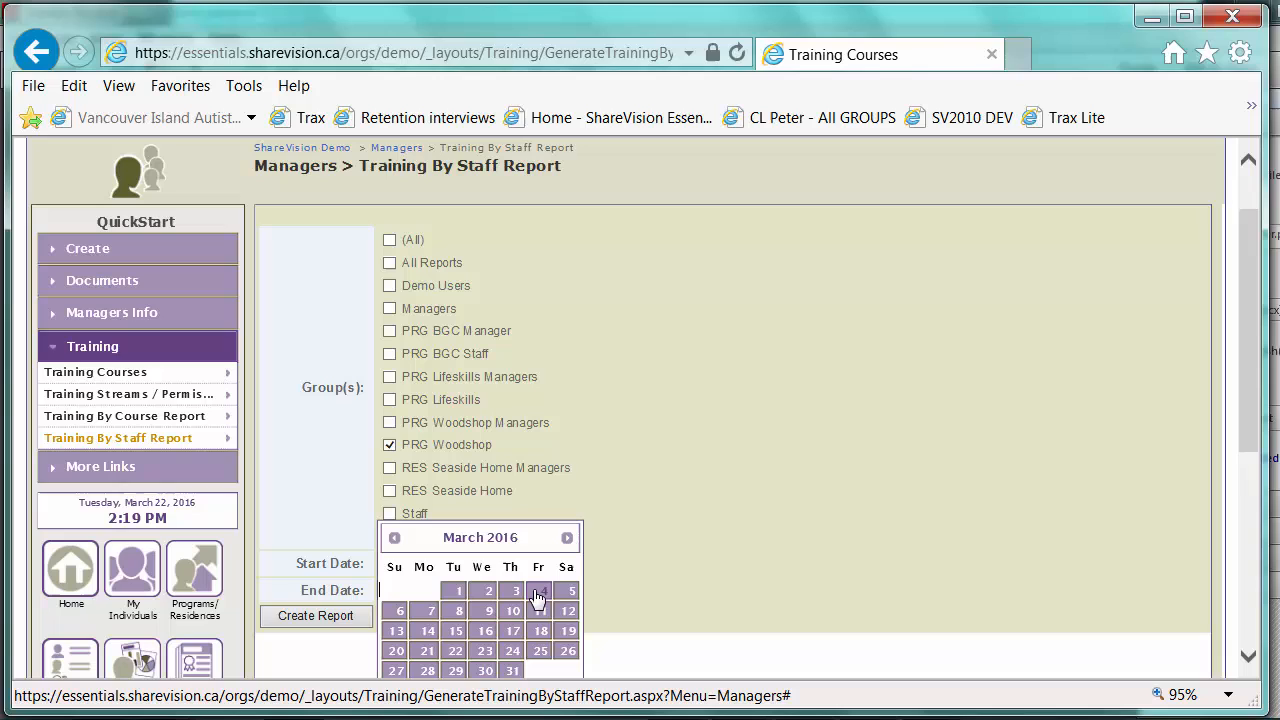
pyautogui.click(452, 650)
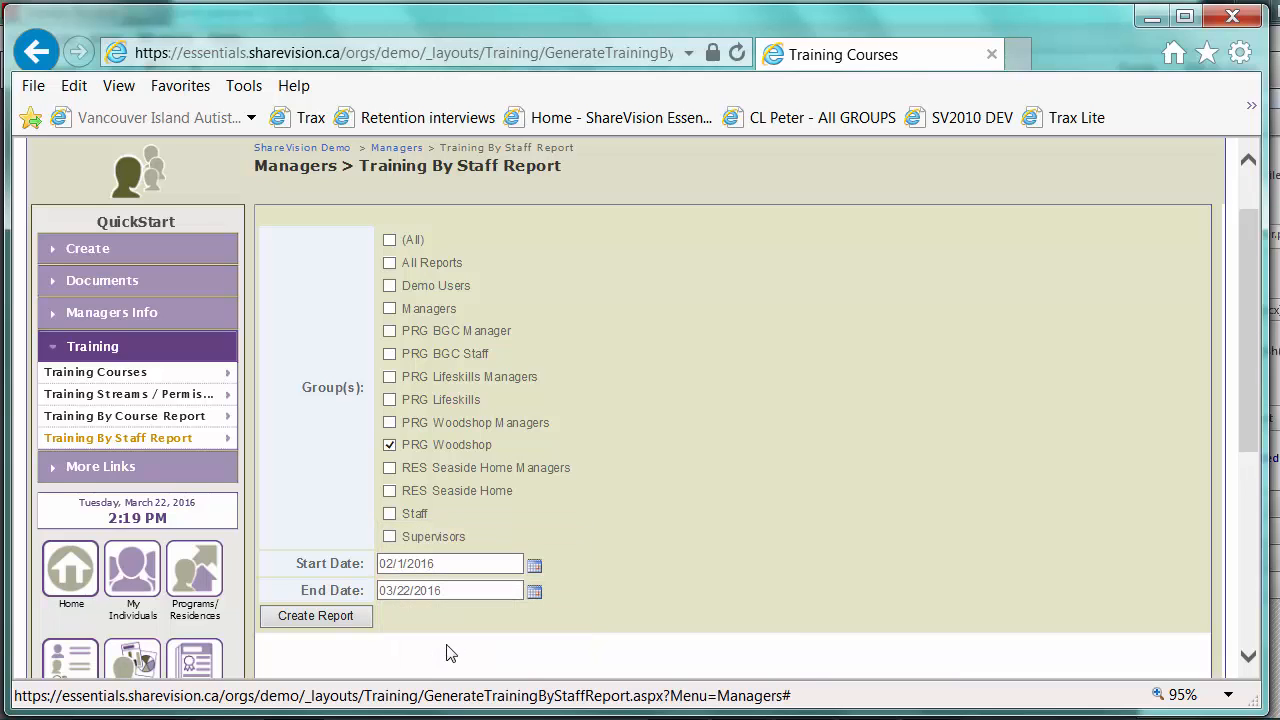
pyautogui.click(355, 620)
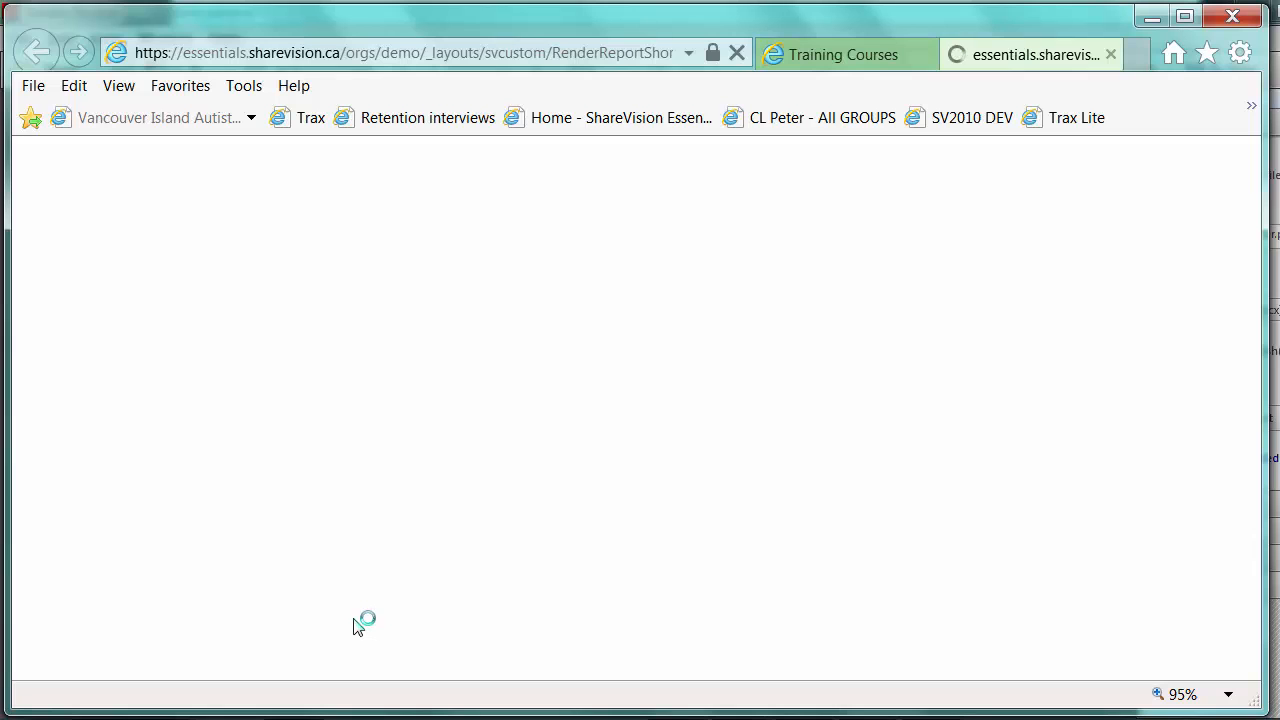